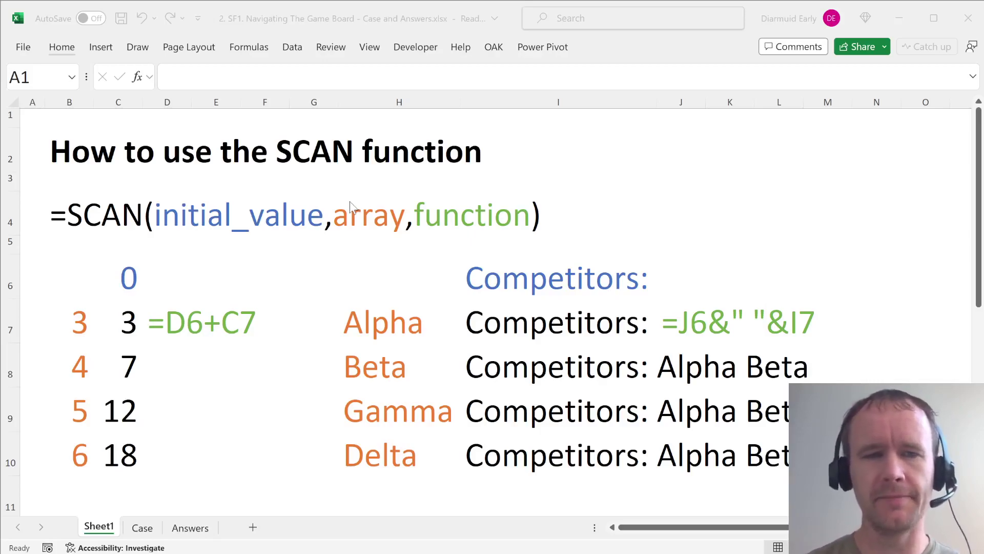
Glance at the Case sheet, then return to the SCAN examples on Sheet1
key(ctrl+Page_Down)
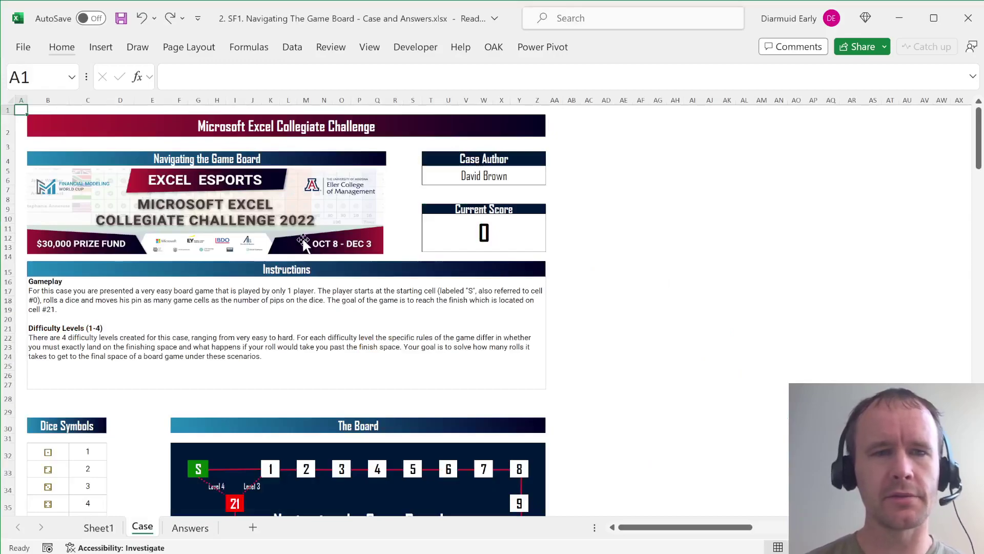
scroll(260, 321, down, 4)
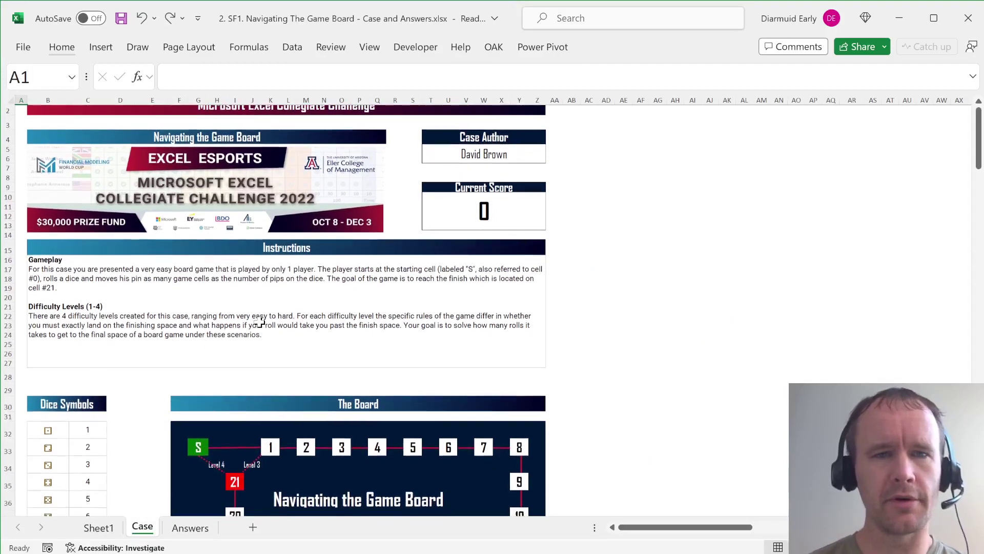
scroll(258, 321, up, 4)
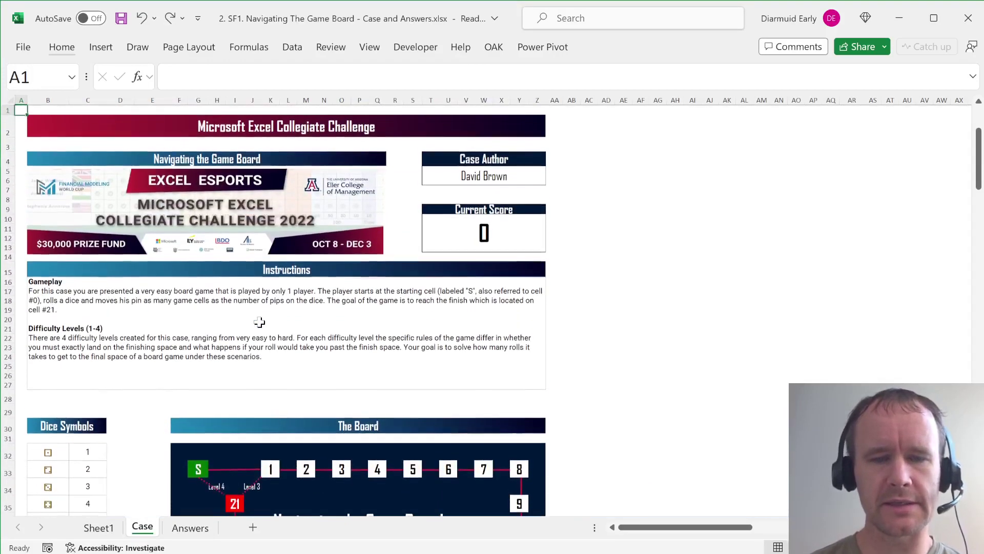
key(ctrl+Page_Up)
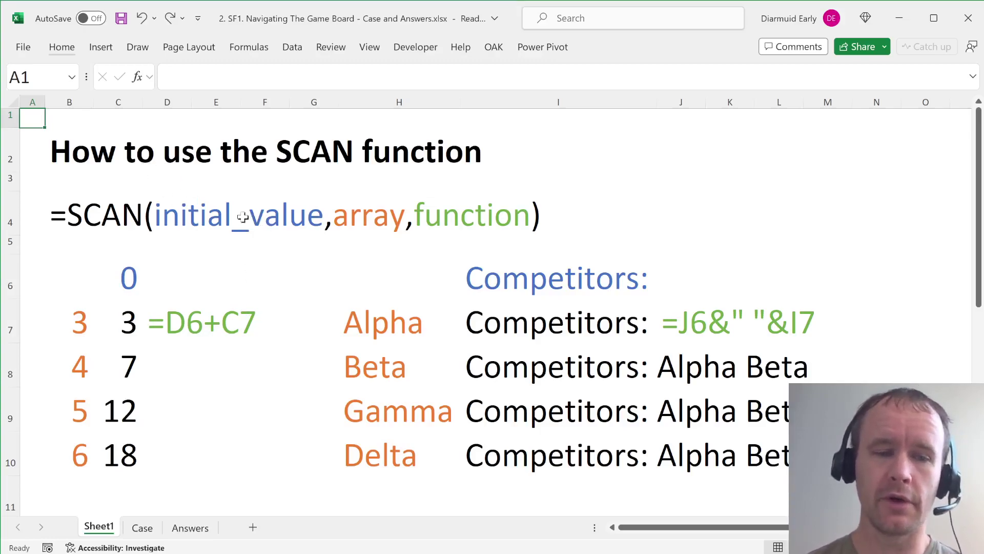
click(142, 528)
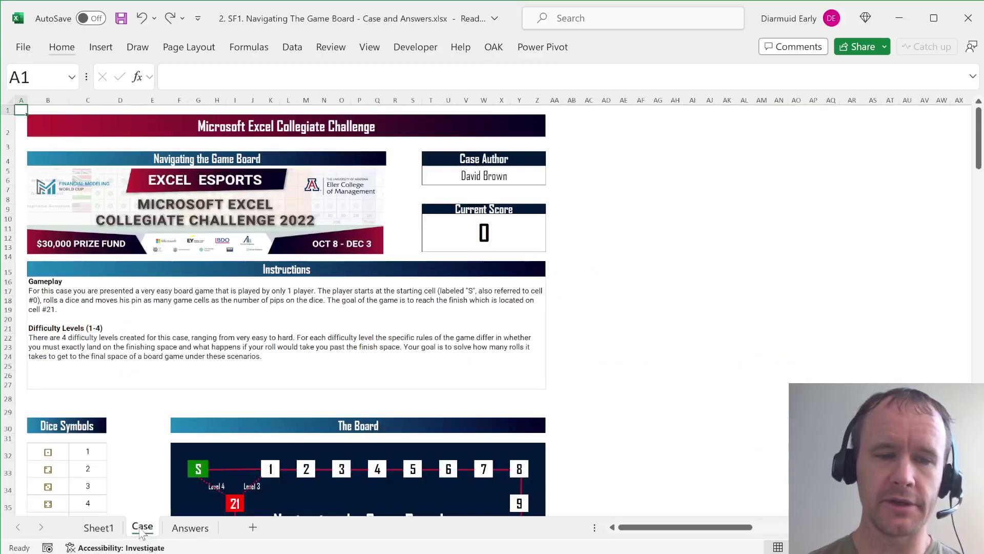
click(99, 528)
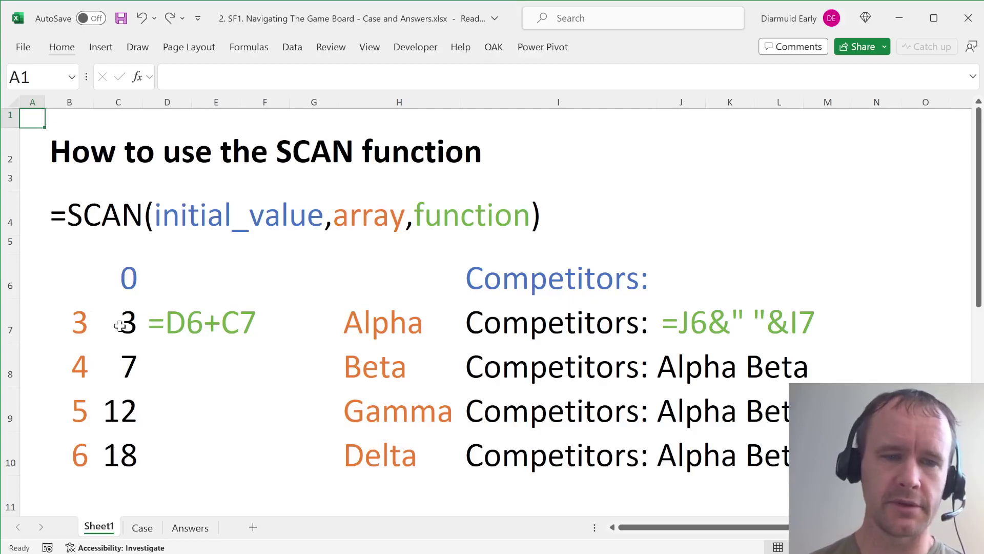
Inspect the starting value 0 in C6, the inputs B7:B10 and C7's =C6+B7
click(120, 323)
key(Down)
key(Down)
key(Up)
key(Up)
key(Up)
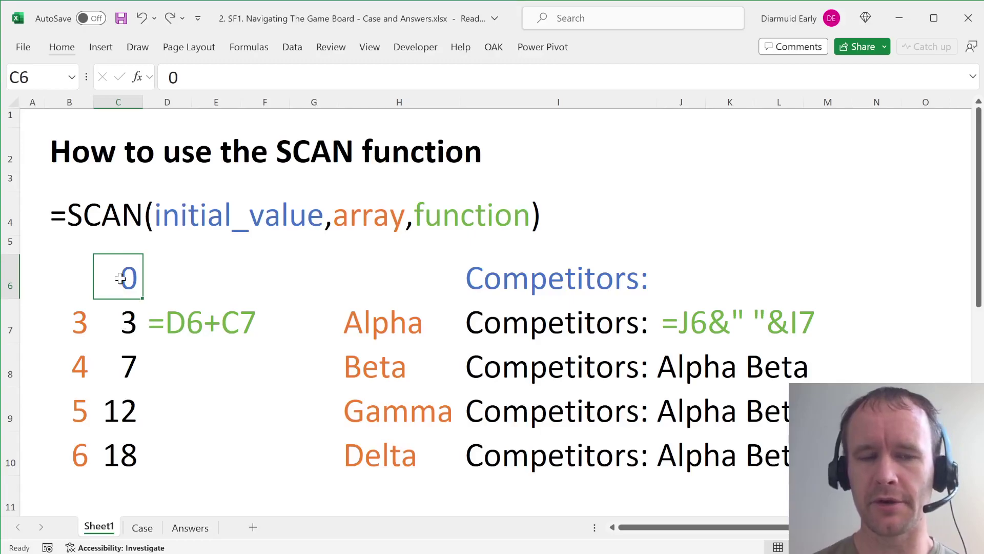
drag(80, 321, 84, 430)
click(124, 275)
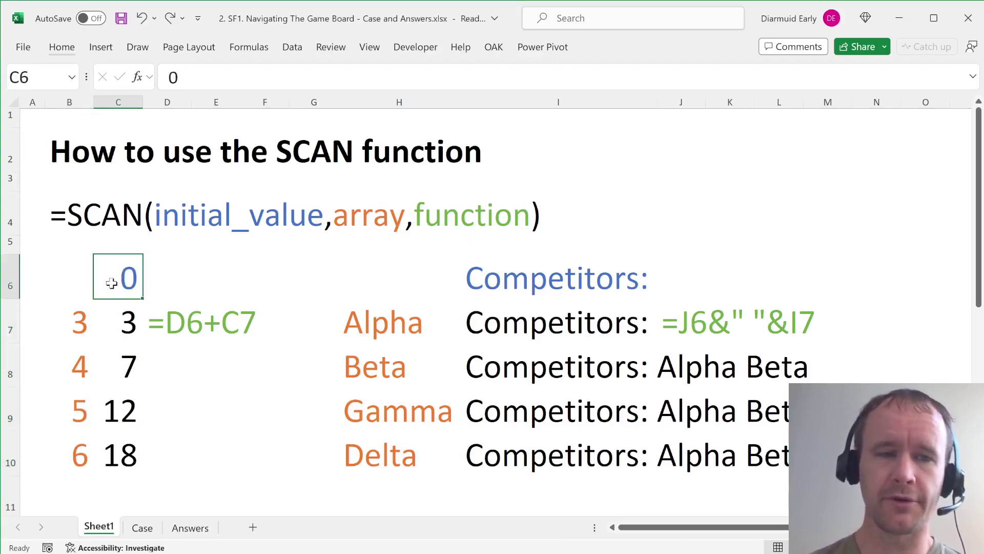
click(73, 321)
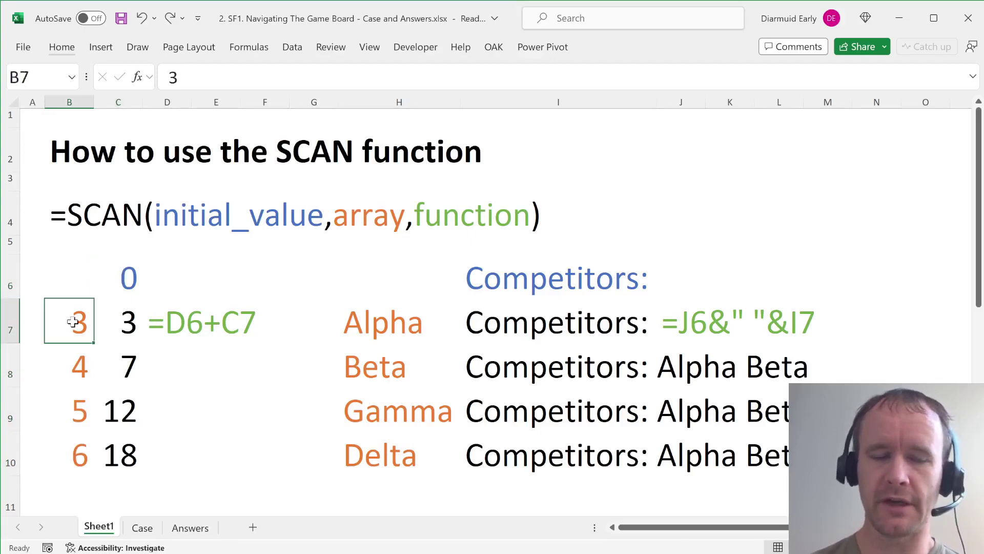
click(125, 321)
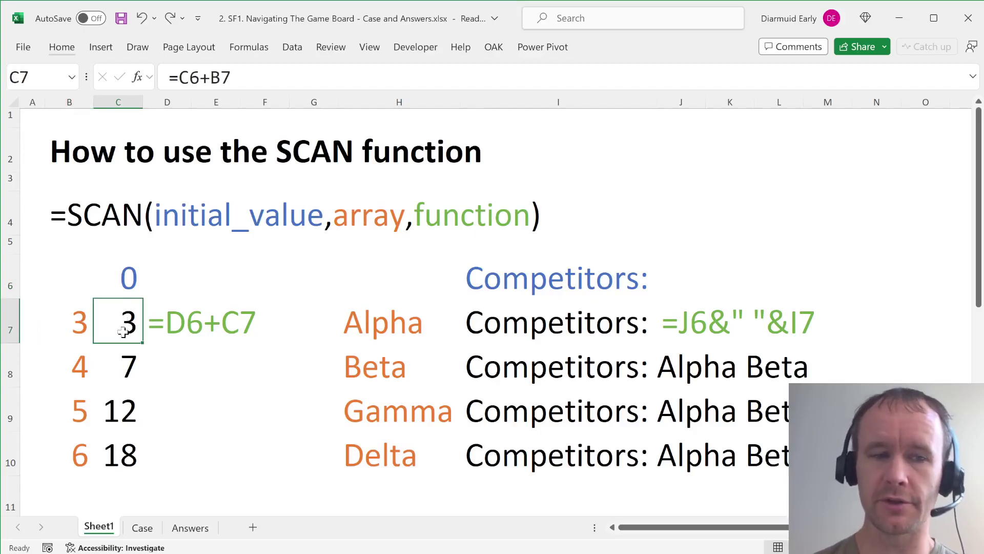
Trace the running-total formulas =C7+B8 through =C9+B10 and C7's referenced cells
click(79, 368)
click(129, 366)
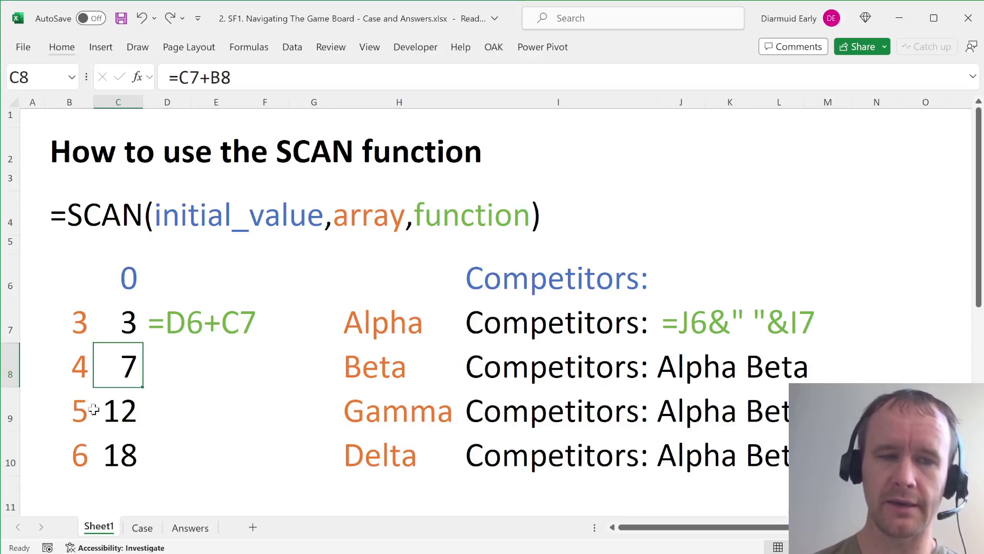
click(116, 415)
click(123, 454)
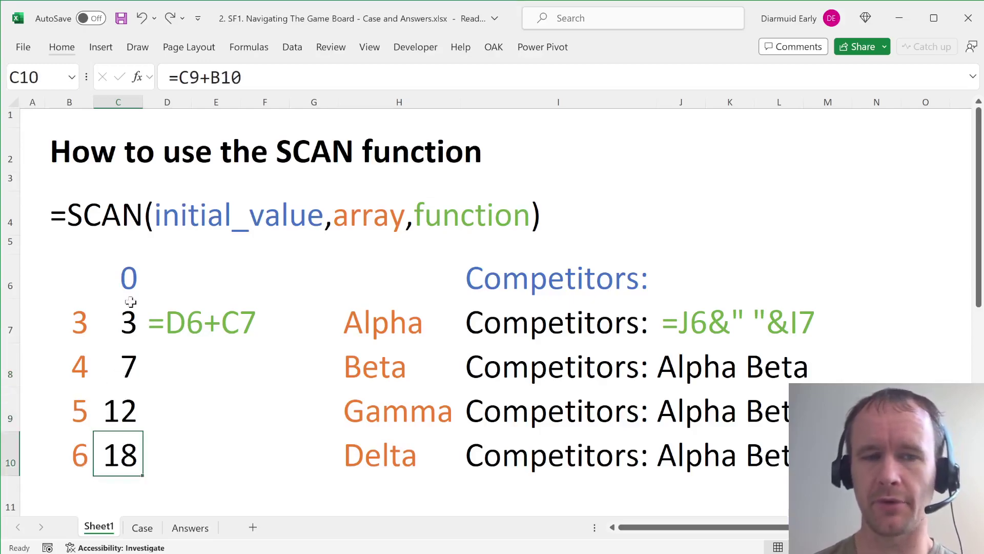
click(128, 322)
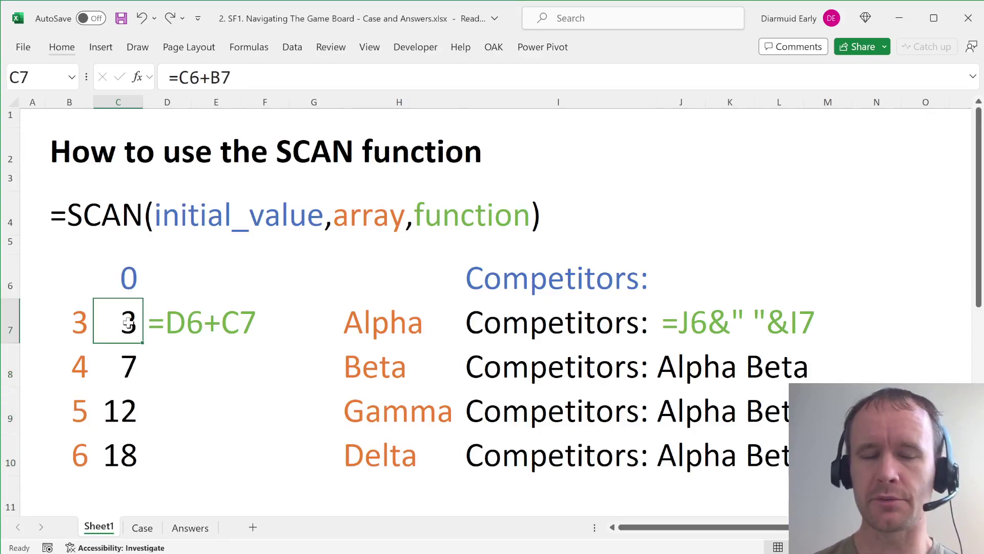
click(263, 78)
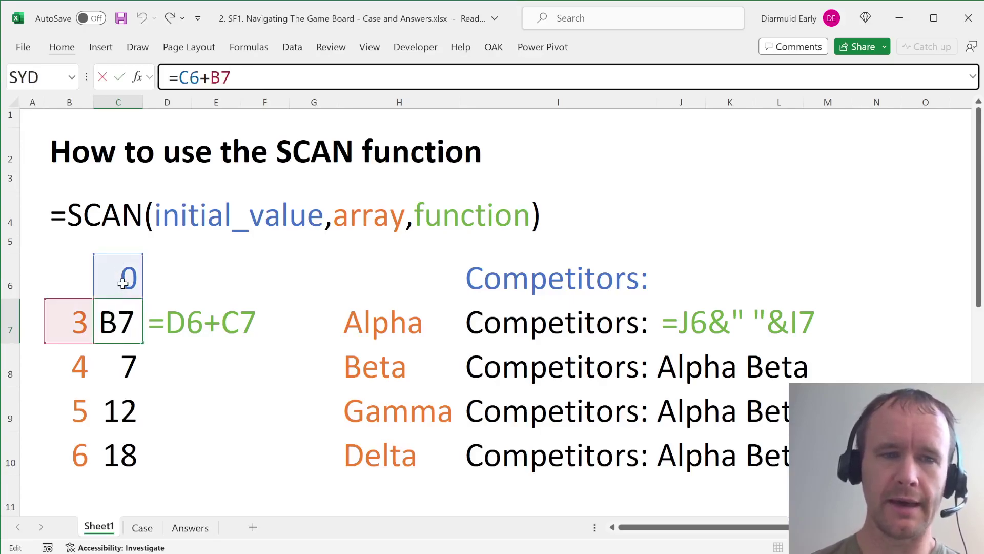
key(Escape)
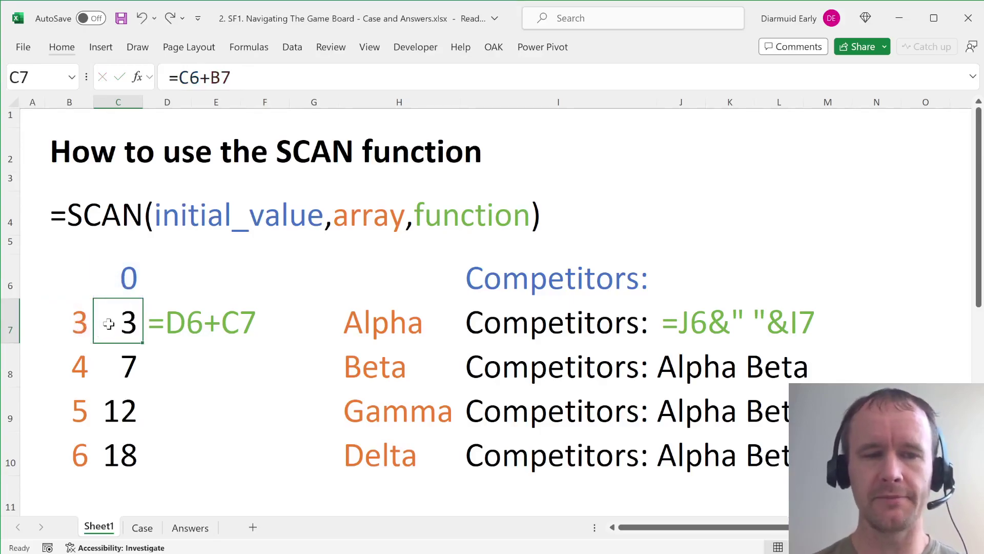
Step alternately through the input values and running totals down to row 10
click(158, 326)
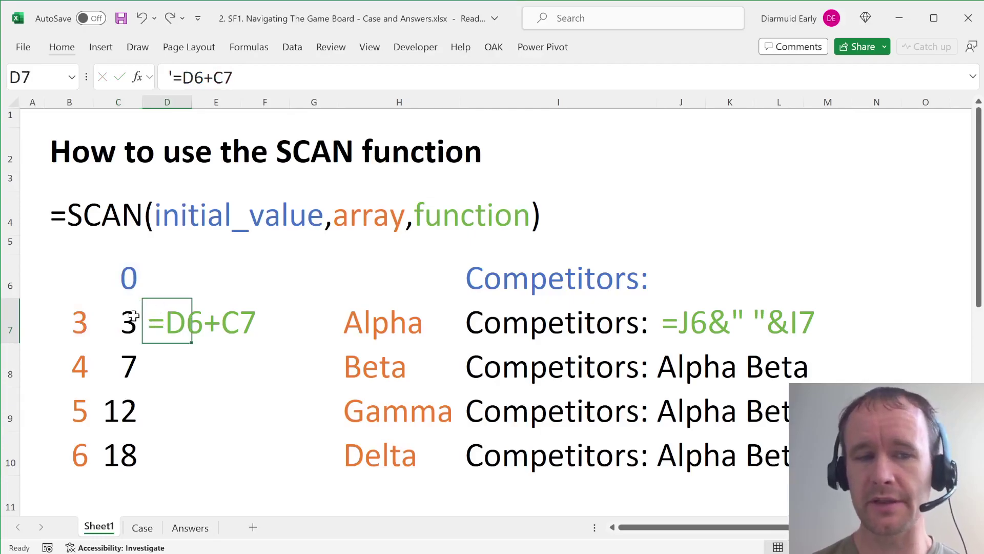
click(126, 318)
key(Up)
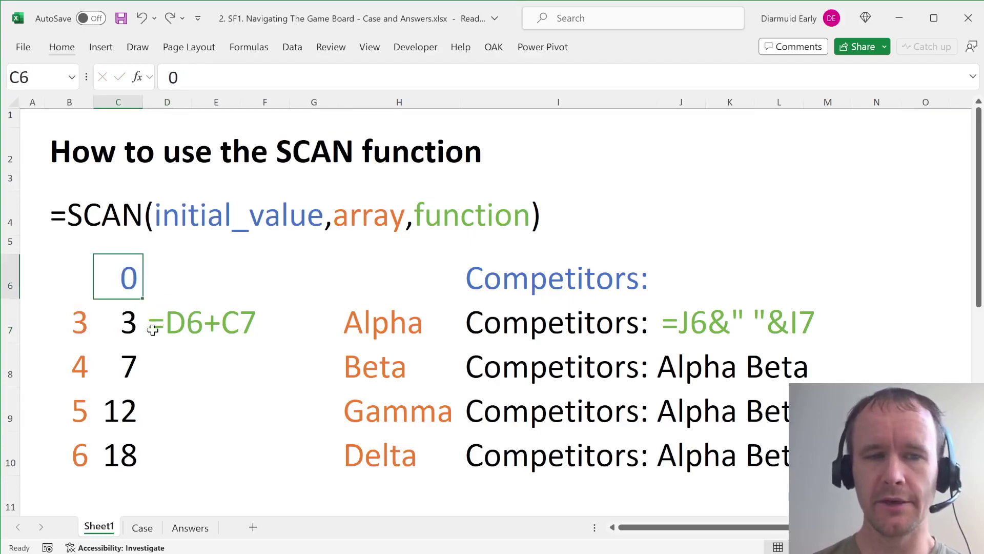
key(Down)
key(Left)
key(Right)
key(Down)
key(Left)
key(Right)
key(Down)
key(Left)
key(Right)
key(Down)
key(Left)
key(Right)
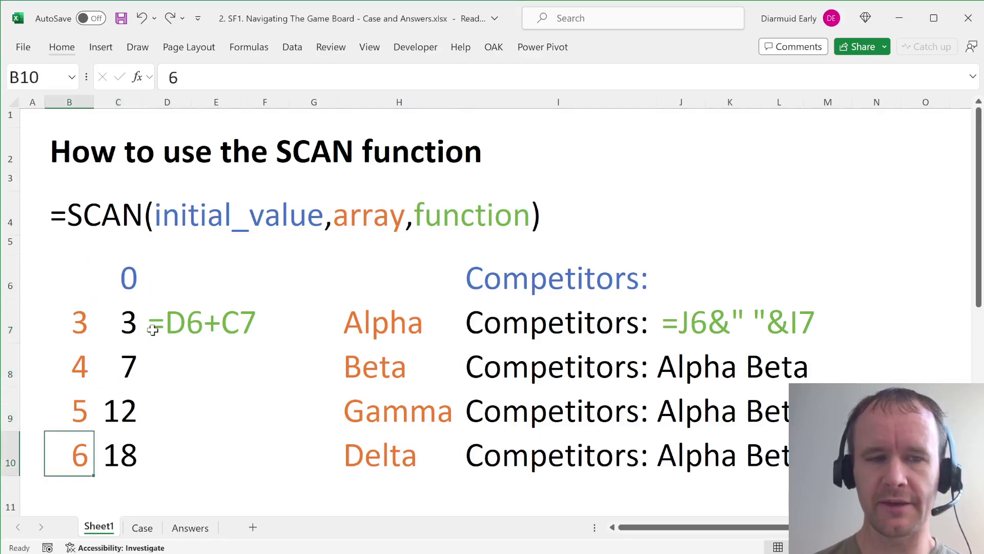
Review the Competitors example names Alpha, Beta and Gamma in column H
click(493, 279)
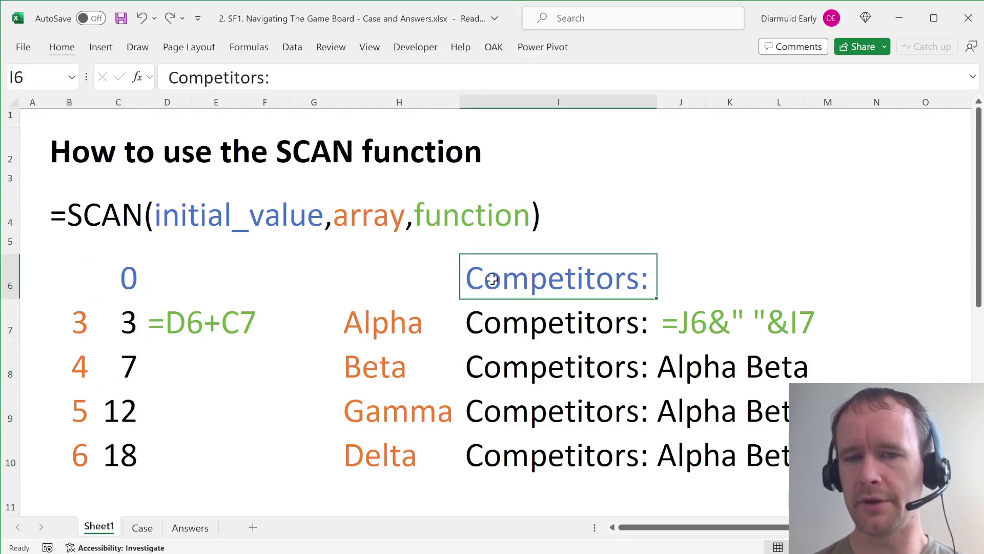
click(408, 329)
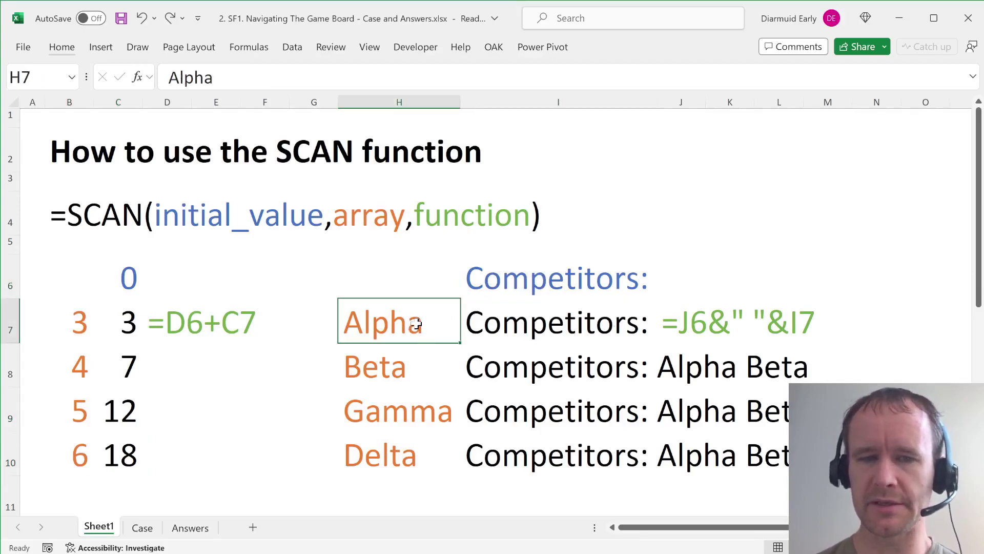
key(Down)
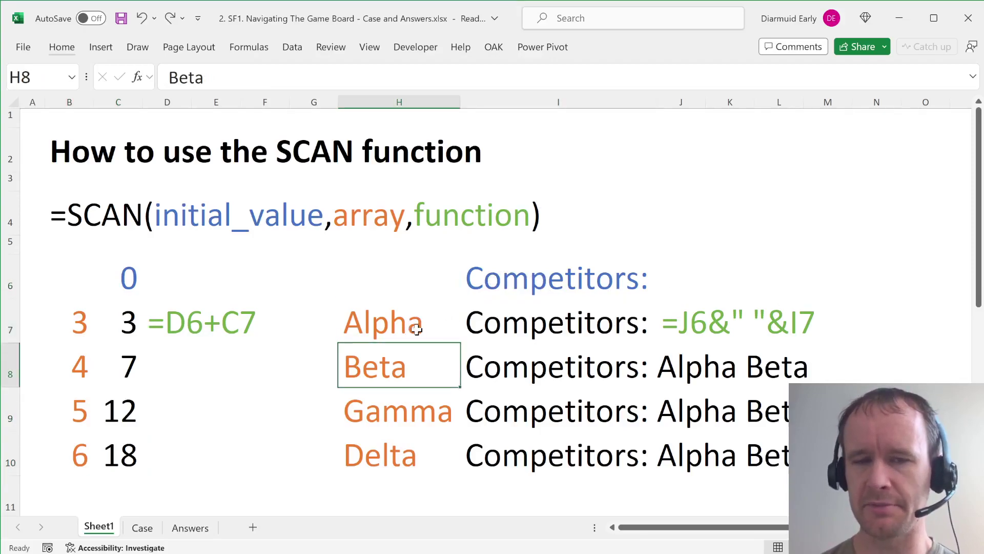
key(Down)
key(Down)
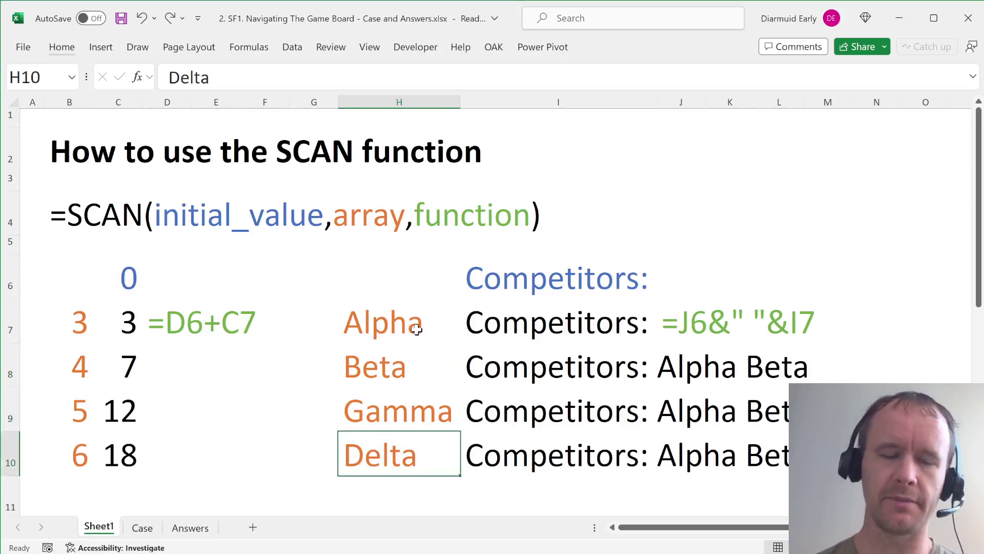
key(ctrl+Left)
key(ctrl+Left)
key(ctrl+Left)
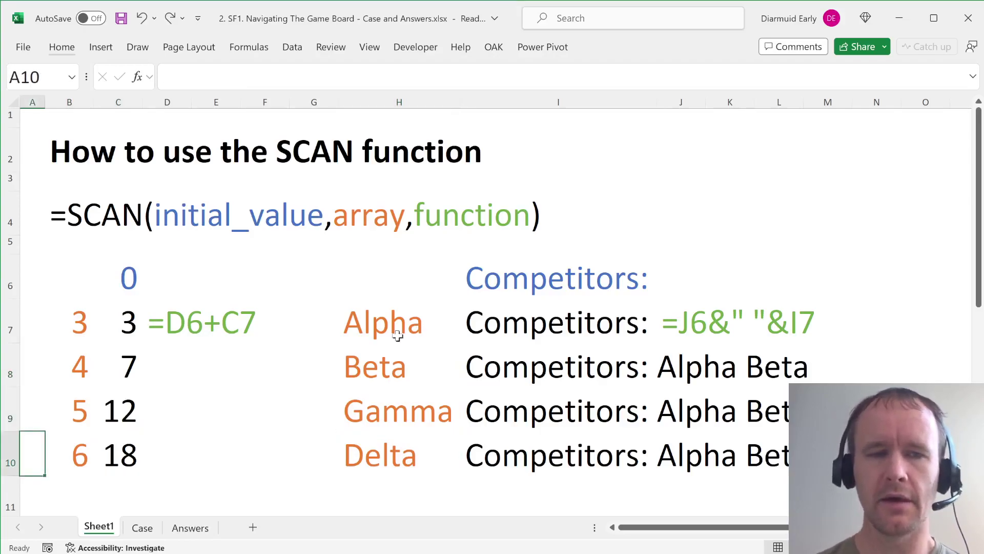
Compare running totals C7:C10 with the joined competitor lists in I7:I10
drag(114, 323, 128, 444)
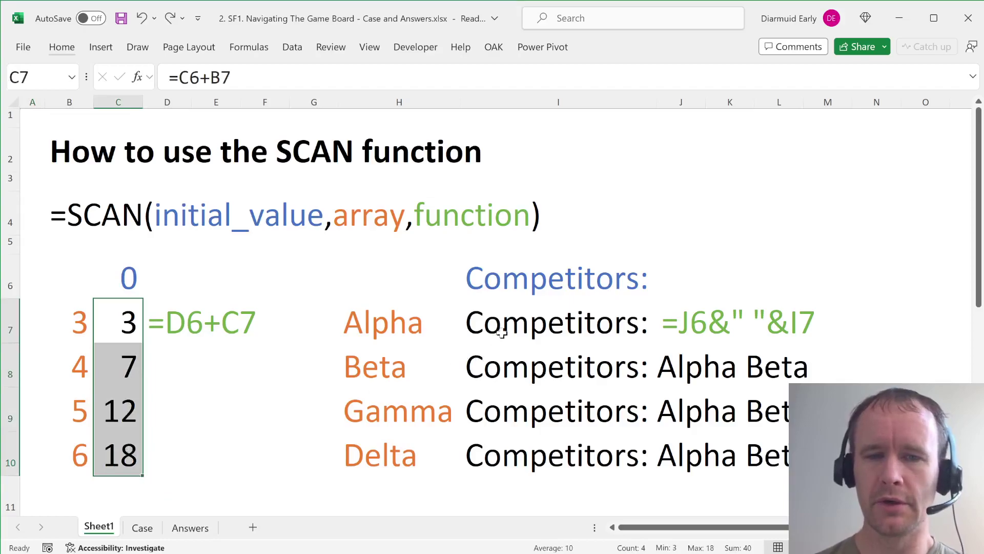
drag(501, 329, 488, 442)
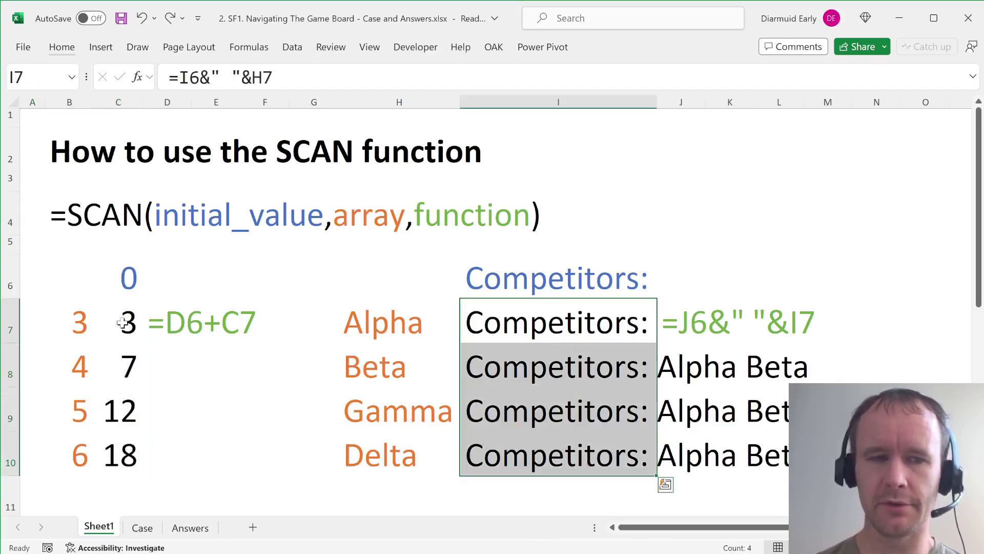
click(120, 449)
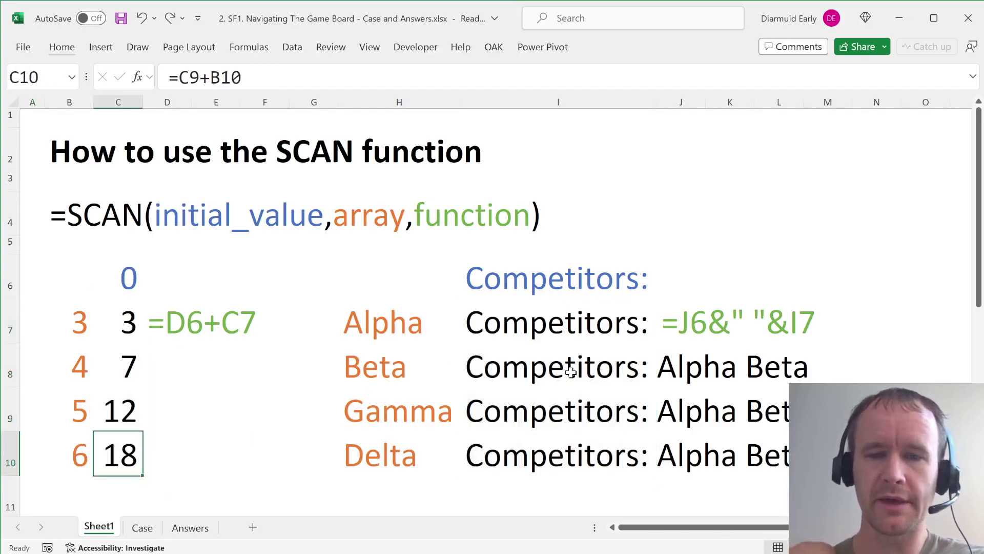
drag(513, 322, 511, 448)
click(531, 451)
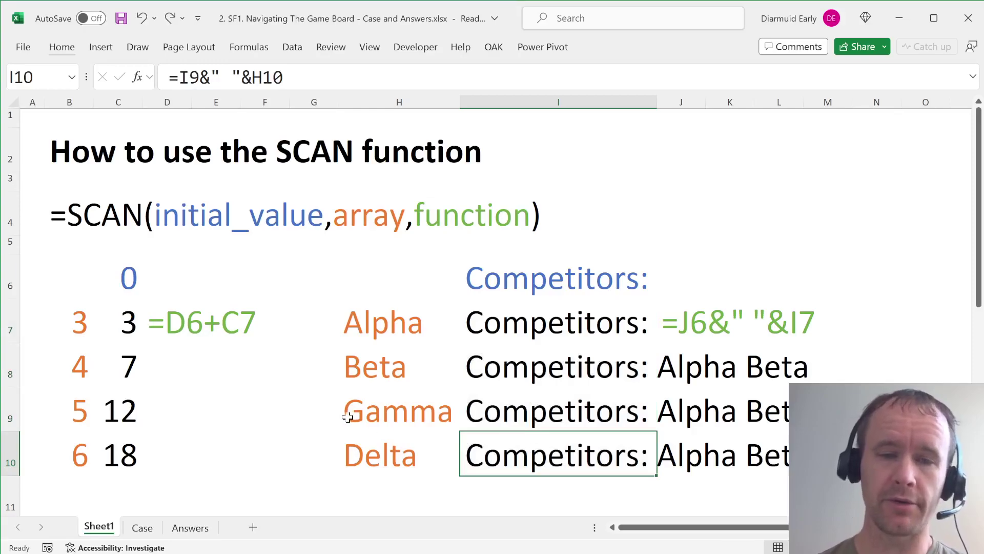
scroll(357, 416, down, 3)
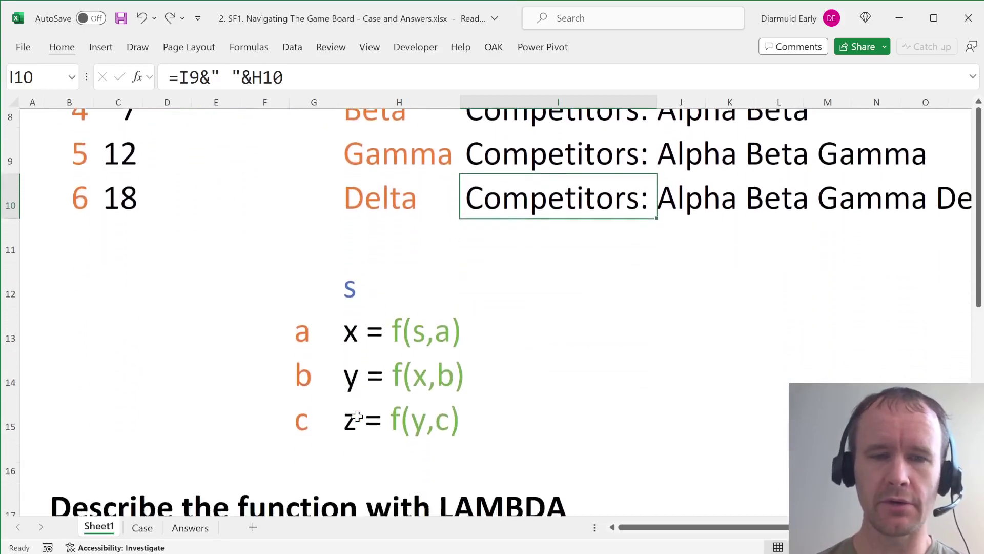
scroll(354, 404, up, 1)
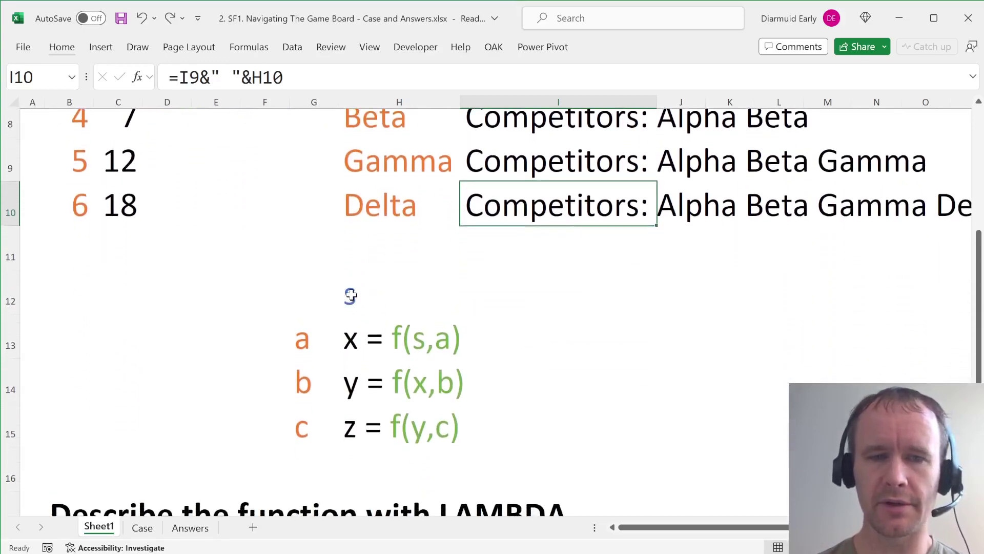
Review the generic SCAN diagram steps x = f(s,a), y = f(x,b), z = f(y,c) and notes
click(355, 301)
scroll(373, 336, up, 1)
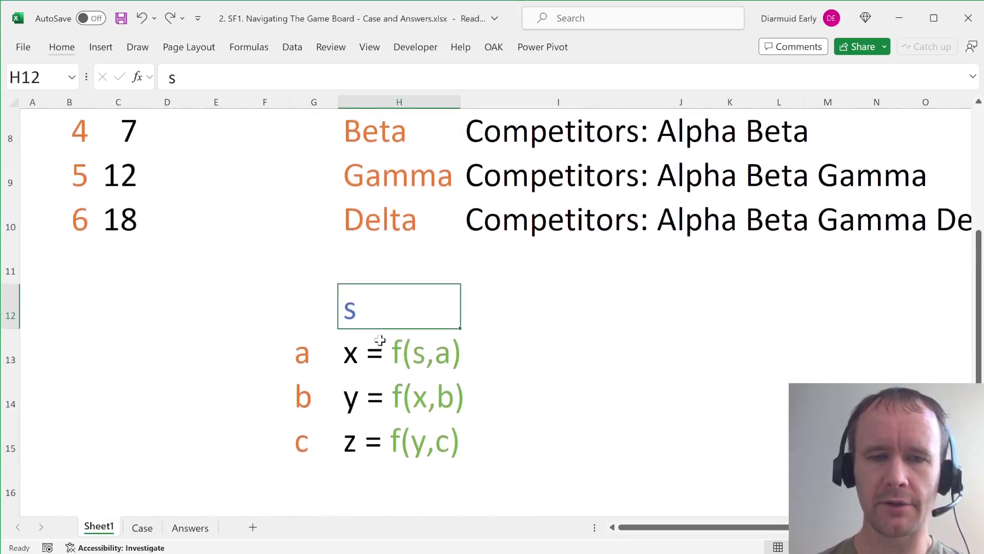
click(303, 359)
click(351, 355)
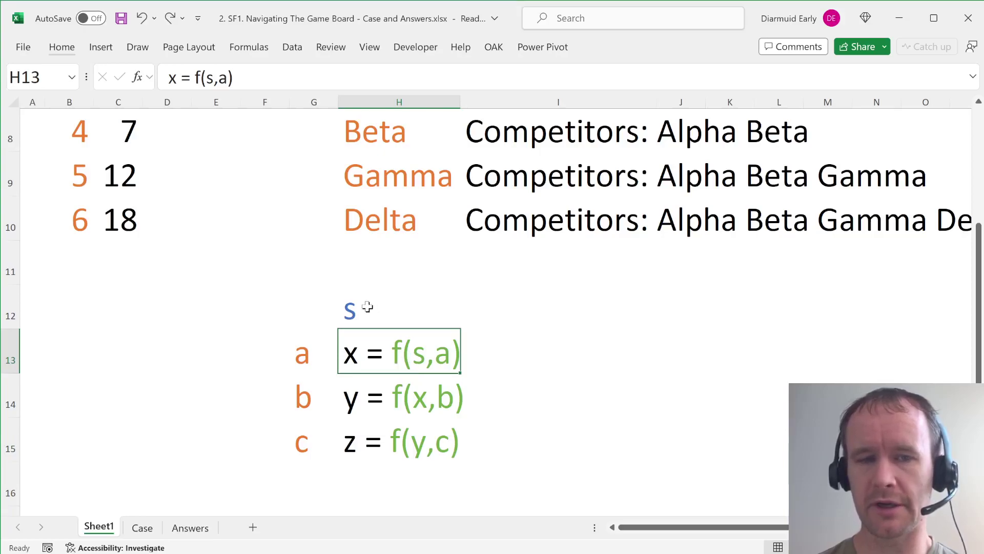
click(357, 396)
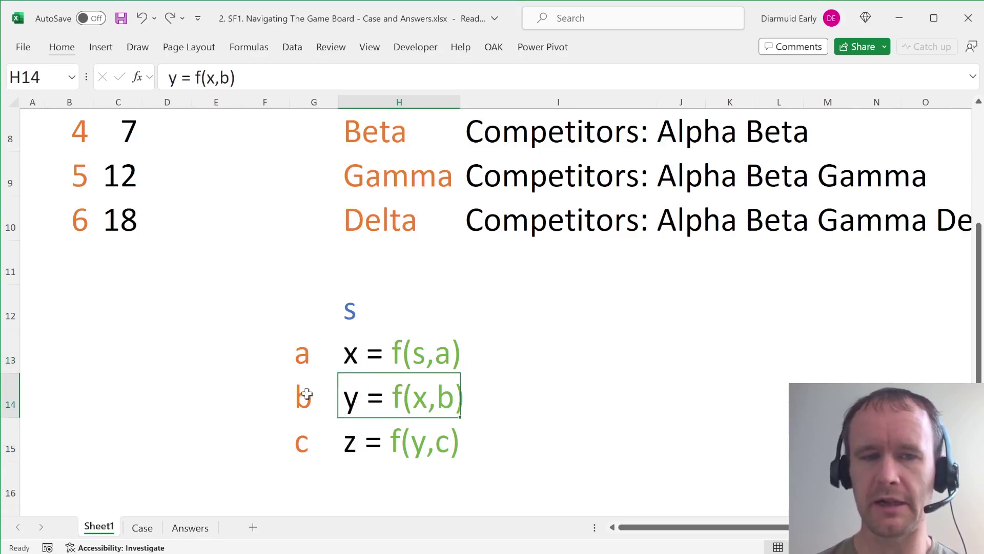
click(356, 438)
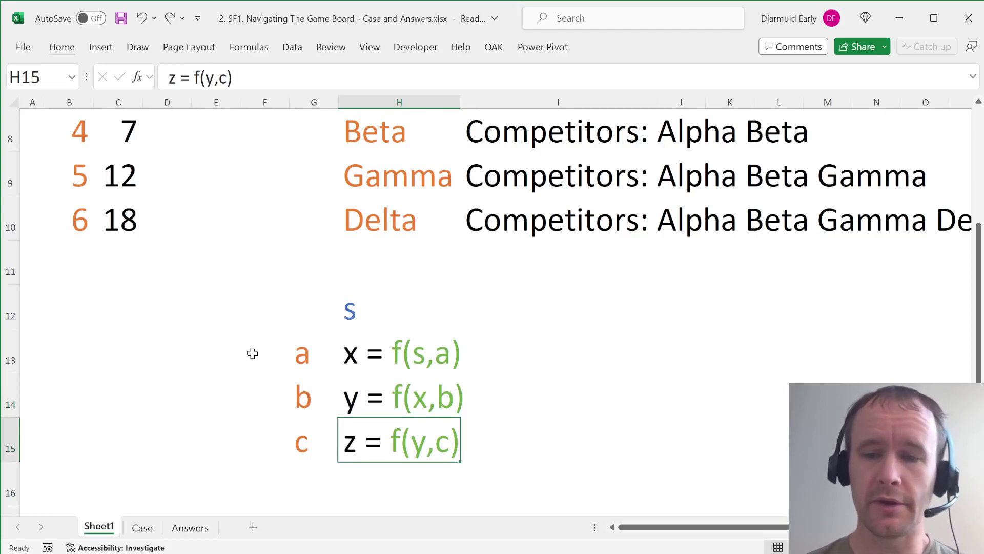
scroll(253, 353, up, 3)
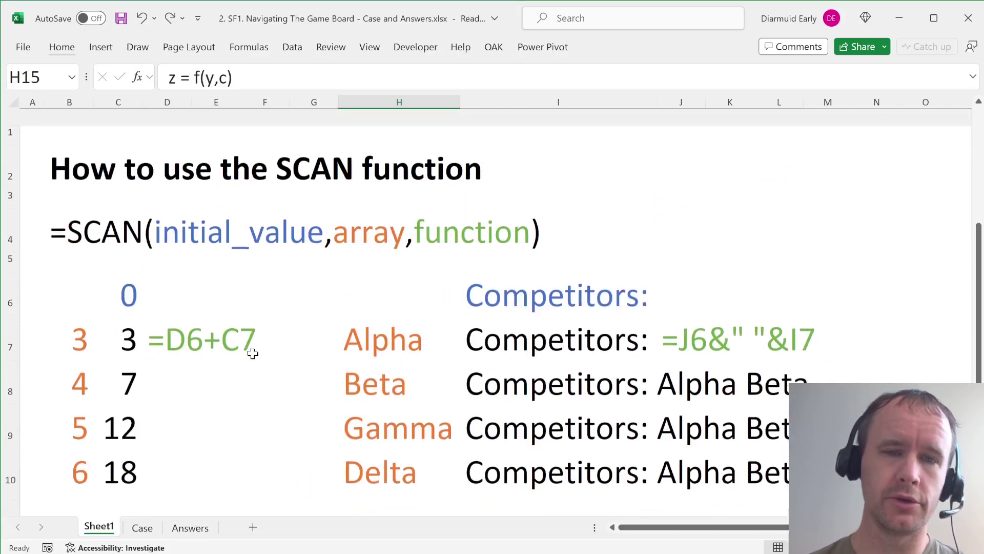
click(173, 321)
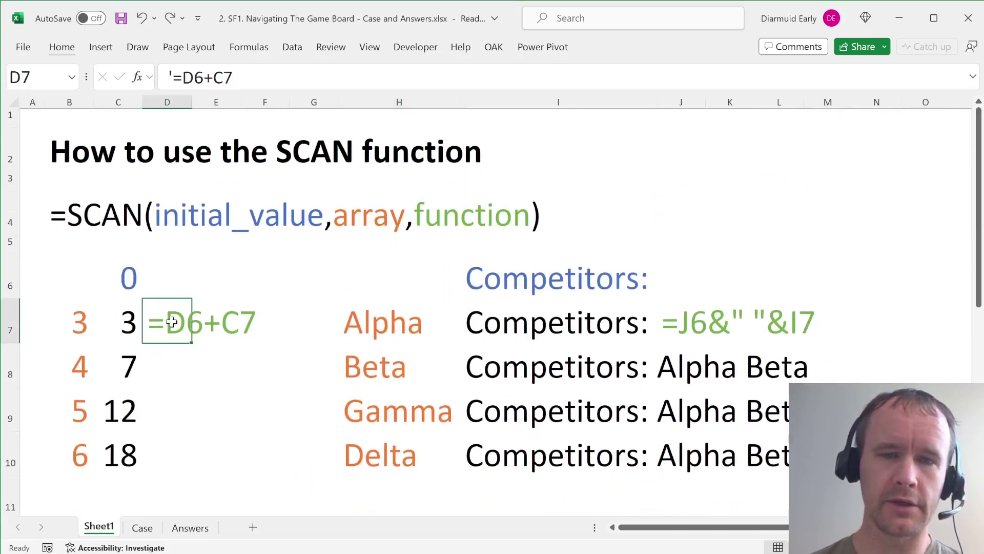
click(660, 321)
Draft a SCAN formula in F7 from C6 and B7:B10, then abandon it
click(263, 320)
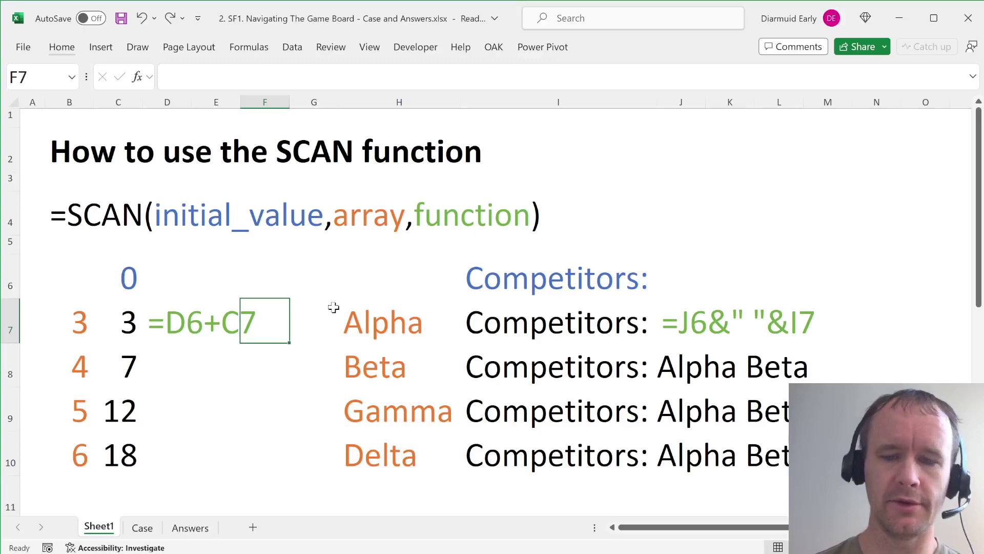
text(=sc)
key(Tab)
key(Up)
key(Left)
key(Left)
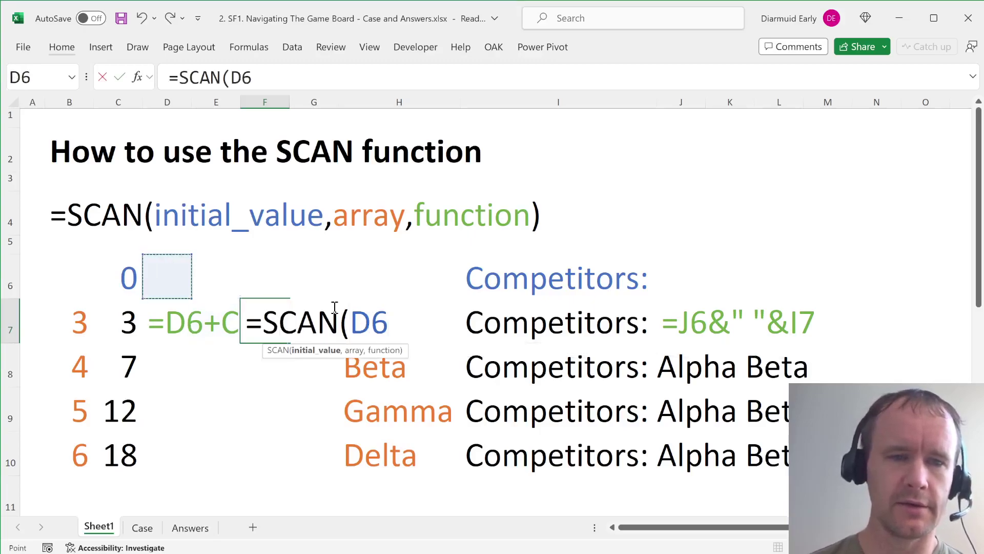
key(Left)
text(,)
key(Down)
key(Left)
key(Left)
key(Left)
key(Up)
key(Left)
key(shift+Down)
key(shift+Down)
key(shift+Down)
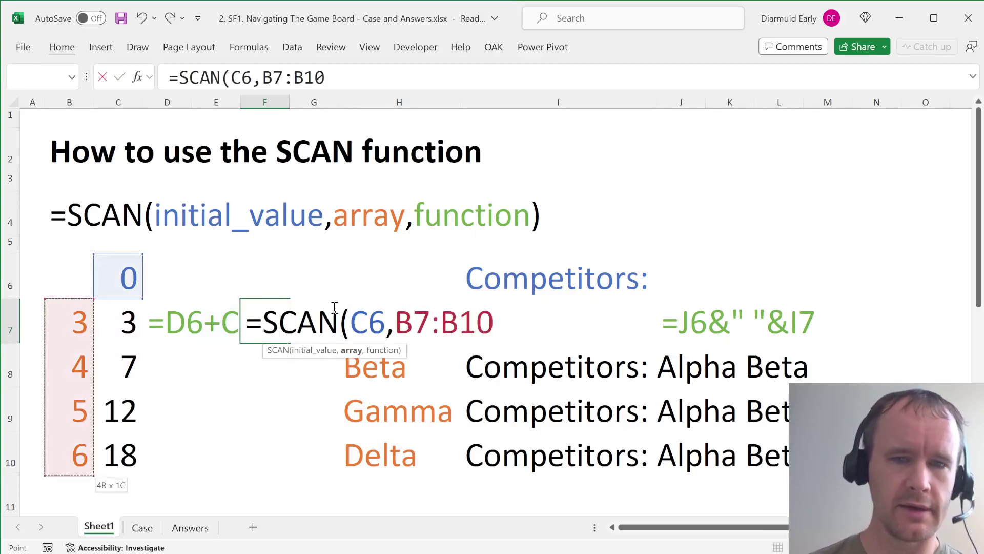
text(,)
key(Left)
key(Left)
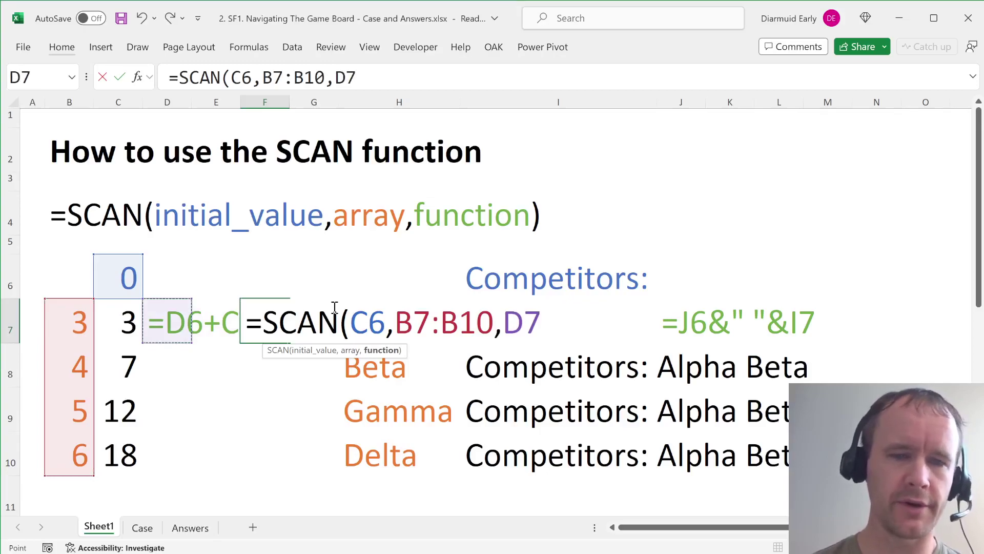
key(BackSpace)
text(D)
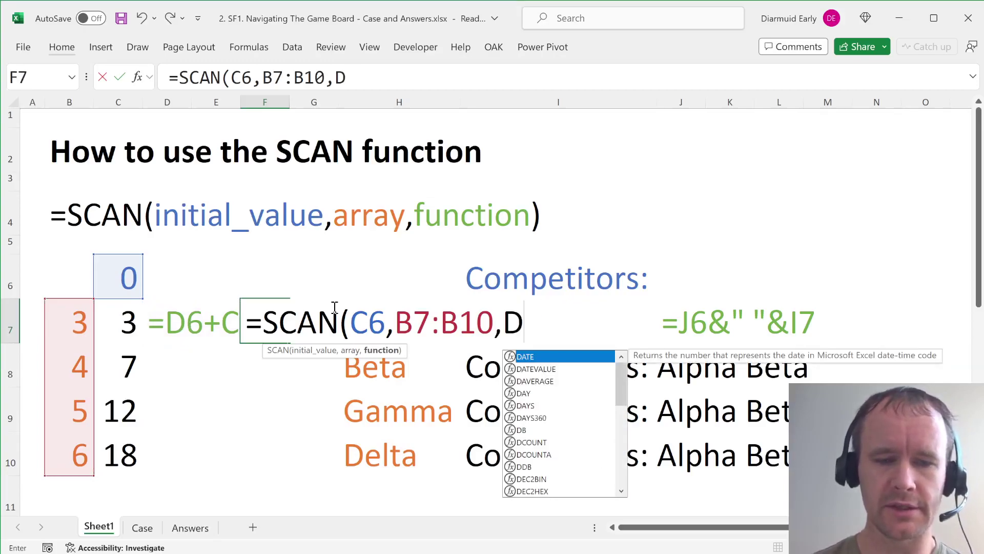
text(6+C7)
key(Escape)
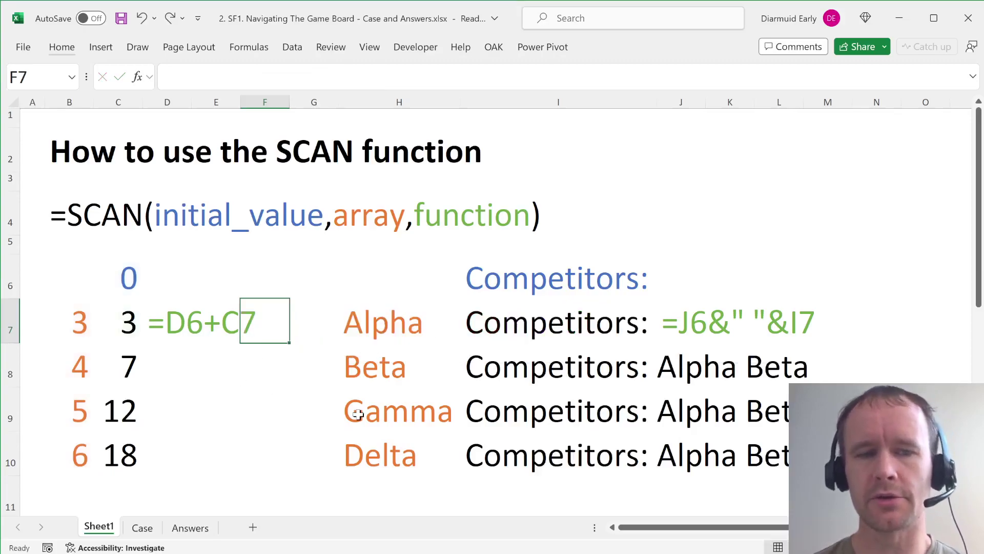
Scroll down to read the LAMBDA description in B20, then back up
scroll(353, 410, down, 1)
scroll(358, 410, down, 2)
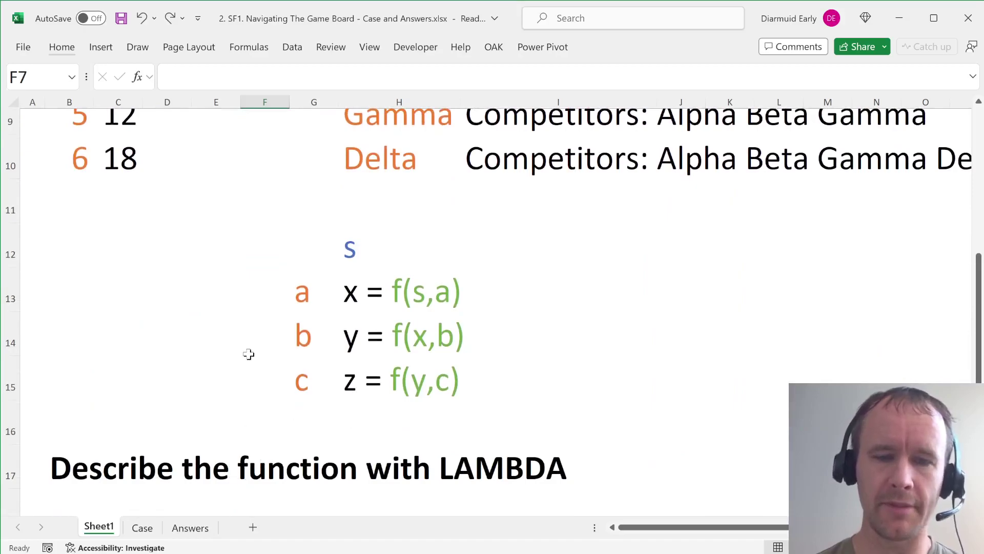
scroll(248, 353, down, 2)
scroll(248, 353, down, 1)
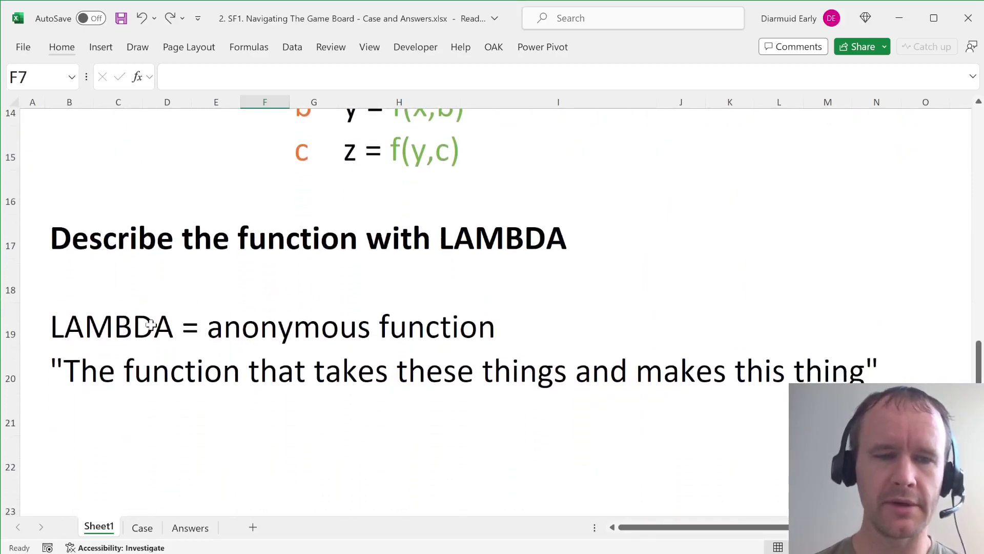
click(61, 364)
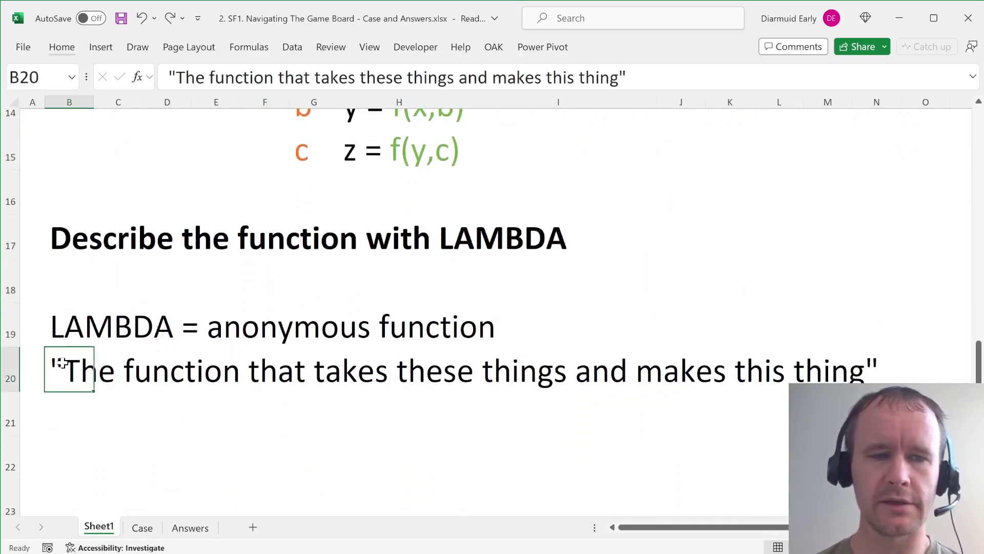
scroll(84, 405, down, 1)
scroll(85, 407, down, 1)
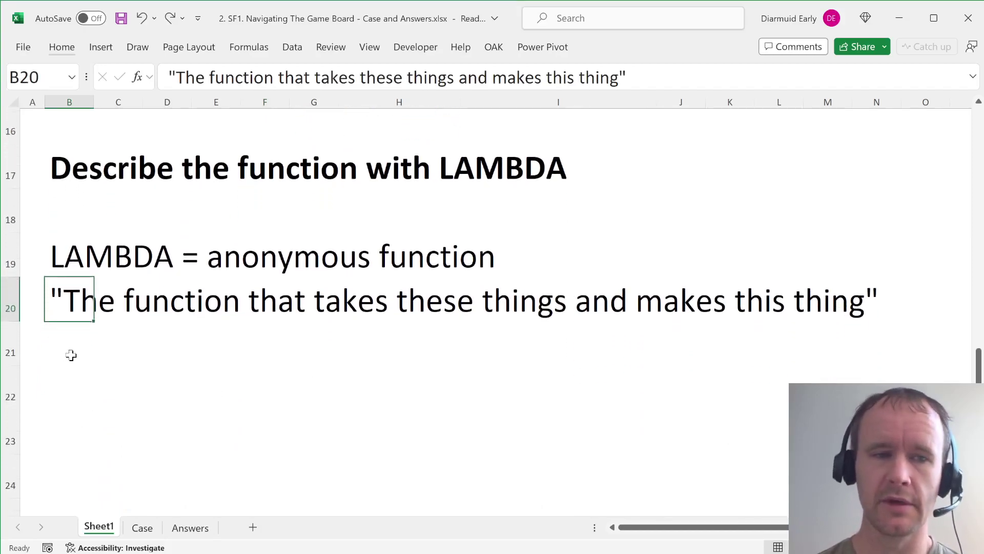
click(70, 356)
scroll(224, 391, up, 7)
scroll(224, 391, up, 8)
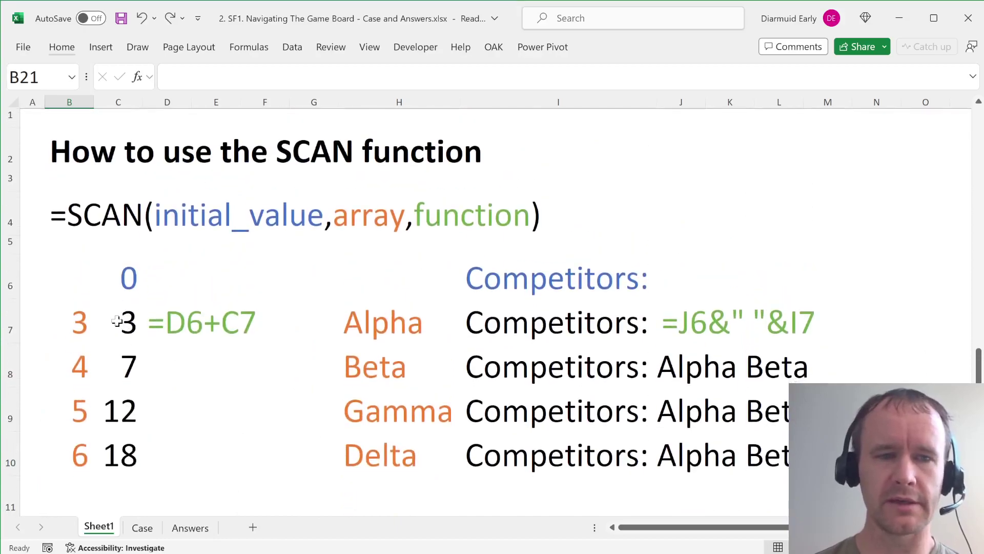
Insert a new empty column D beside the running totals in column C
click(118, 320)
key(Right)
key(Right)
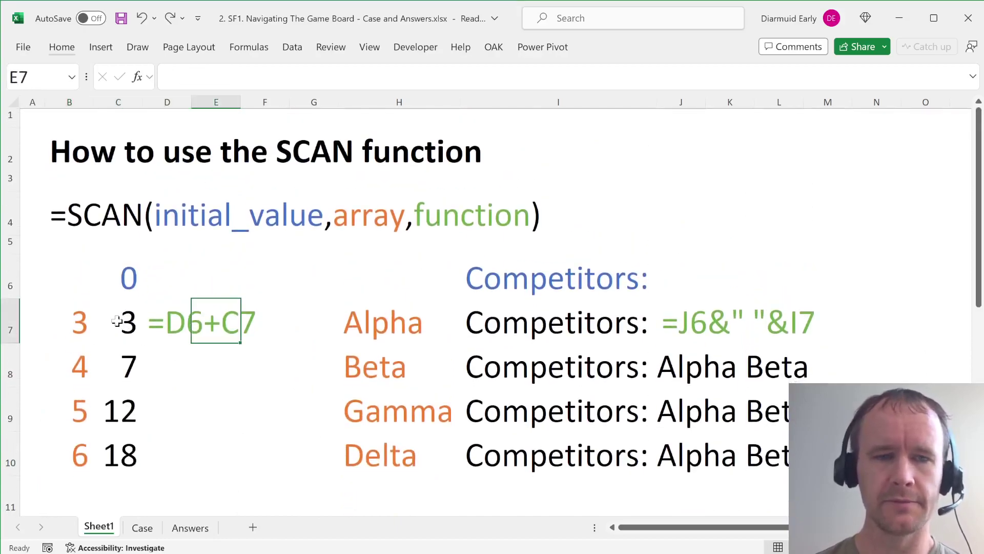
key(Left)
key(Down)
key(Up)
key(Right)
key(Right)
key(Left)
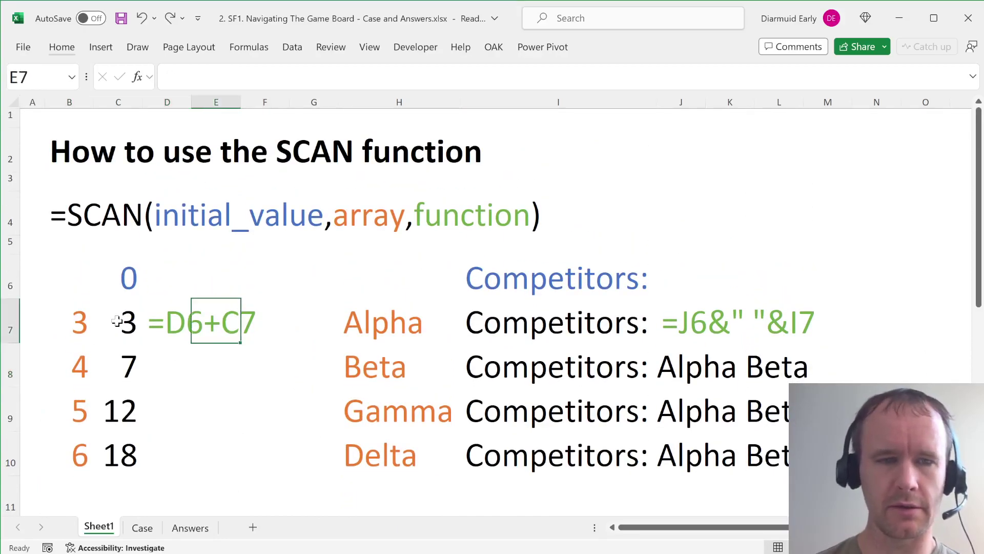
key(Left)
key(alt+h)
text(ic=sc)
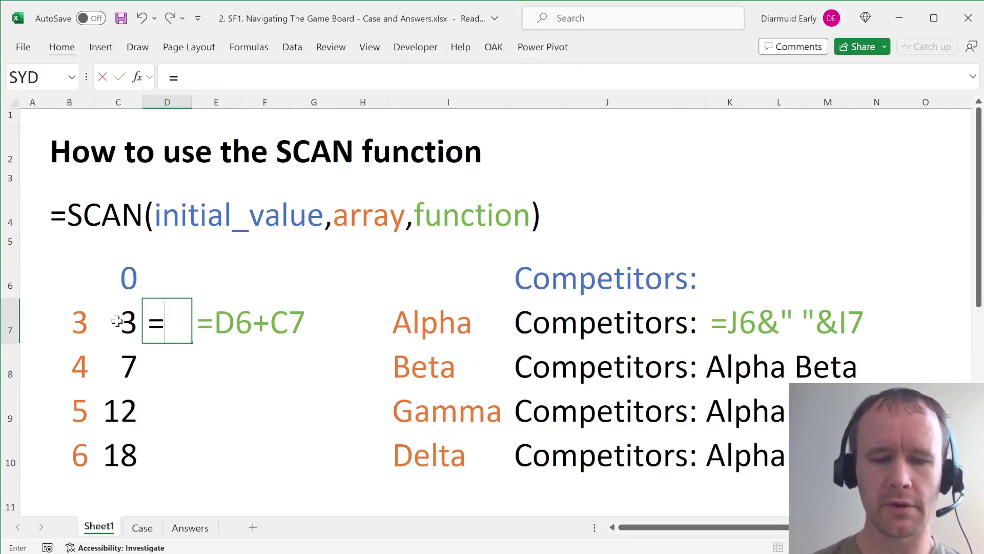
Enter =SCAN(C6,B7:B10,LAMBDA(init,next,init+next)) in D7, spilling totals 3, 7, 12, 18
key(Tab)
key(Up)
key(Left)
text(,)
key(Left)
key(Left)
key(shift+Down)
key(shift+Down)
key(shift+Down)
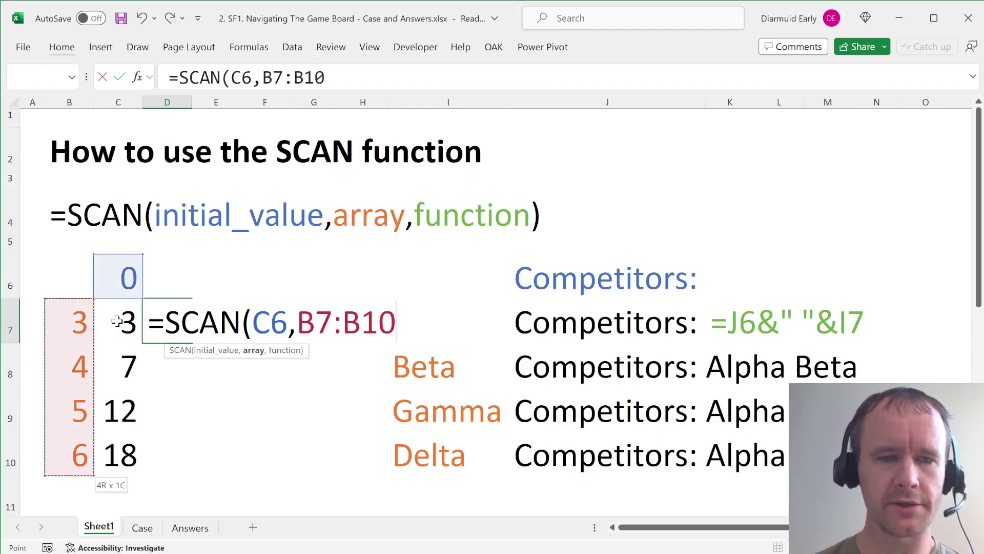
text(,)
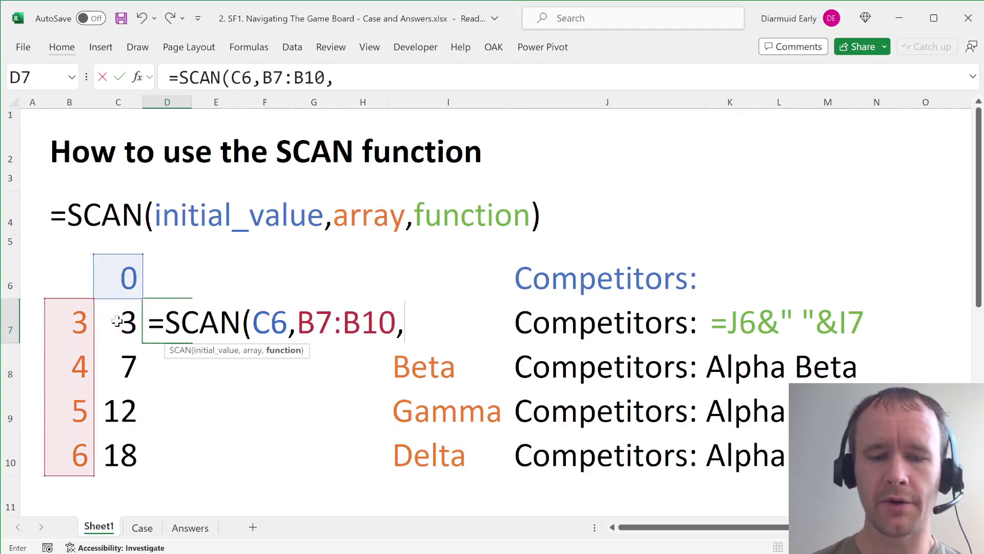
text(lam)
key(Tab)
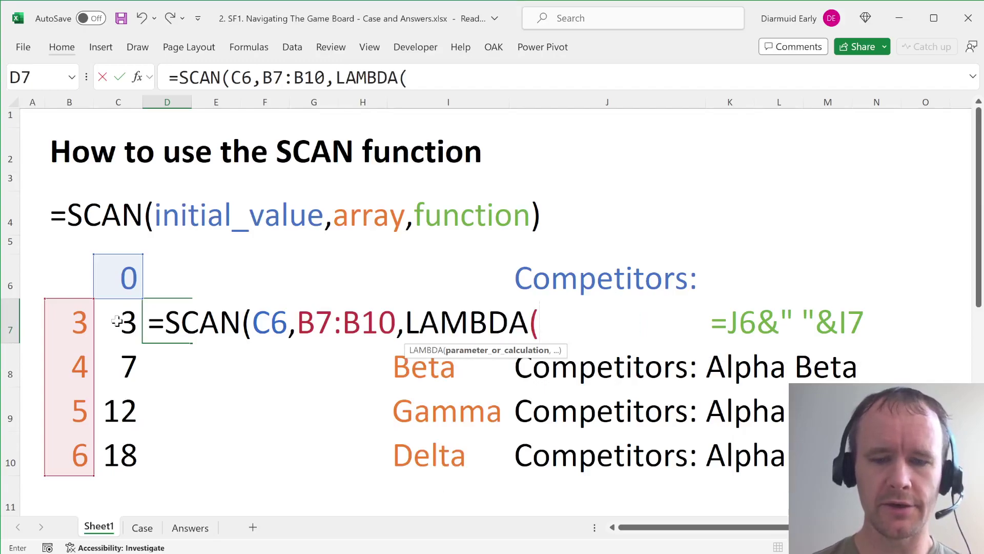
text(init,ne)
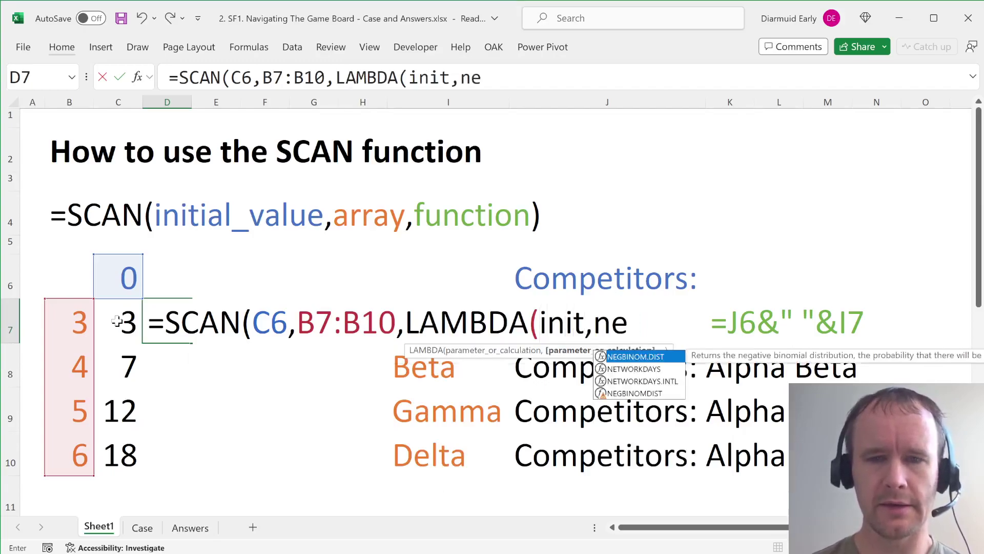
text(xt,i)
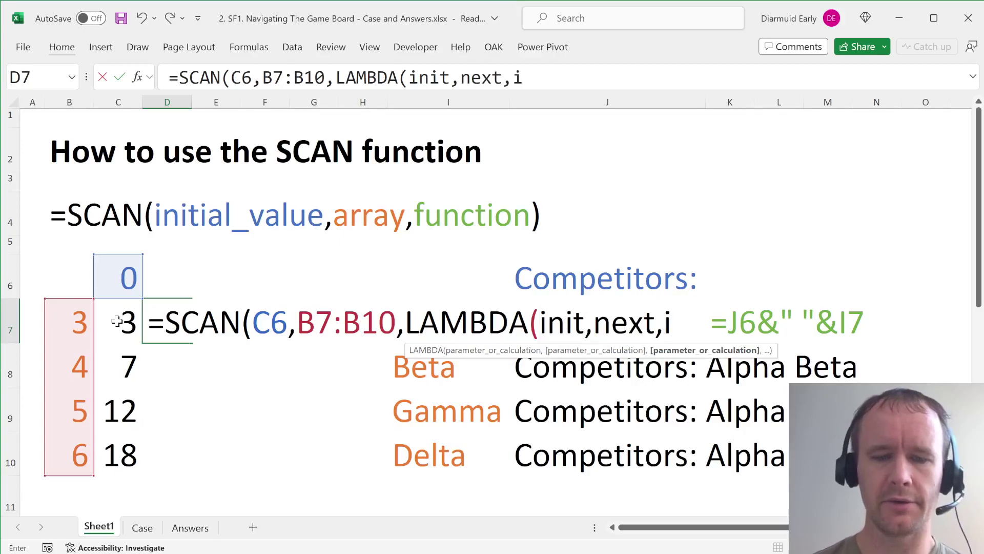
text(nit+)
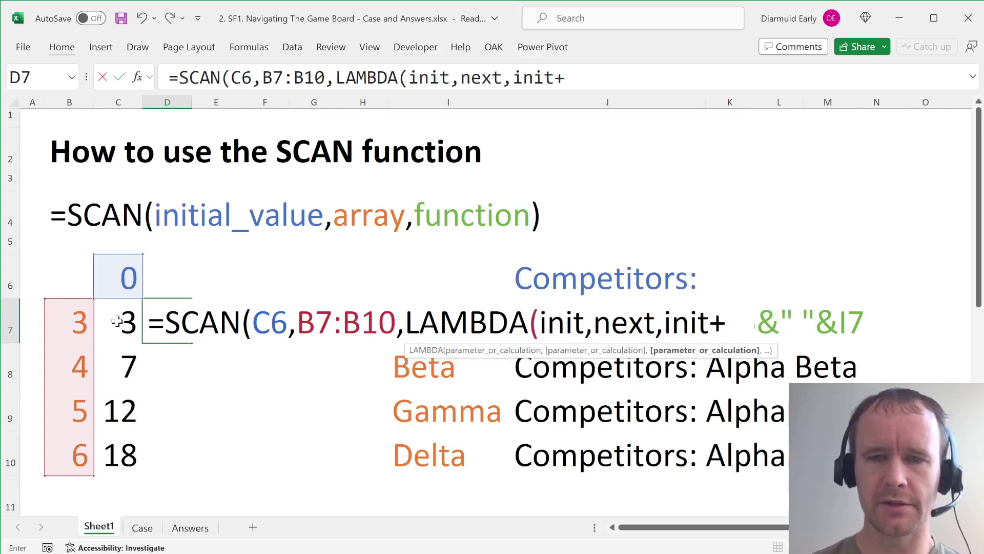
text(next)))
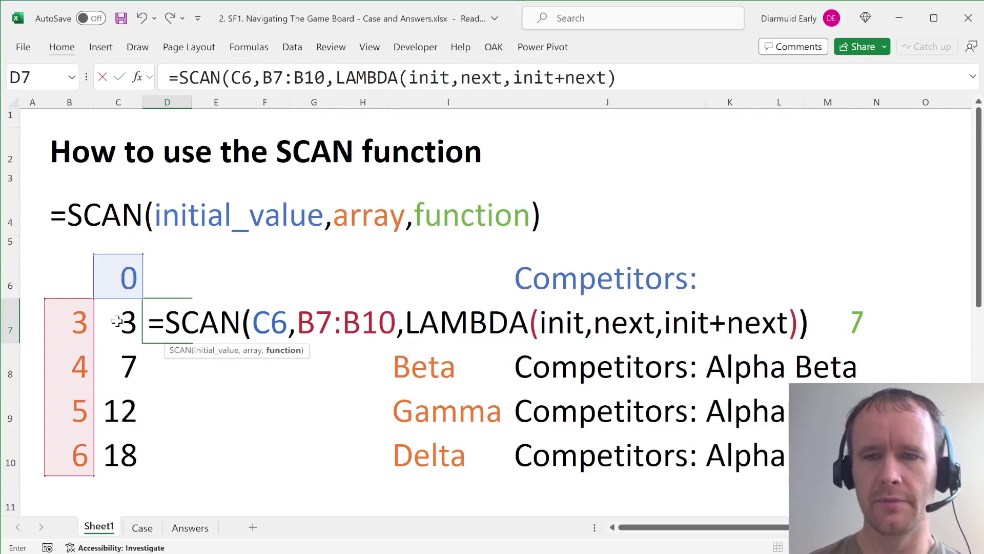
key(Return)
key(Up)
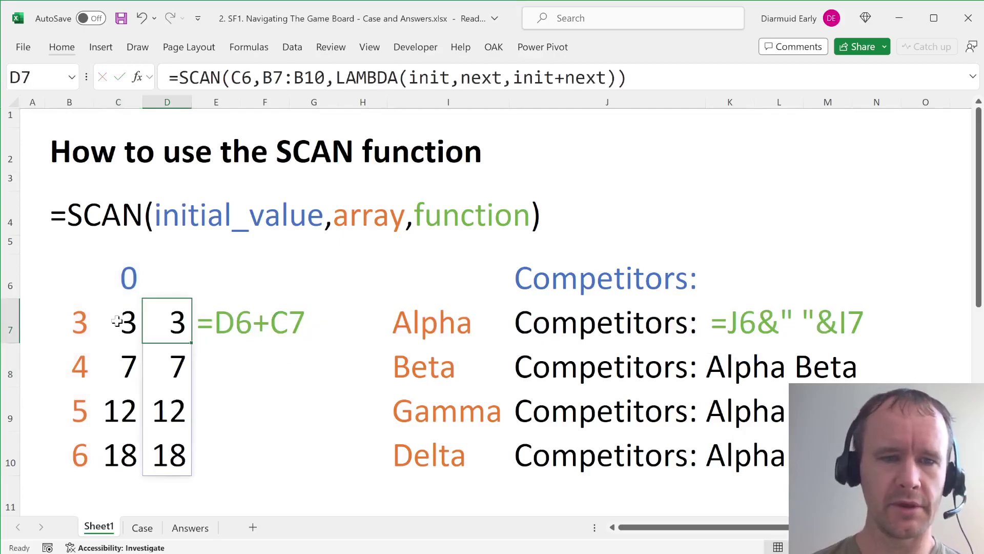
key(ctrl+shift+Down)
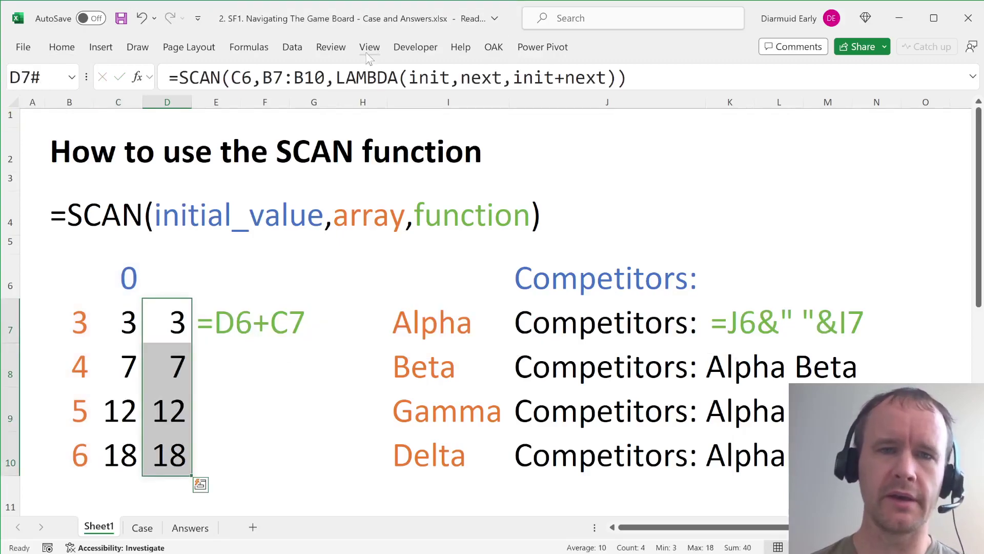
Walk through the LAMBDA's init and next parameters and SCAN inputs C6 and B7 without editing
double_click(365, 78)
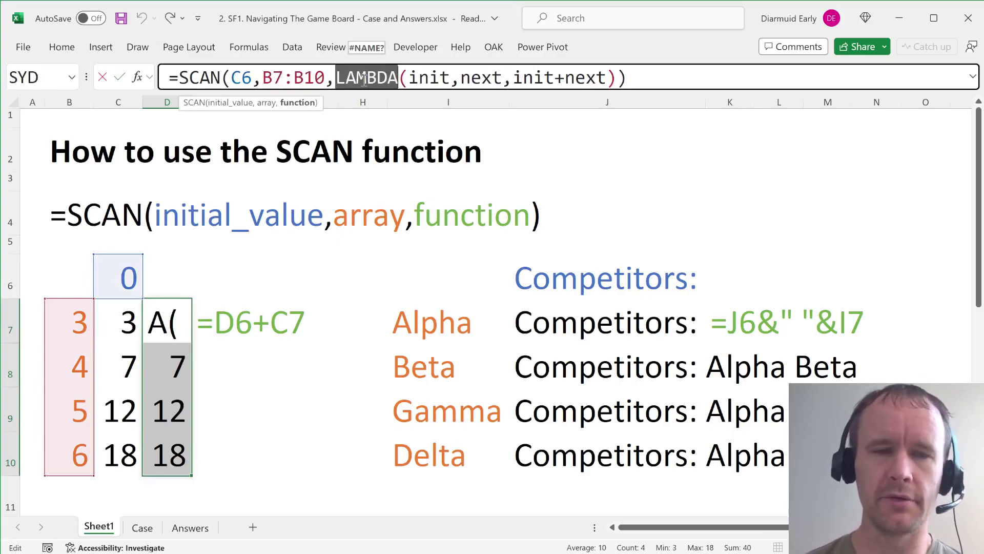
click(429, 86)
click(476, 84)
drag(534, 80, 597, 78)
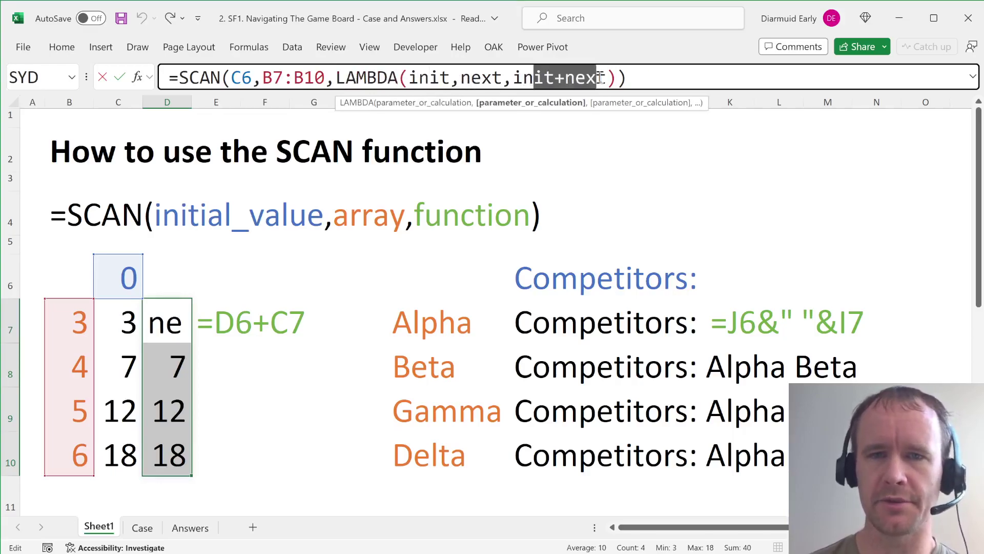
click(422, 82)
click(460, 84)
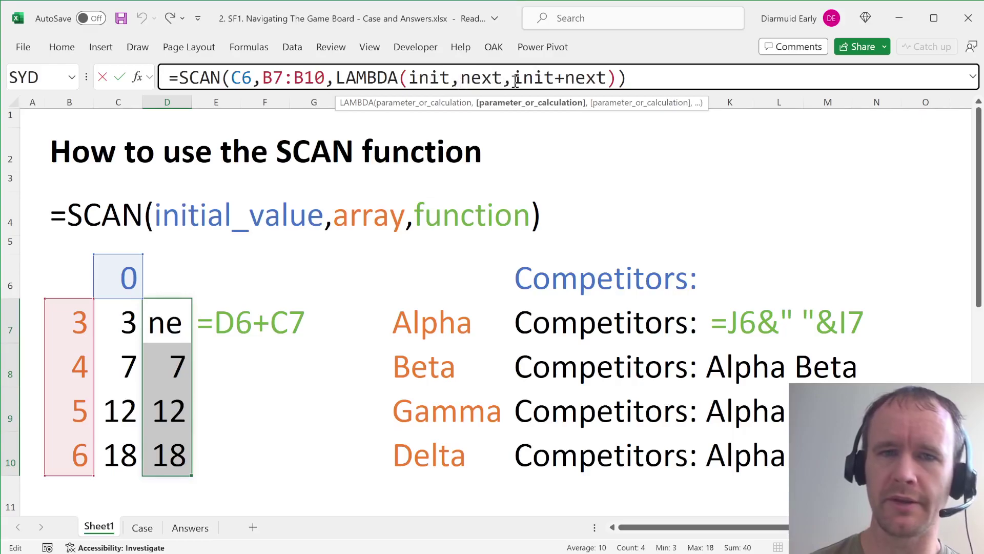
drag(514, 81, 609, 81)
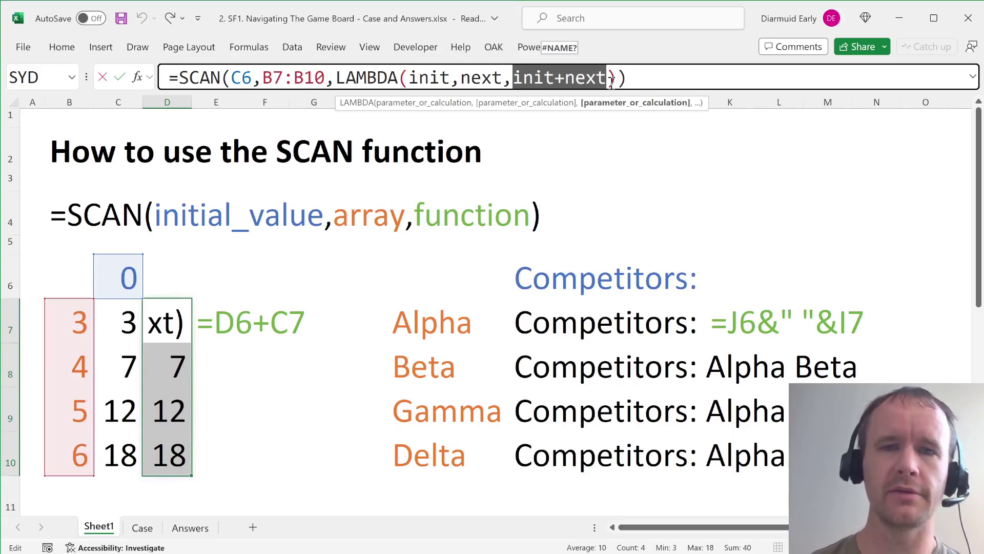
key(Escape)
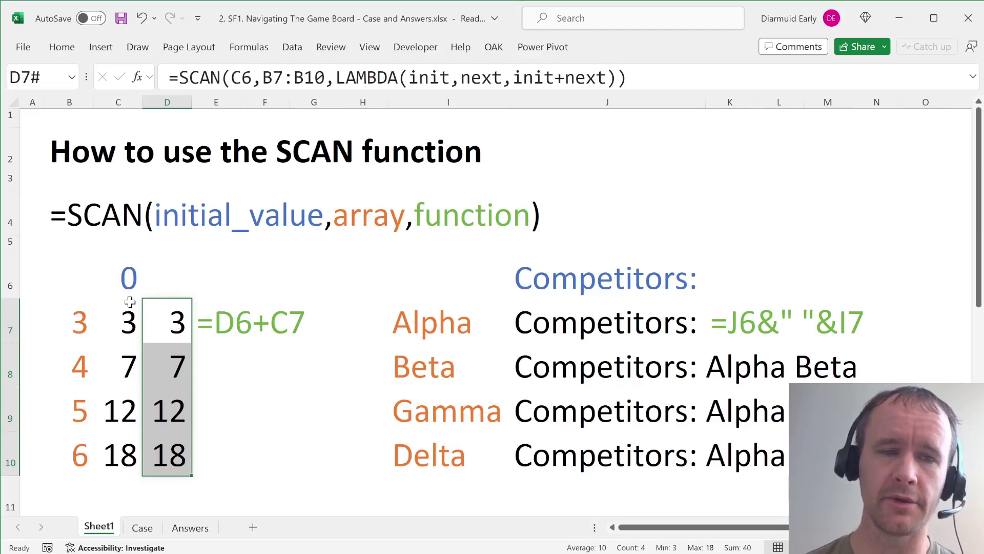
click(125, 275)
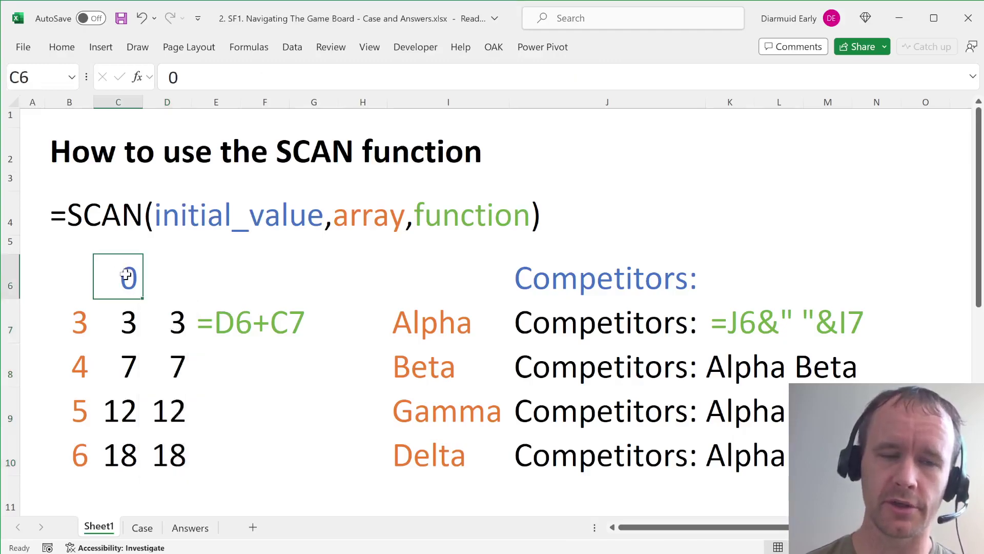
click(69, 321)
click(163, 323)
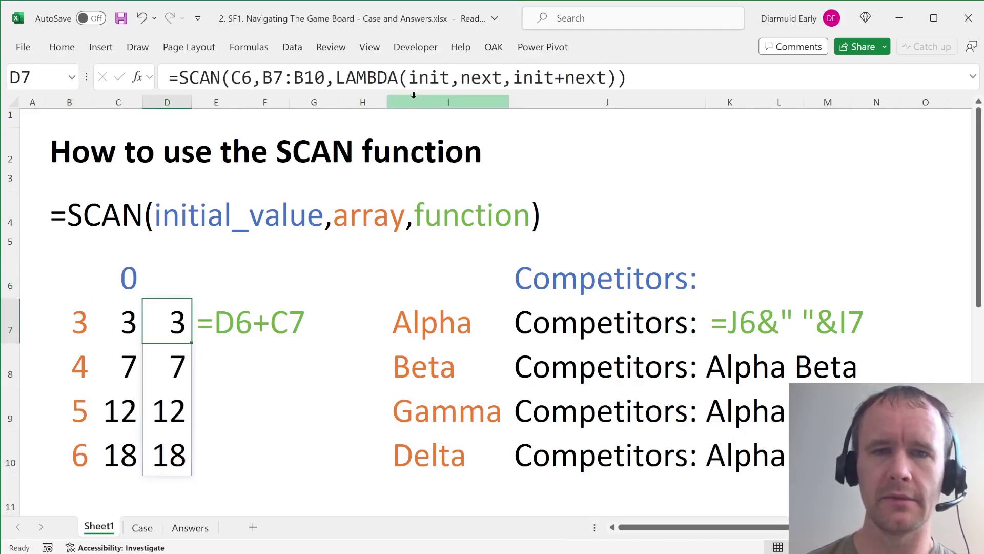
Rename init and next to a and v, with the calculation a+v
double_click(426, 78)
text(a)
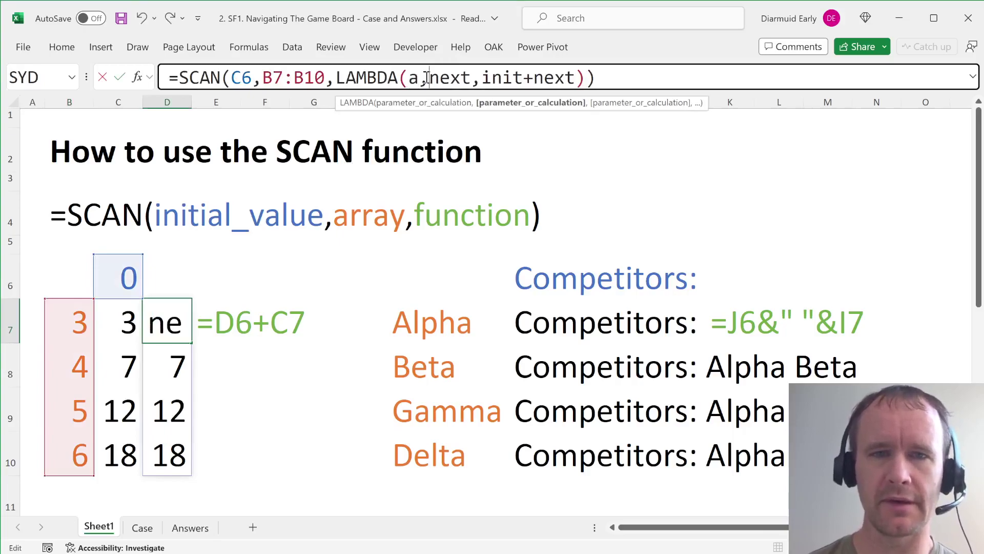
double_click(430, 78)
text(v)
key(ctrl+shift+Right)
key(ctrl+shift+Right)
key(ctrl+shift+Right)
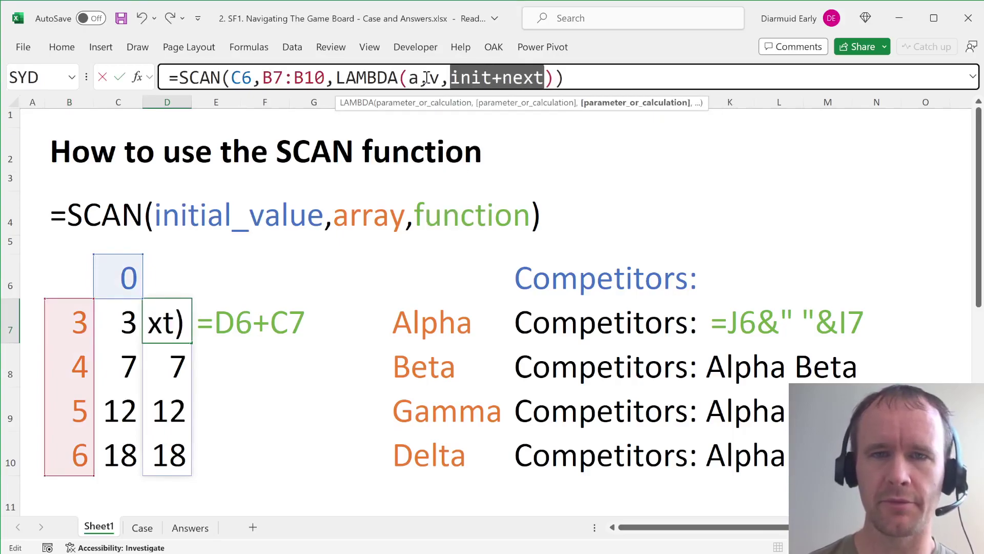
text(a+v)
double_click(414, 78)
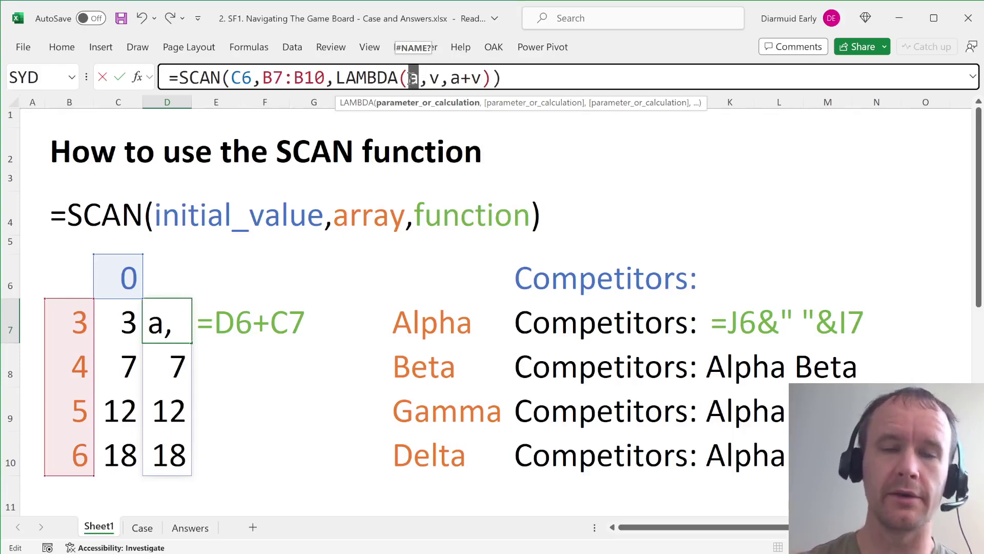
double_click(435, 78)
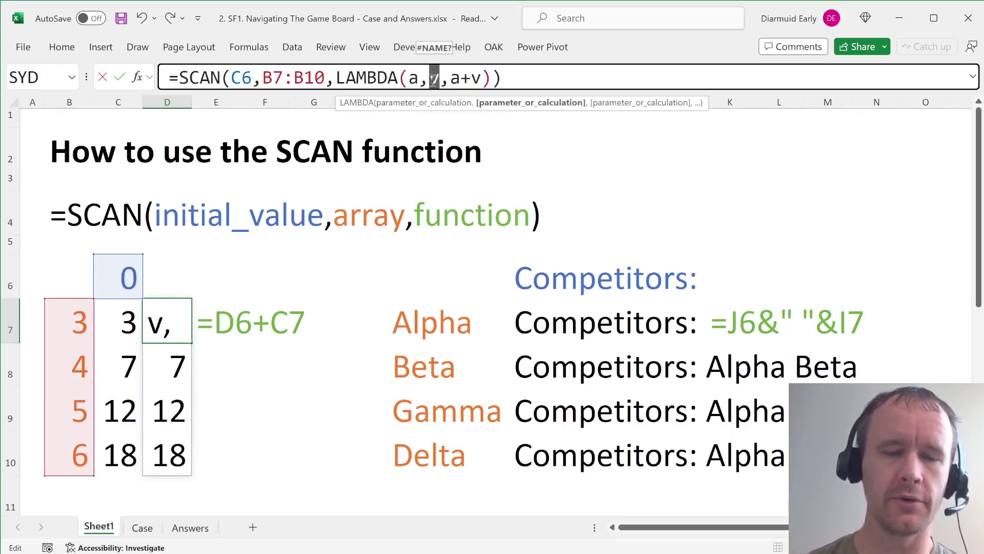
key(Return)
key(Up)
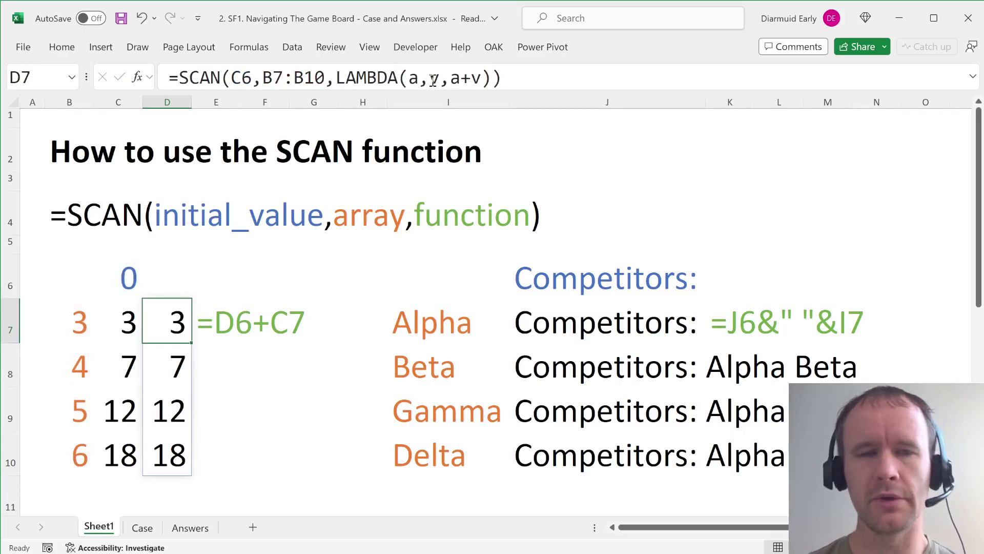
Switch to the Case sheet and review the instructions and dice symbols table
scroll(405, 288, down, 5)
scroll(404, 288, up, 5)
key(ctrl+Page_Down)
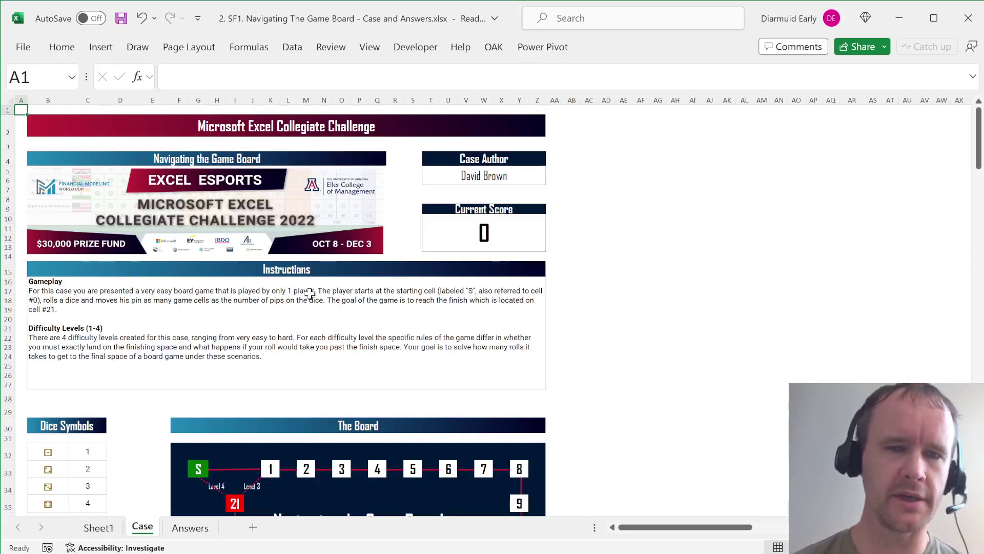
scroll(309, 293, down, 3)
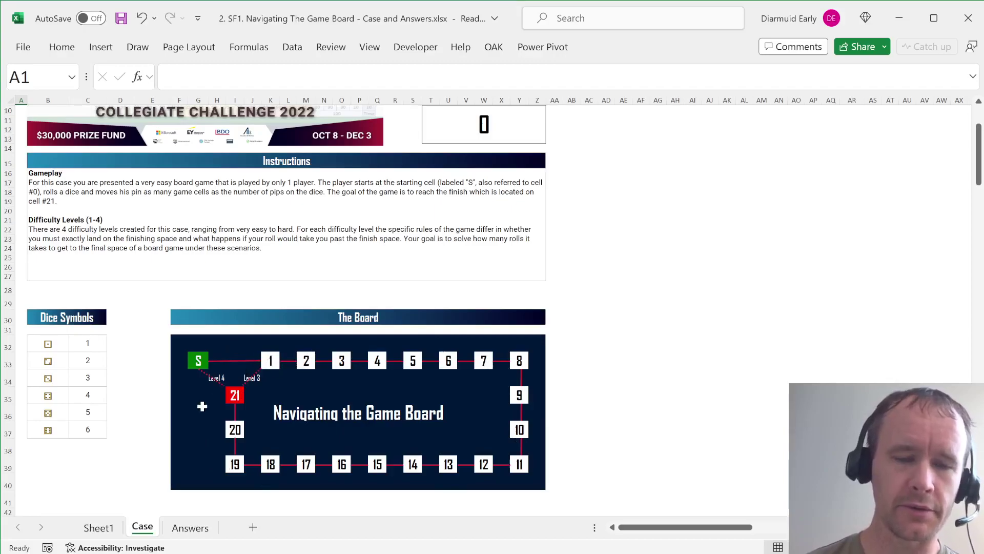
scroll(198, 402, down, 7)
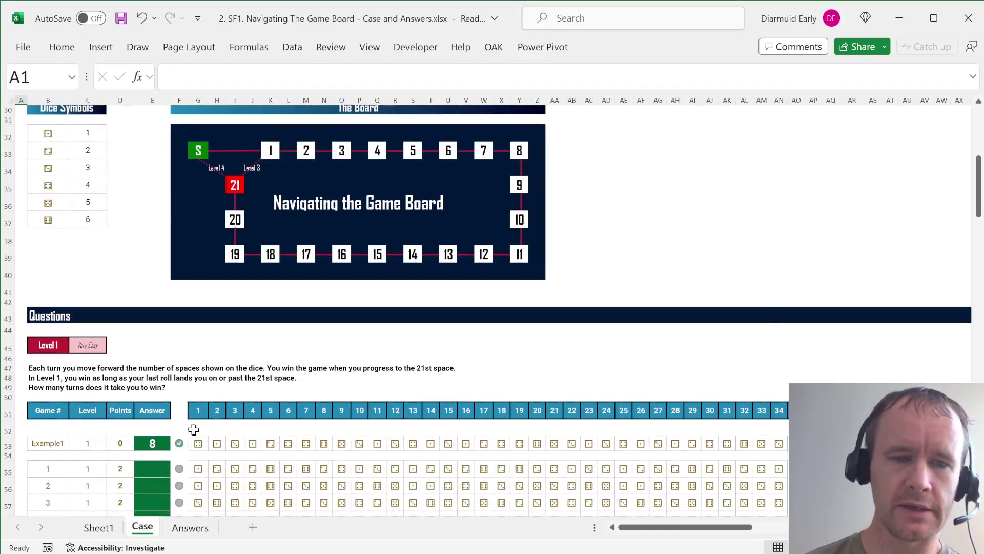
scroll(34, 235, up, 3)
drag(48, 216, 78, 301)
click(87, 203)
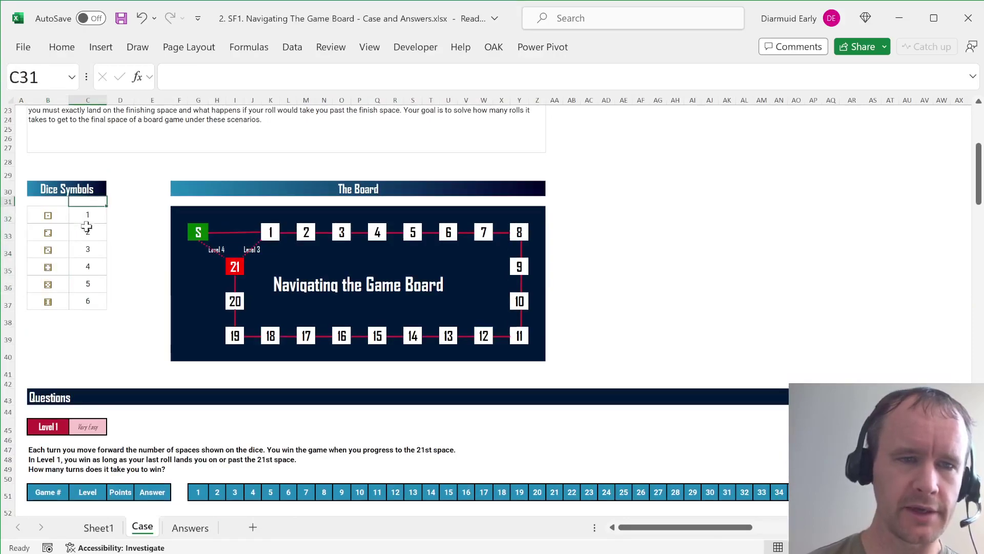
Scroll through the 21-space board, noting the Level 4 connector from S to 21
scroll(136, 314, up, 5)
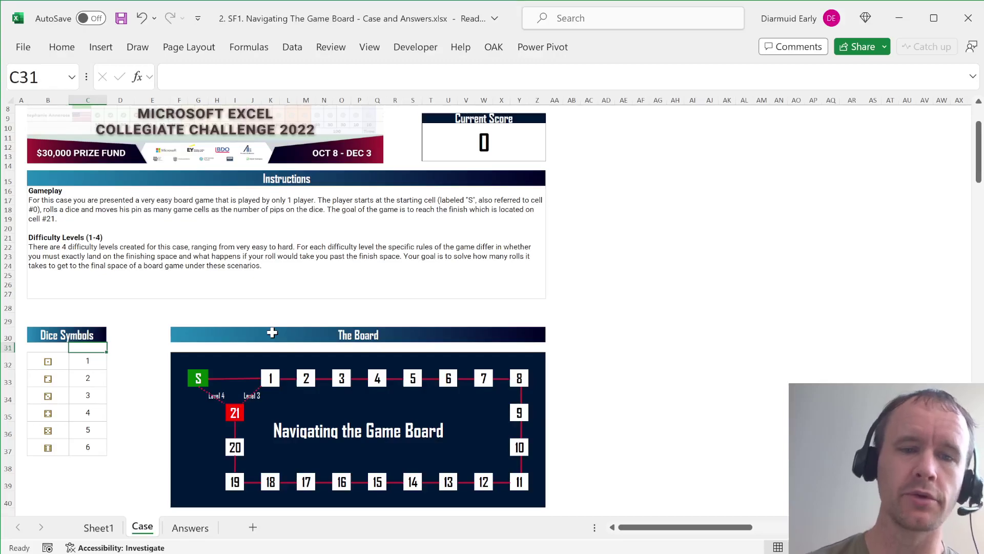
click(210, 394)
scroll(210, 394, down, 1)
click(140, 426)
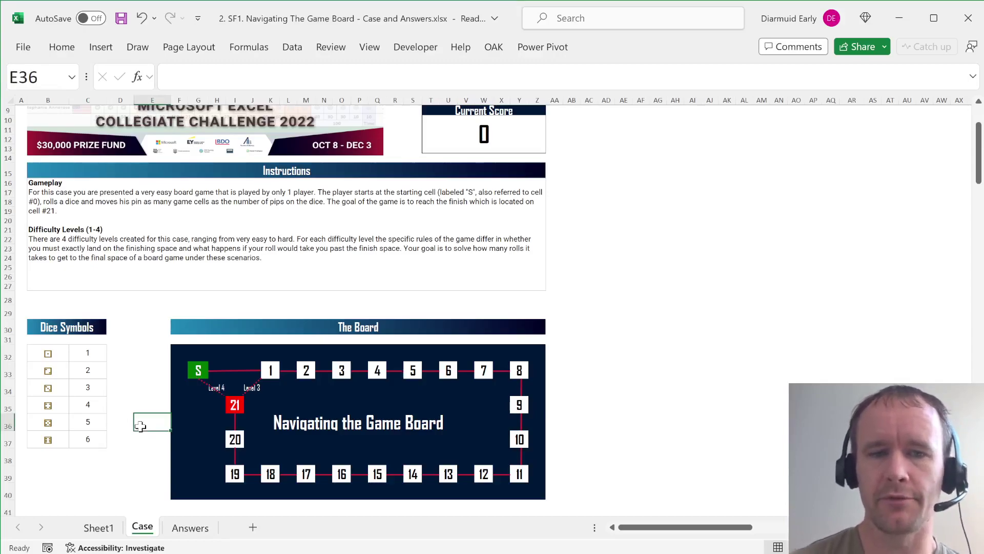
scroll(140, 427, down, 7)
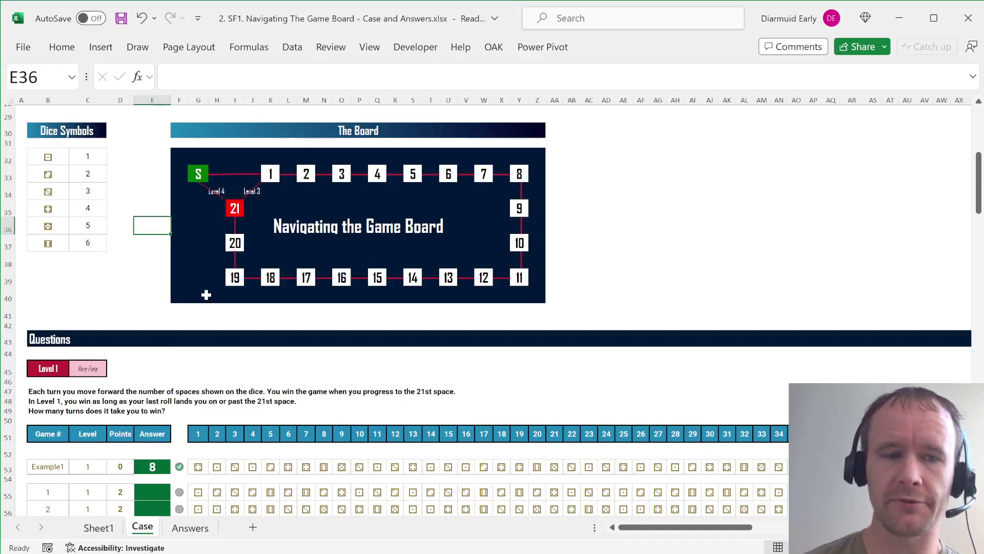
scroll(173, 414, down, 8)
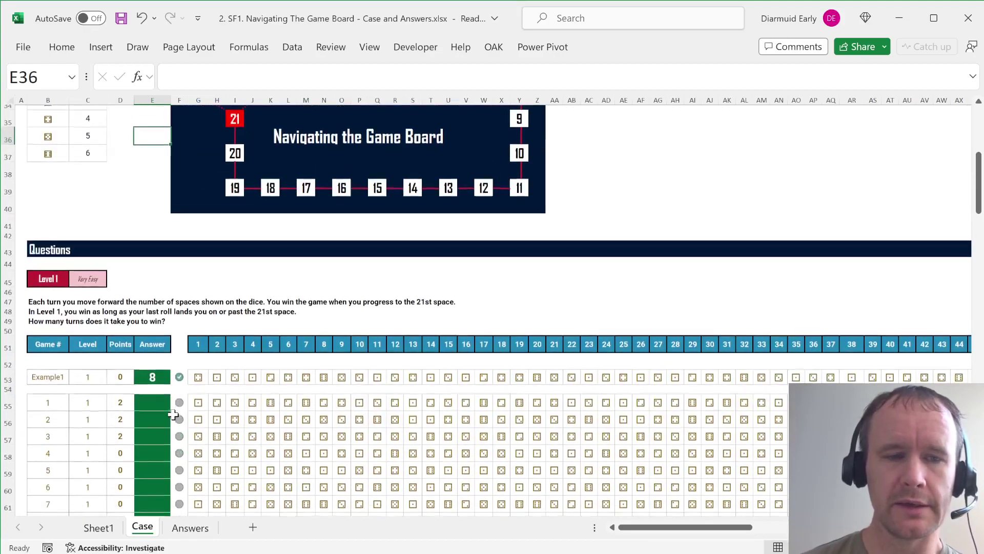
scroll(173, 414, down, 4)
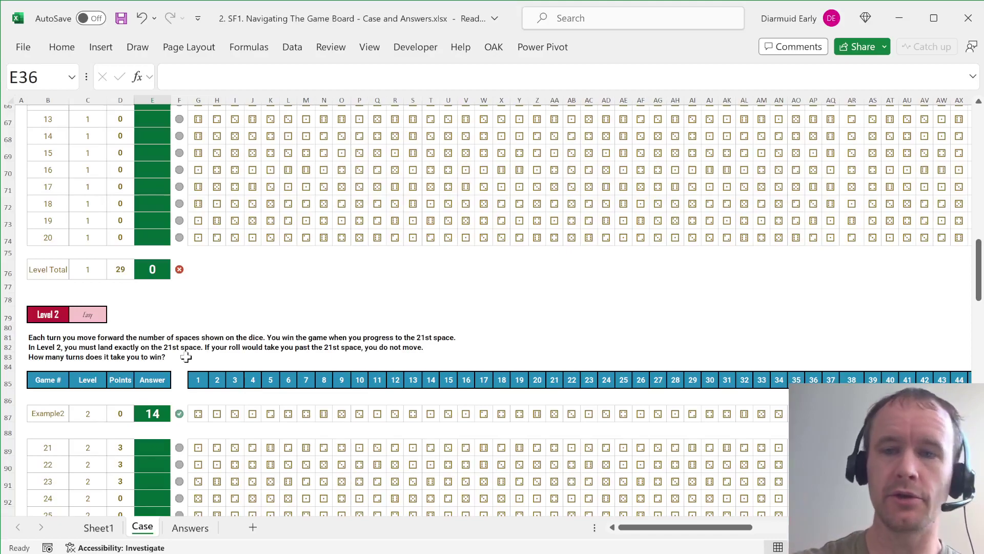
scroll(186, 357, down, 12)
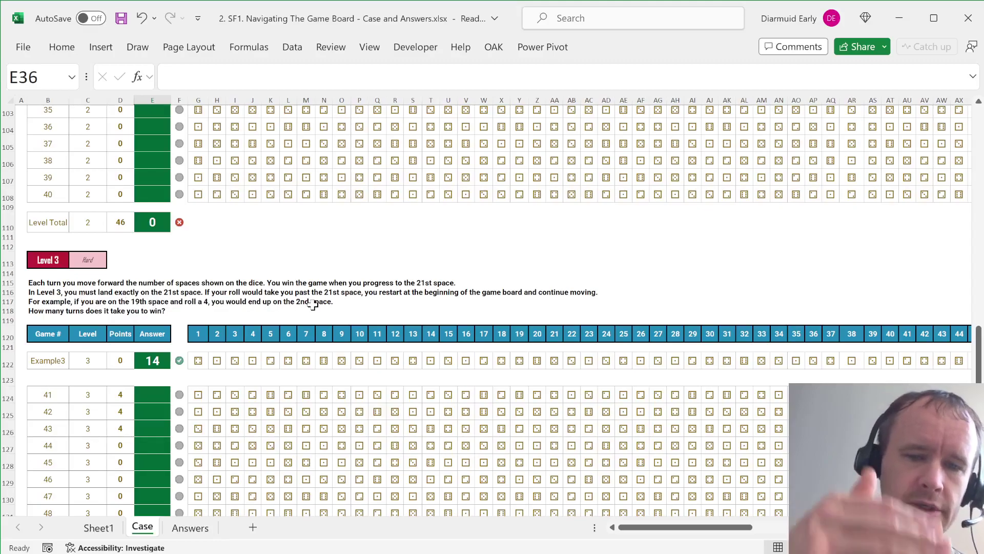
scroll(313, 303, down, 12)
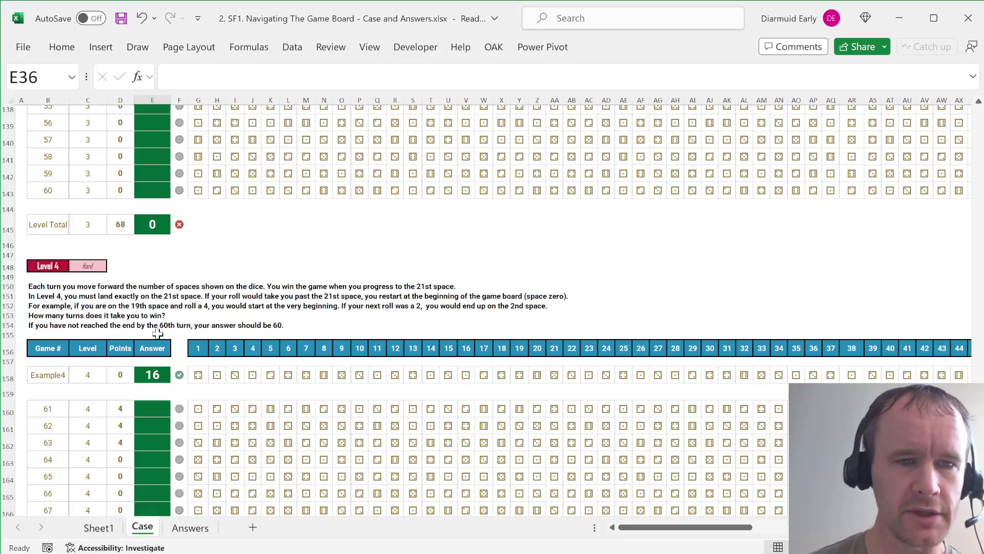
scroll(216, 315, up, 20)
scroll(216, 315, up, 4)
scroll(217, 315, down, 4)
scroll(217, 315, down, 2)
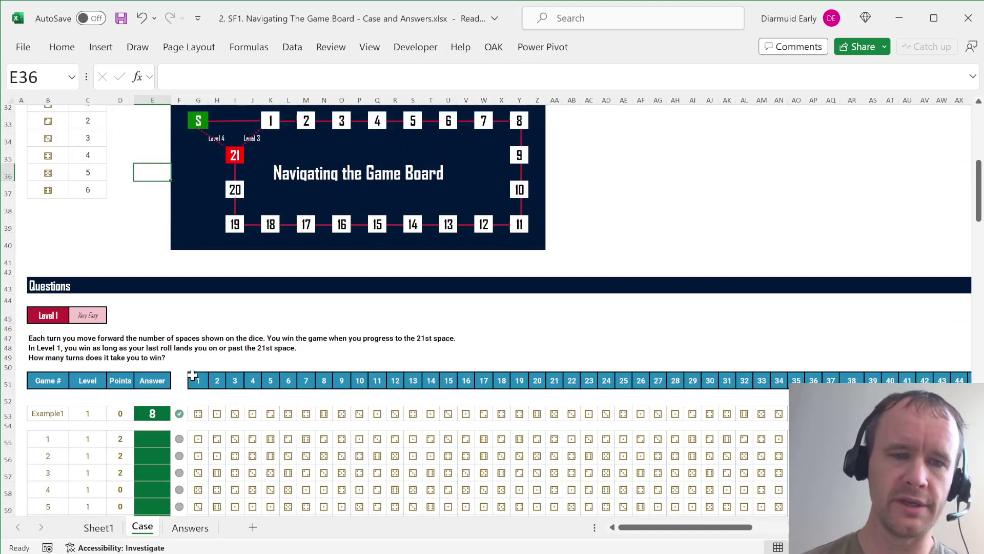
Insert two empty rows above the game rows
click(199, 439)
key(ctrl+shift+plus)
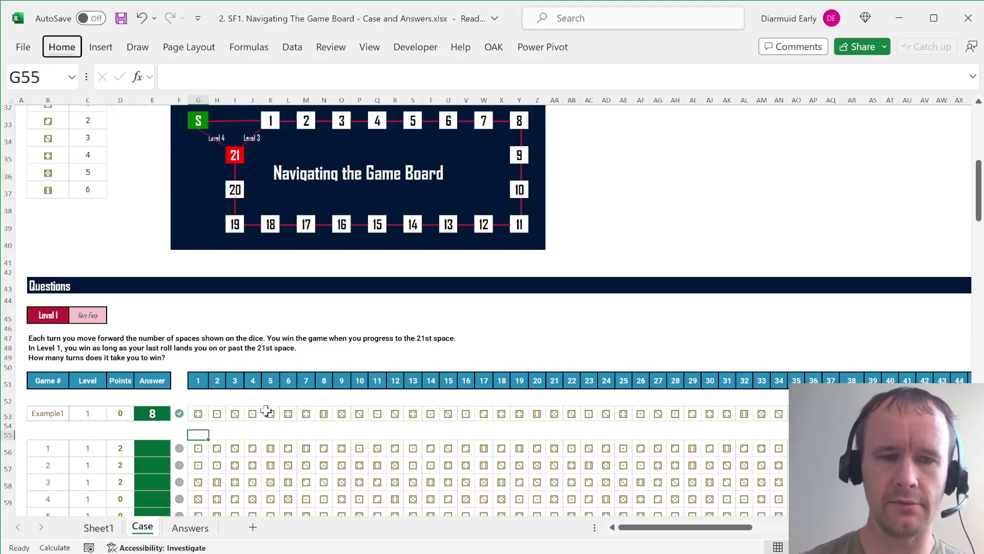
key(Up)
Start an XLOOKUP on the Example1 rolls G53:BN53, then abandon the unfinished formula
text(=xl)
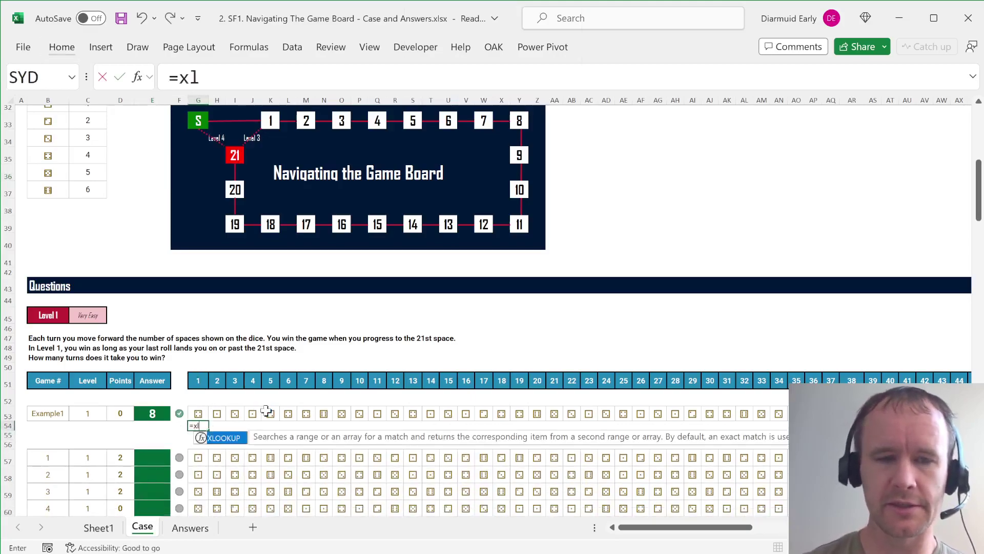
key(Tab)
key(Up)
key(ctrl+shift+Right)
text(,)
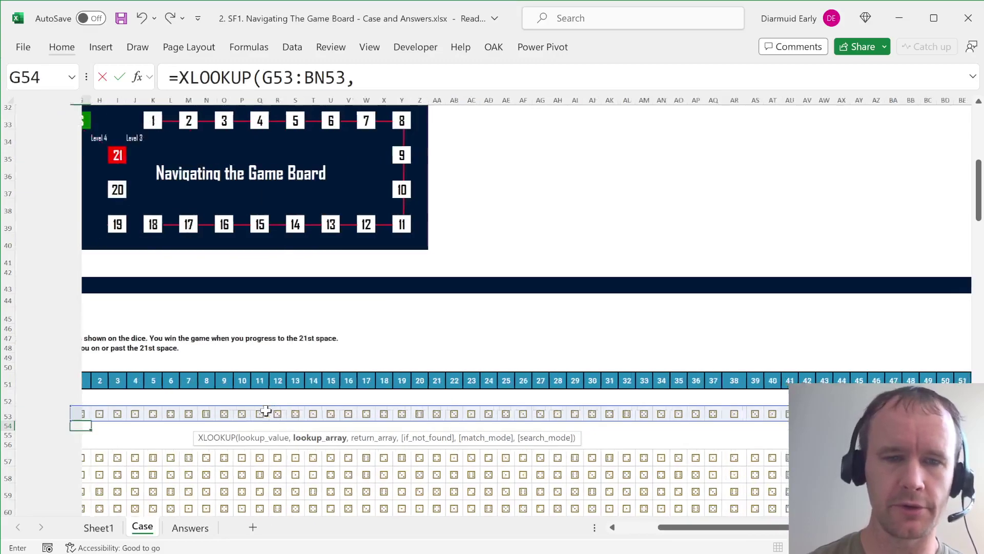
click(57, 161)
key(ctrl+Up)
key(ctrl+shift+Down)
click(55, 160)
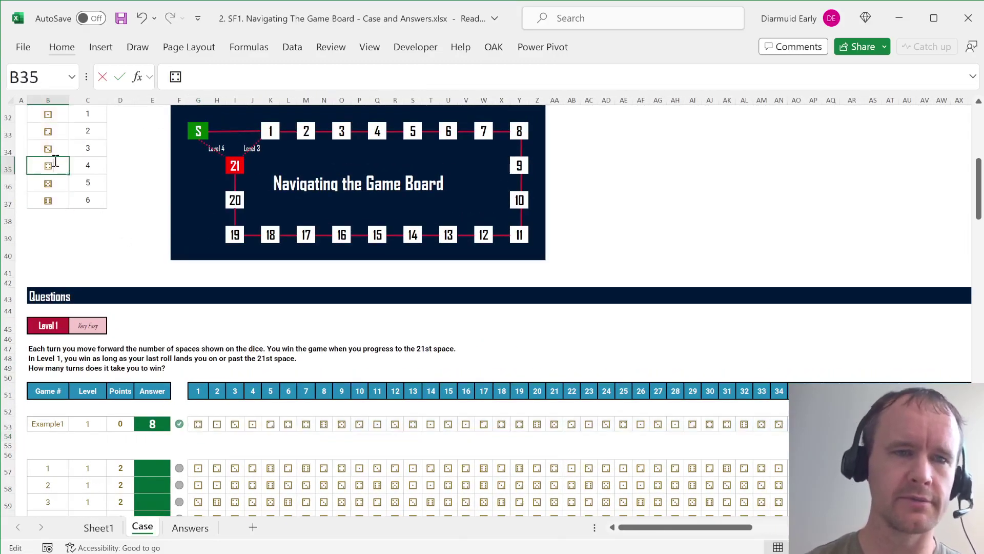
key(ctrl+Up)
Name the die symbols B32:B37 'dice' and their pip values C32:C37 'pips'
key(Up)
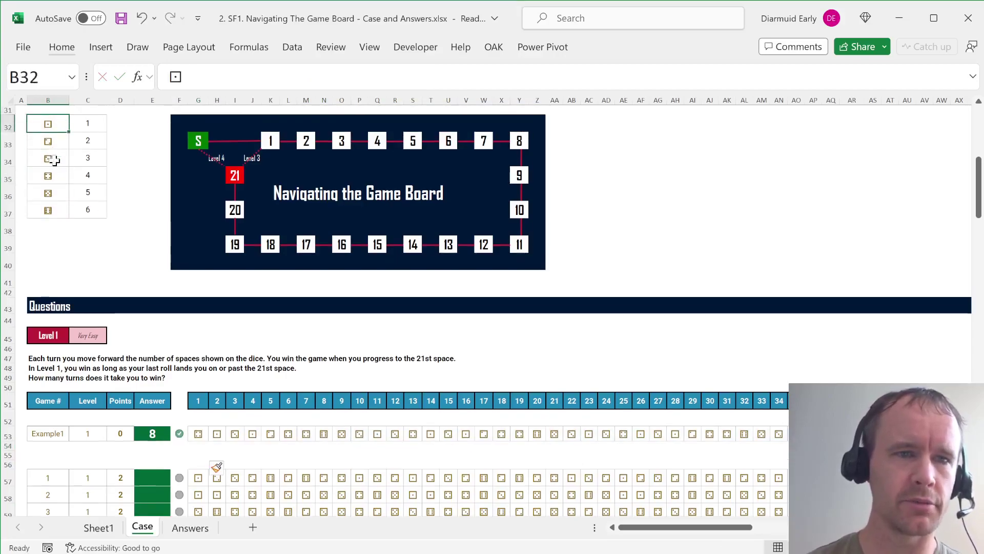
key(Down)
key(ctrl+shift+Down)
key(alt+F3)
text(dice)
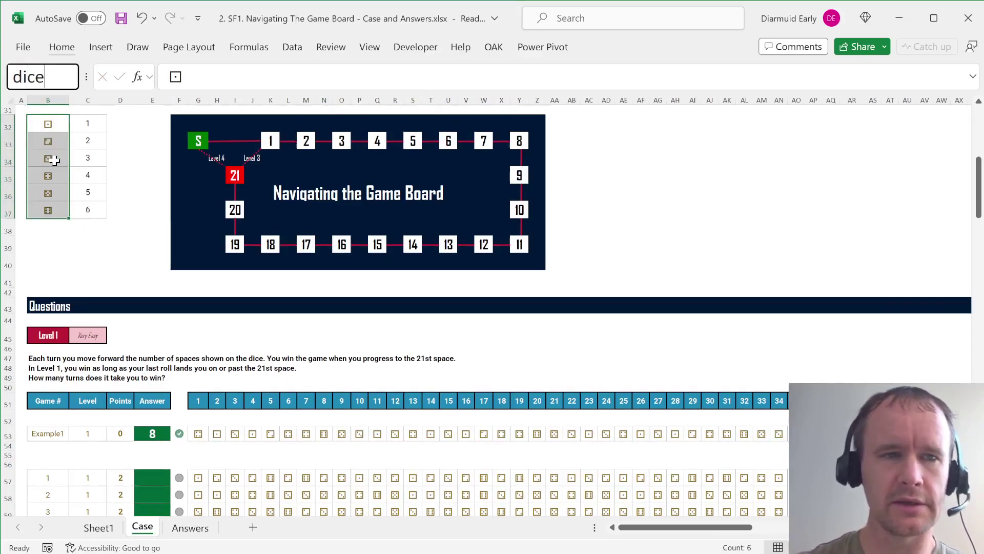
key(Return)
key(Right)
key(ctrl+shift+Down)
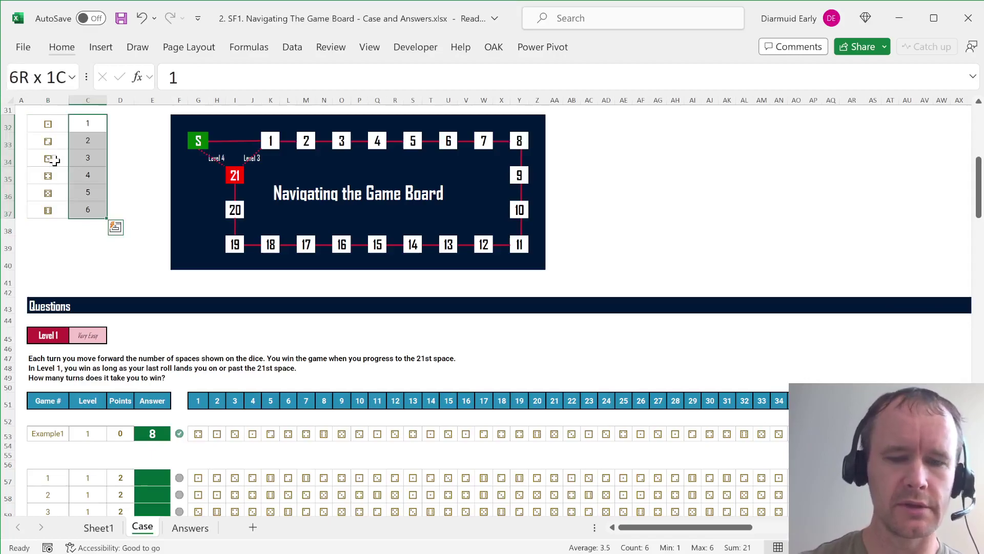
key(alt+F3)
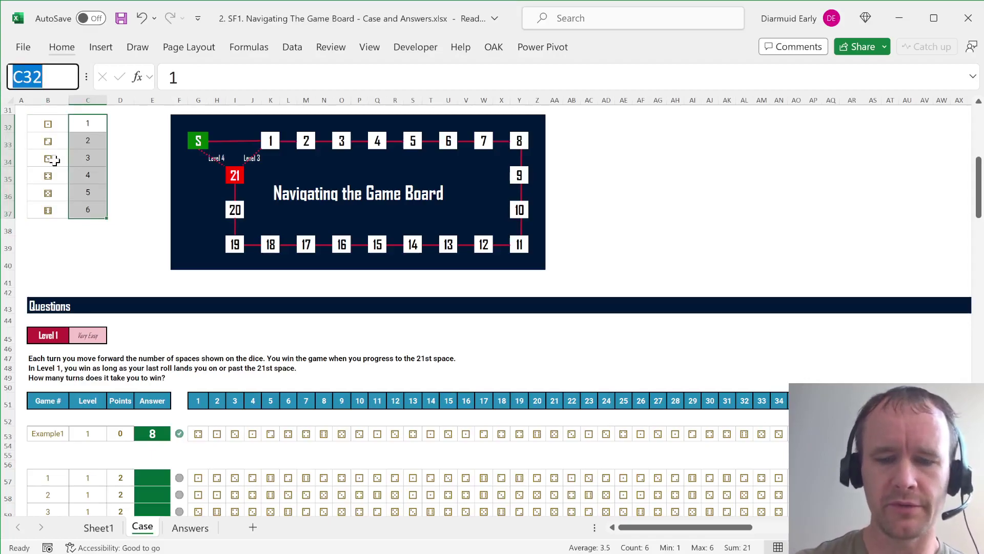
text(pips)
key(Return)
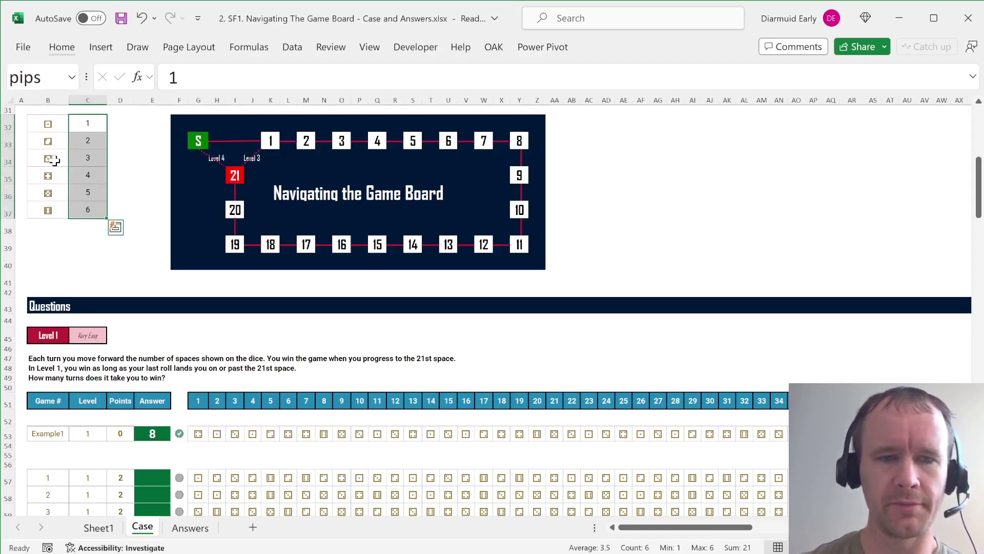
Enter =XLOOKUP(G53:BN53,dice,pips) in G54 to convert the rolls to pips
click(199, 446)
text(=xl)
key(Tab)
key(Up)
key(ctrl+shift+Right)
text(,dice,pips)
key(Return)
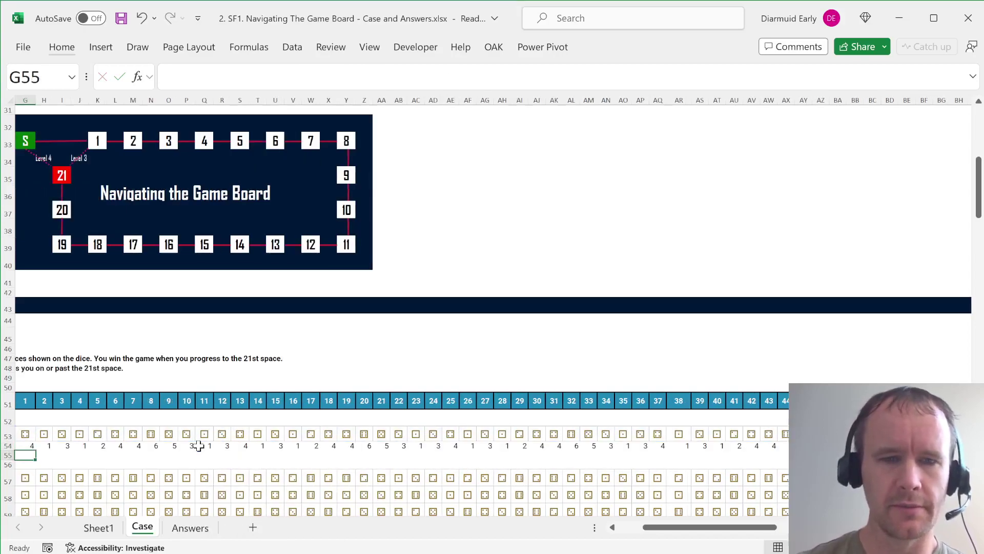
Check the converted pip values and the XLOOKUP formula along row 54
key(Up)
key(Left)
key(Left)
key(Left)
key(Left)
key(Left)
key(Left)
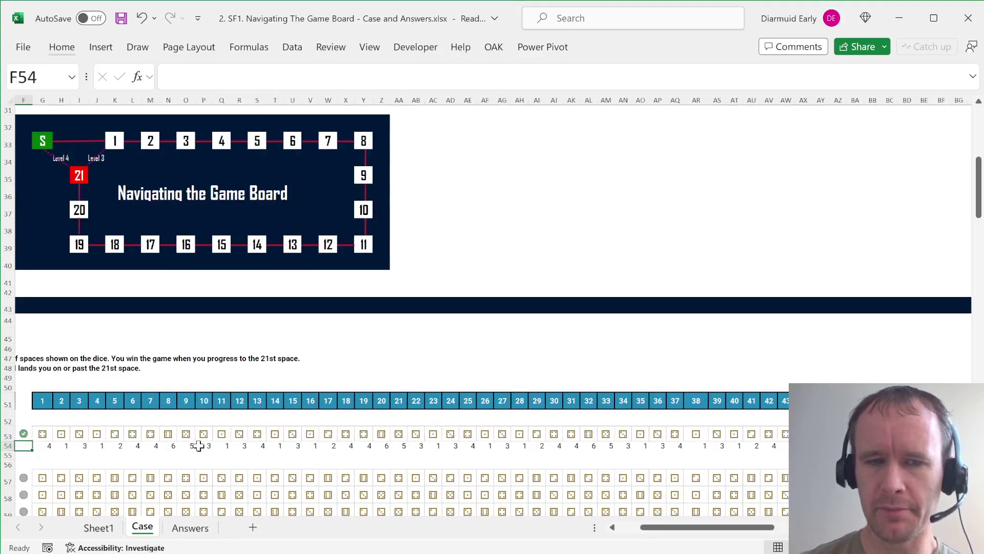
key(Right)
key(Right)
key(Right)
key(Right)
key(Right)
key(Right)
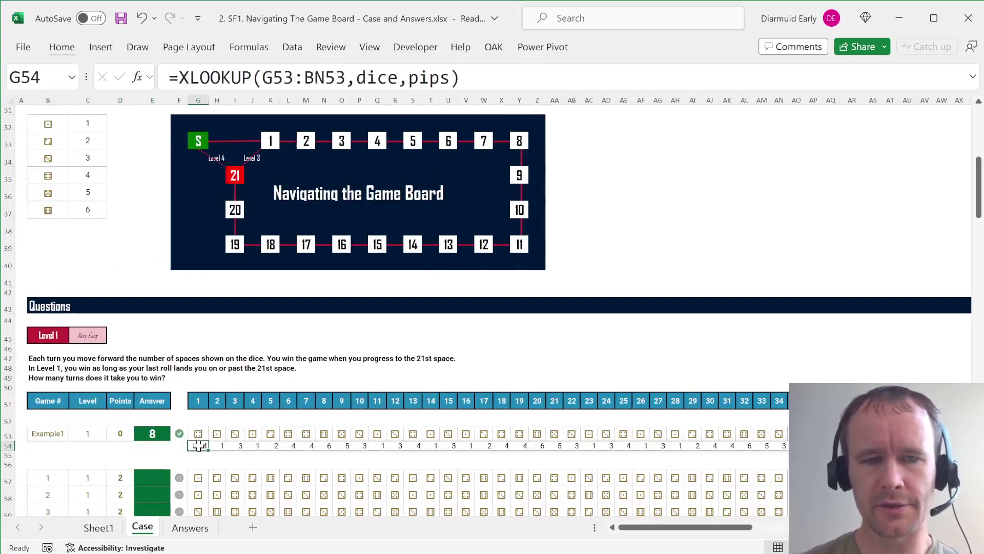
key(Down)
key(Left)
scroll(198, 445, up, 8)
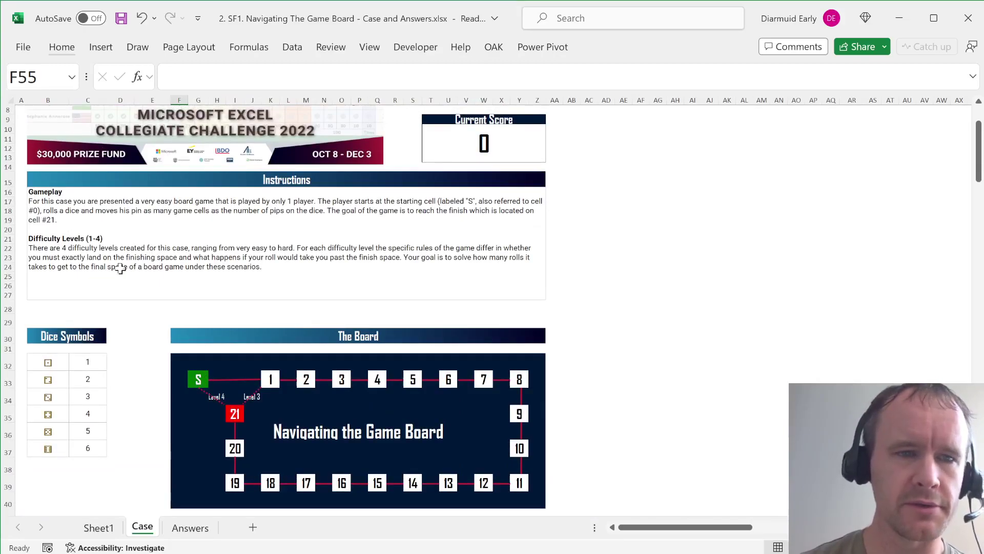
scroll(223, 336, down, 6)
Enter 0 in F55 and the running-total formula =F55+G54 in G55
scroll(222, 335, down, 4)
scroll(222, 333, up, 2)
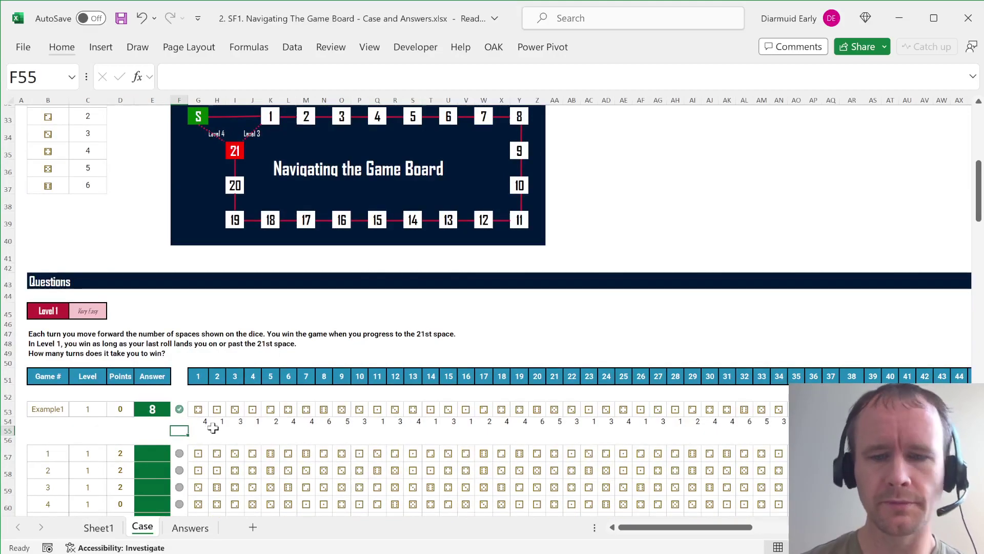
key(Tab)
text(=)
key(Left)
text(+)
key(Up)
key(shift+Tab)
Fill the running-total formula right across G55:BN55
key(Up)
key(Right)
key(ctrl+Right)
key(Down)
key(ctrl+shift+Left)
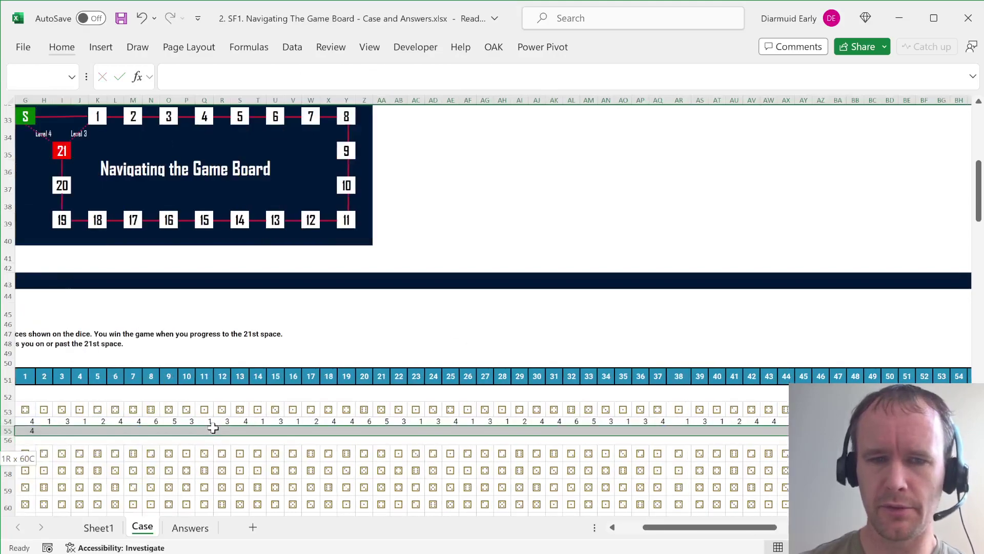
key(ctrl+r)
key(ctrl+Left)
key(Left)
key(Left)
key(Right)
key(Right)
key(Right)
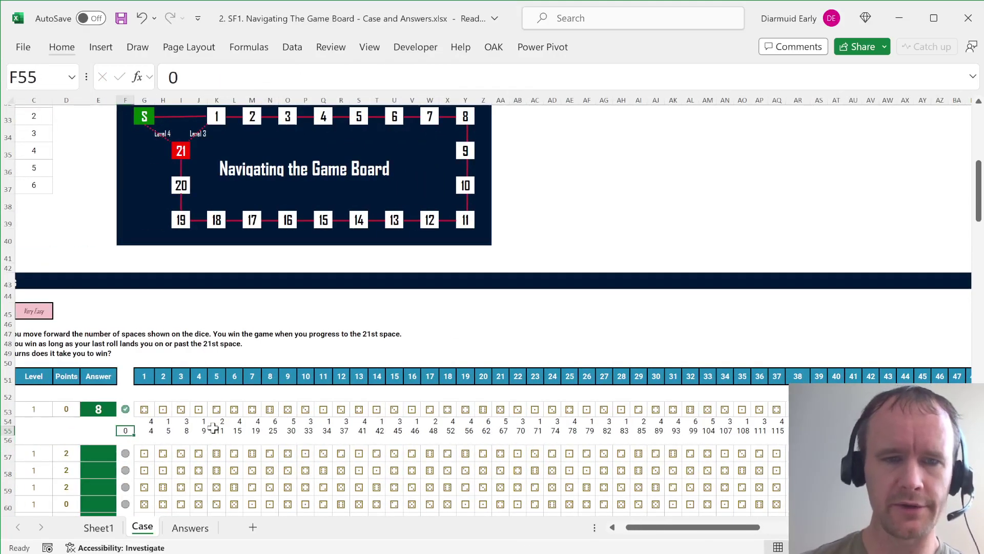
Inspect the formulas in N55 and N51 and the expected answer 8 in E53
click(271, 433)
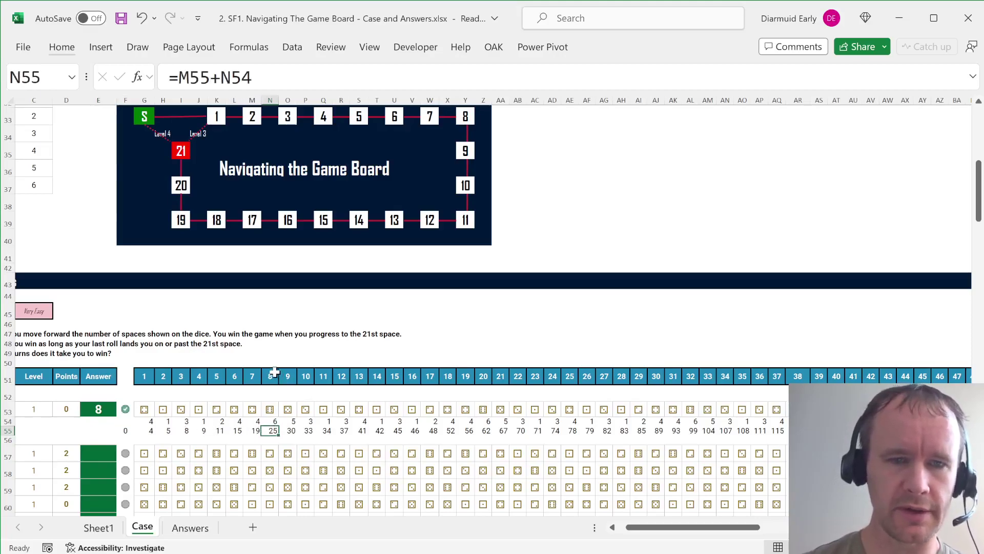
click(269, 376)
click(89, 411)
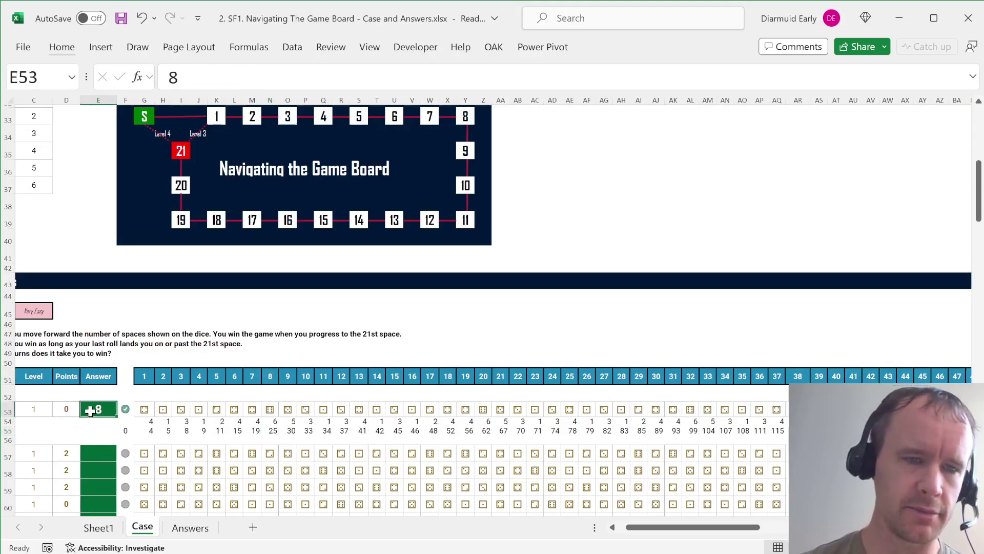
click(148, 431)
Clear the copied running totals in H55:BN55
key(Right)
key(ctrl+shift+Right)
key(Delete)
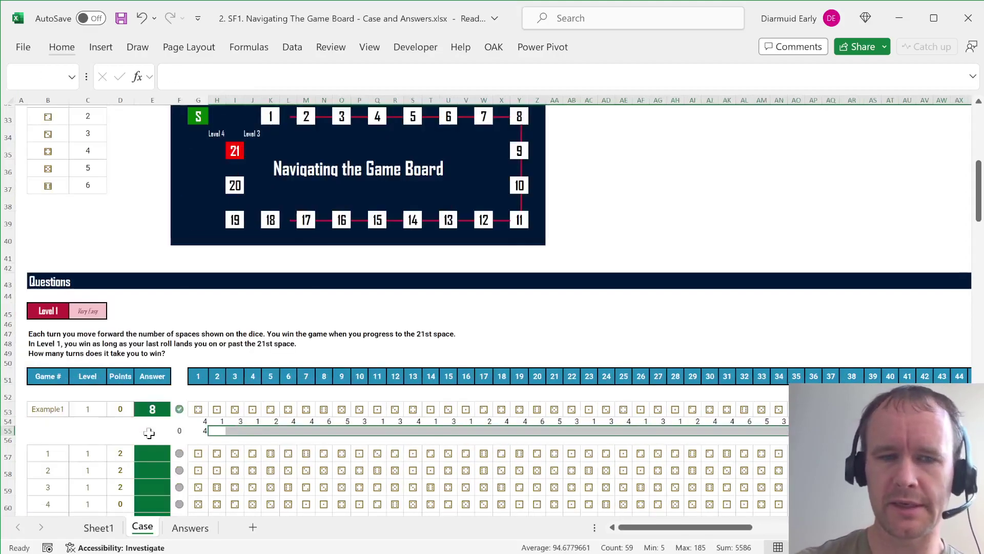
key(Left)
key(Left)
key(Right)
Enter =SCAN(F55,G54#,LAMBDA(a,v,a+v)) in G55
text(=sc)
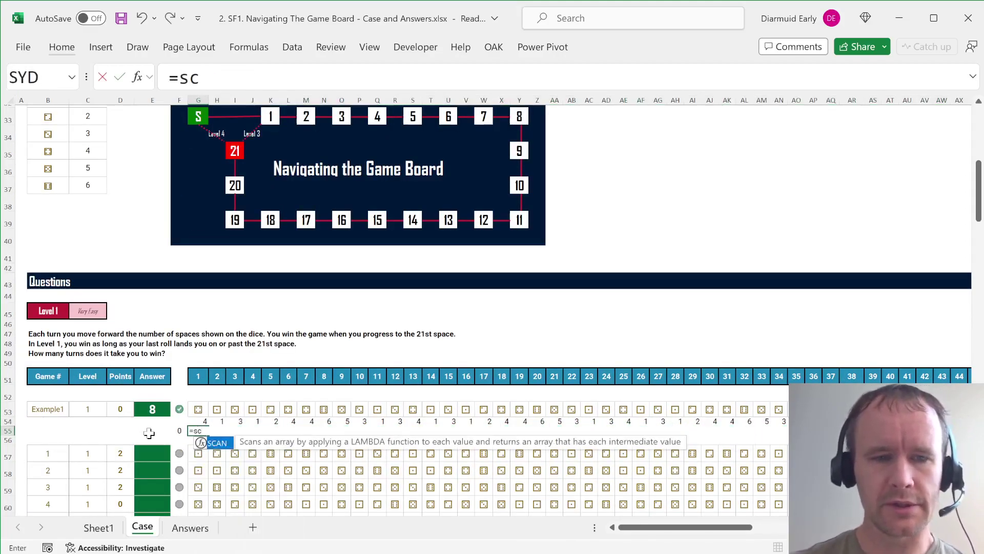
key(Tab)
key(Left)
text(,)
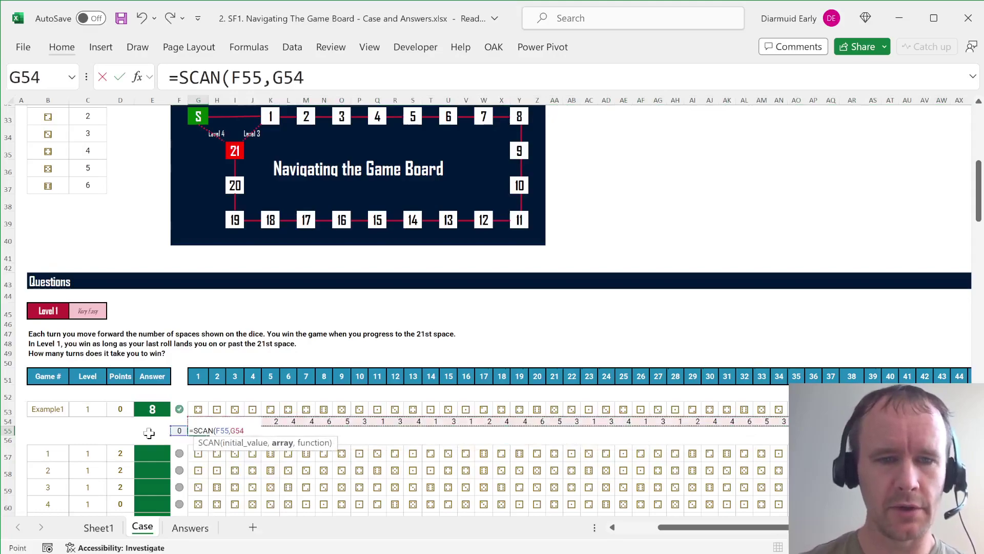
key(Up)
key(ctrl+shift+Right)
text(,lam)
key(Tab)
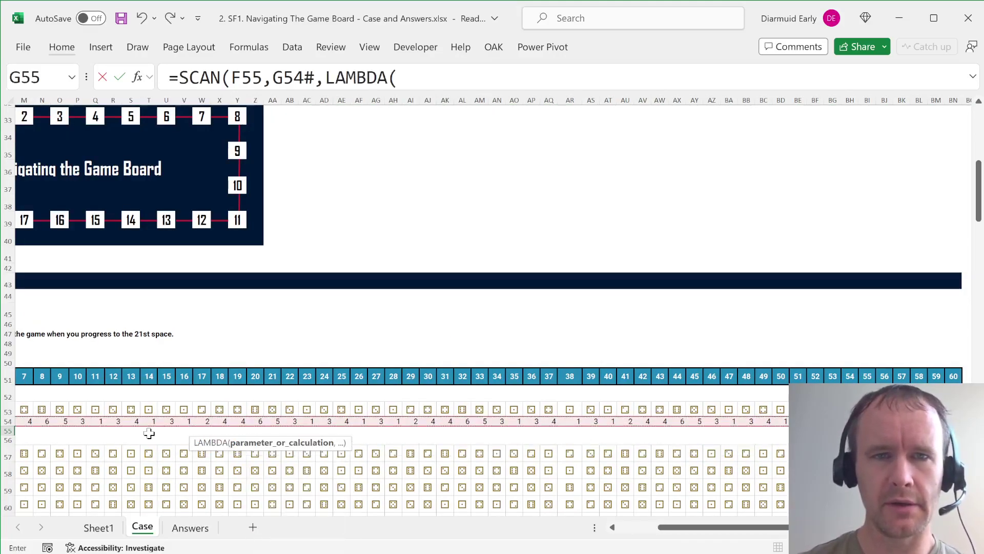
text(a,v,a+)
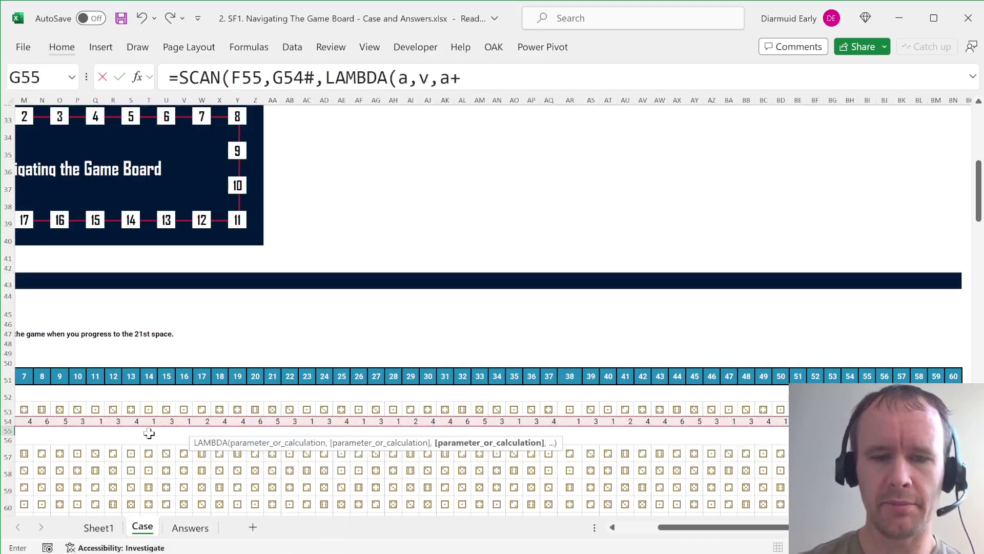
text(v))
key(Return)
Check the starting value in F55 and the spilled running totals along row 55
key(Up)
key(Left)
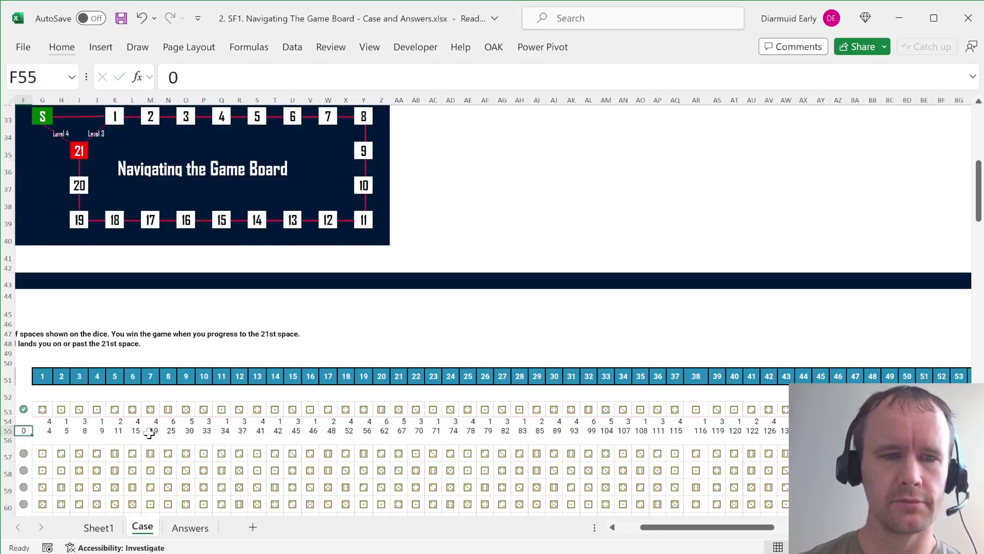
key(Up)
key(Down)
key(Right)
key(Right)
key(Right)
key(Right)
key(Right)
key(Right)
key(Right)
key(Right)
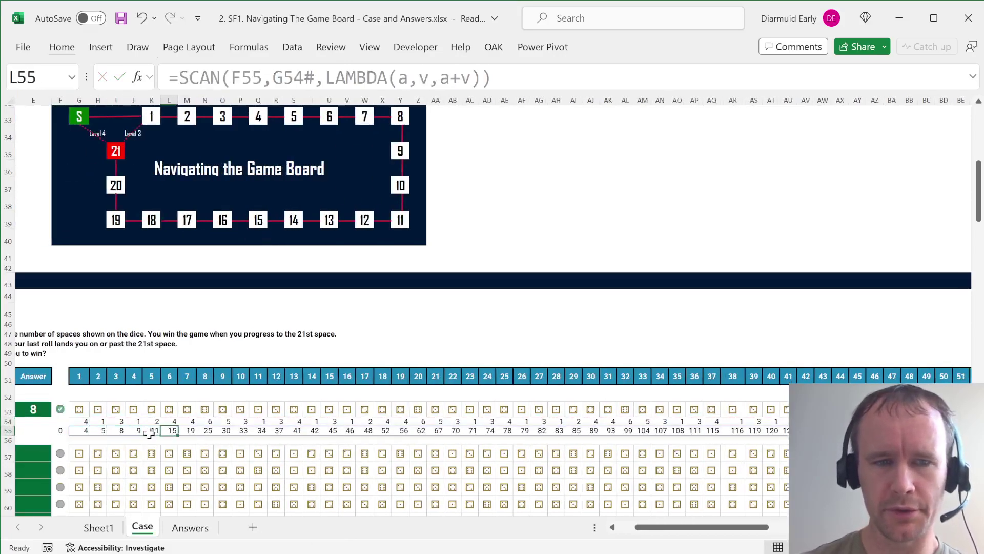
key(Home)
key(Right)
key(Right)
key(Right)
key(Right)
key(Right)
key(Right)
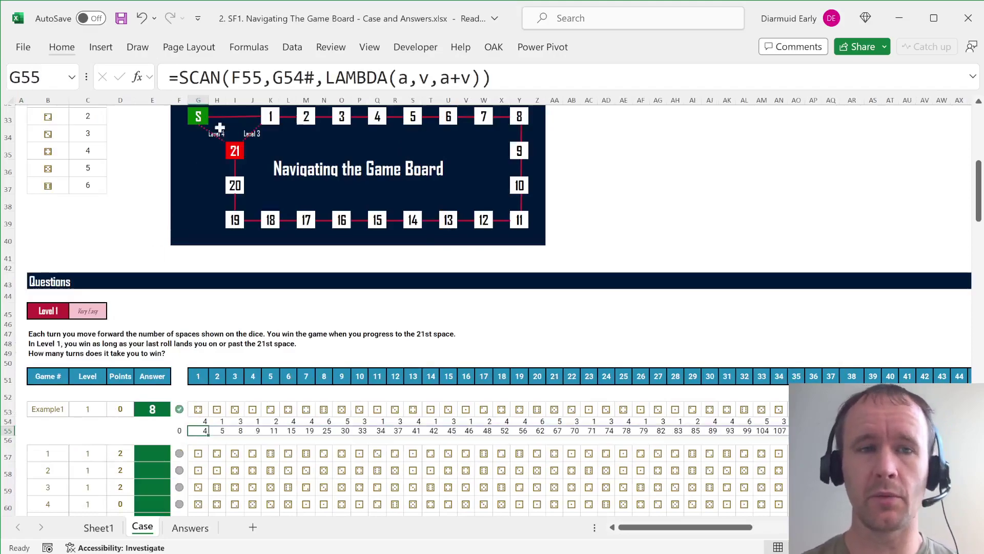
Wrap the SCAN in XMATCH with lookup value 21 and preview the SCAN results
click(177, 77)
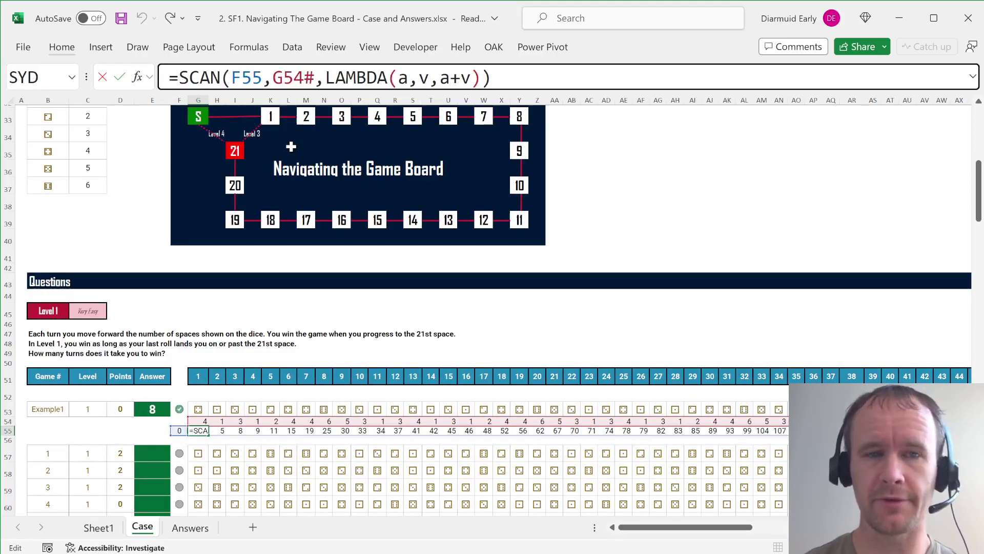
text(x)
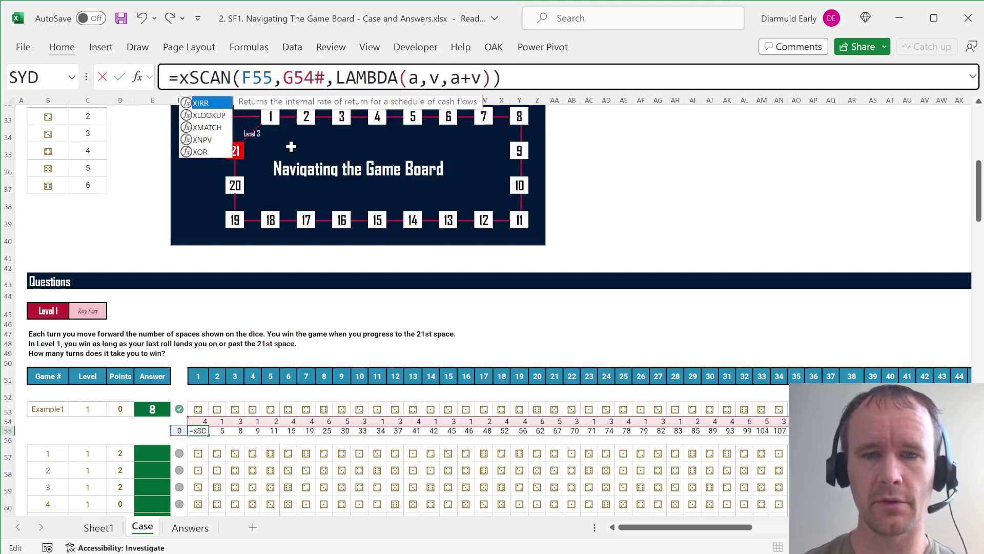
text(m)
key(Tab)
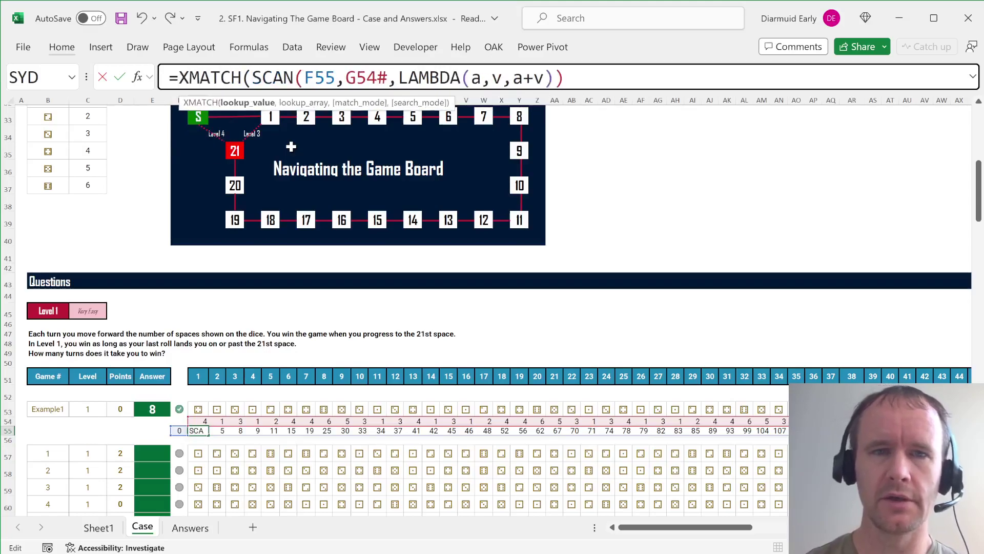
text(,)
key(BackSpace)
click(252, 77)
text(21,)
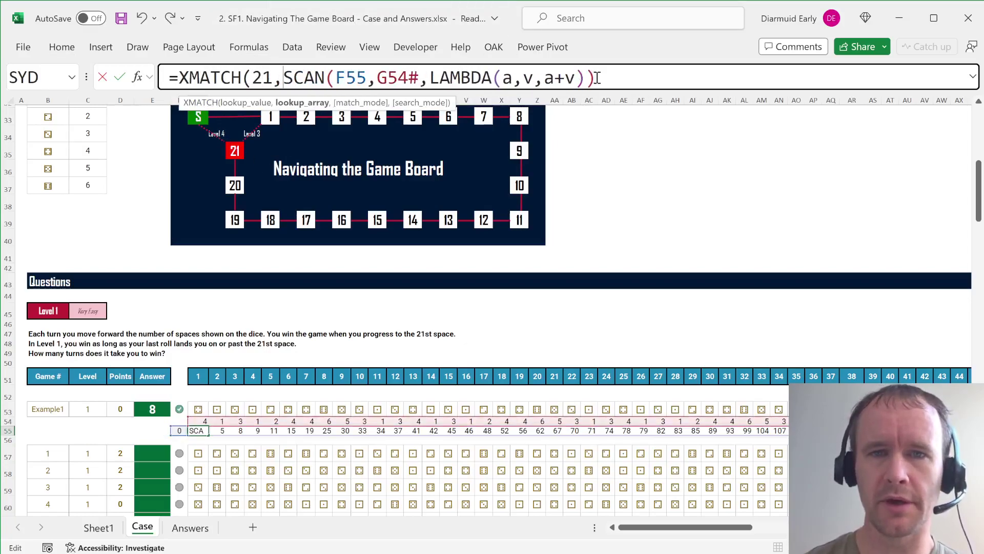
drag(597, 78, 284, 77)
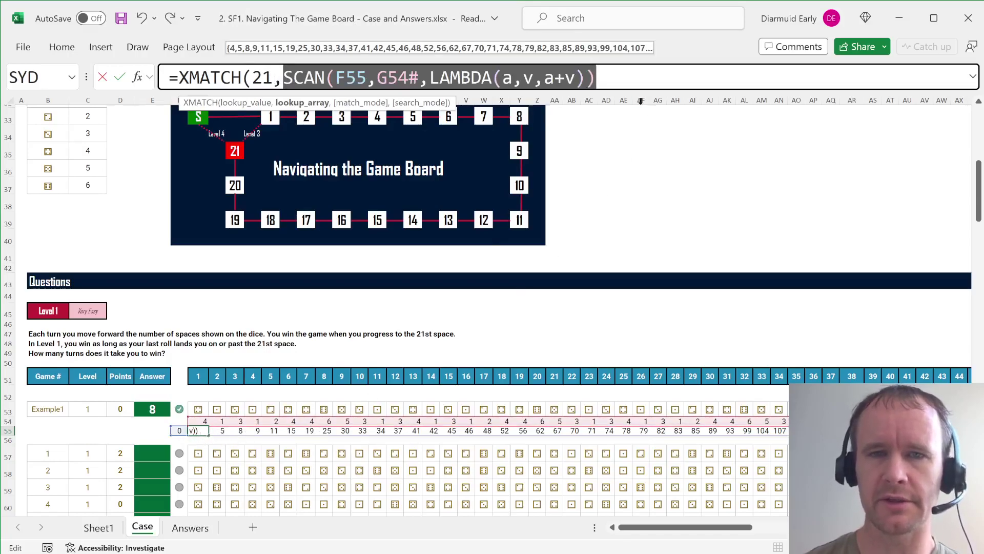
click(621, 82)
Add match mode 1 to the XMATCH and commit it, returning 8 turns
text(,)
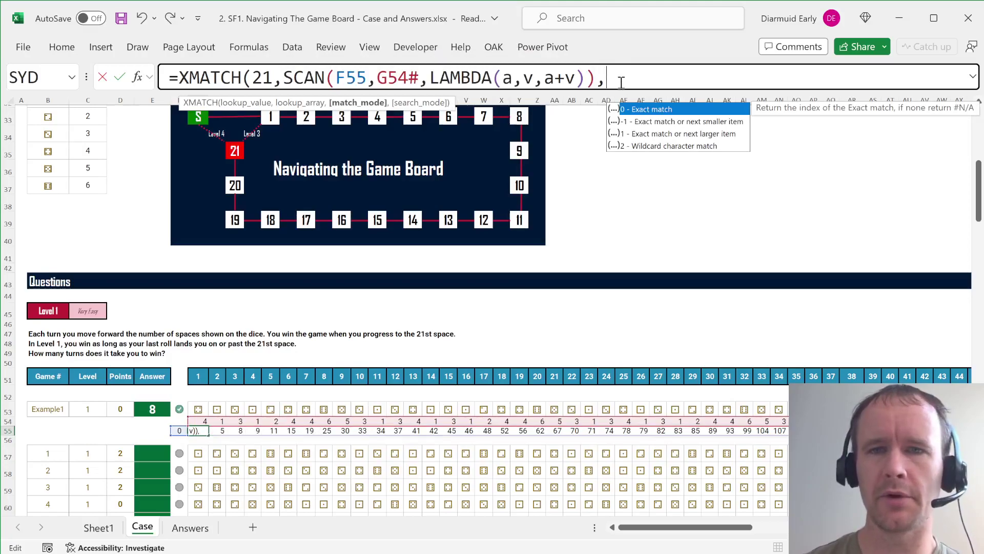
key(Down)
key(Down)
key(Tab)
text())
key(Return)
key(Up)
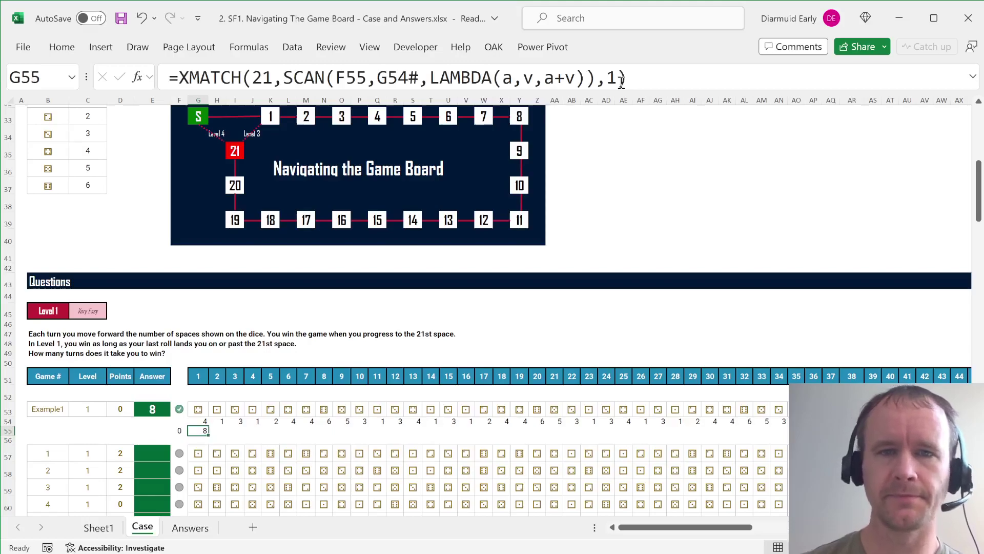
key(Up)
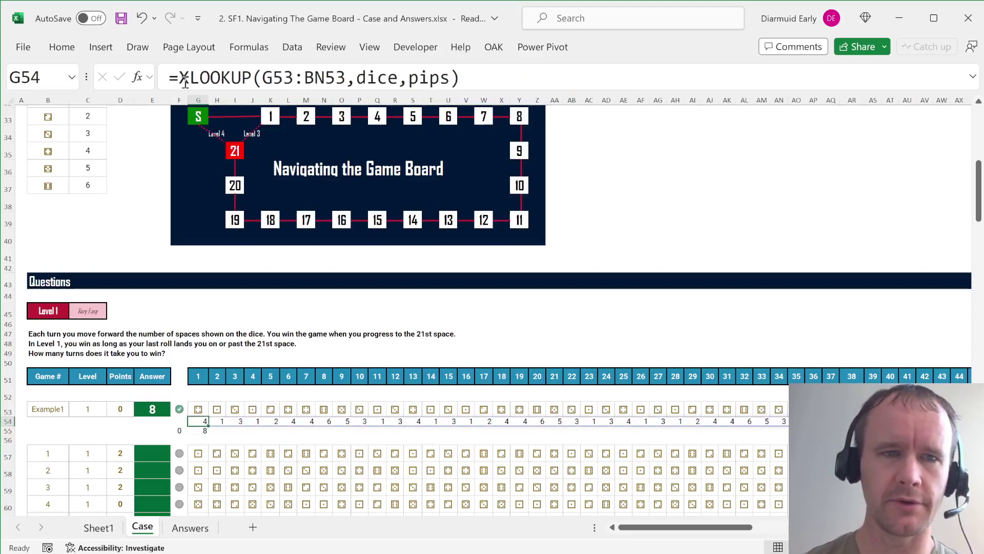
Replace the G54# reference in G55's XMATCH formula with the copied XLOOKUP, making it self-contained
drag(186, 83, 543, 74)
key(ctrl+c)
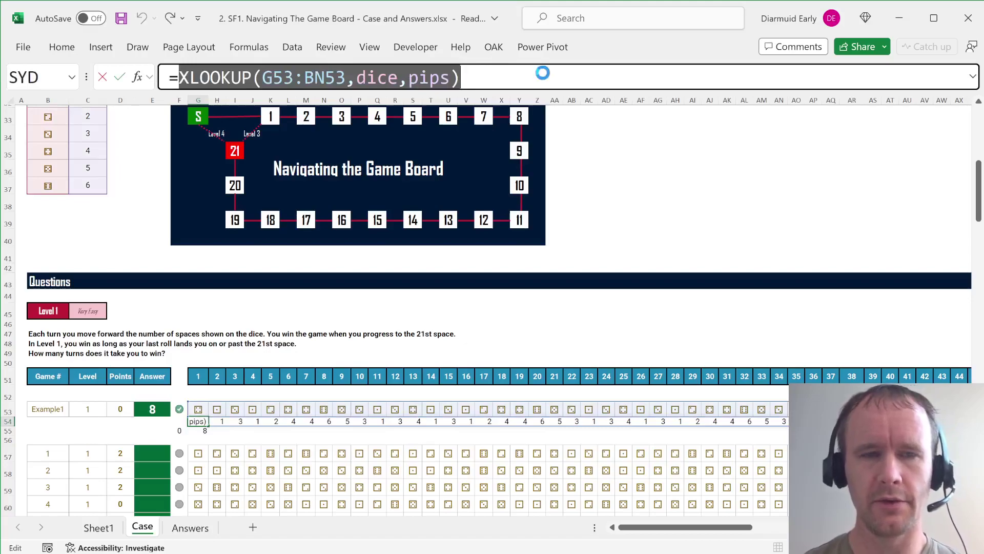
key(Escape)
key(Down)
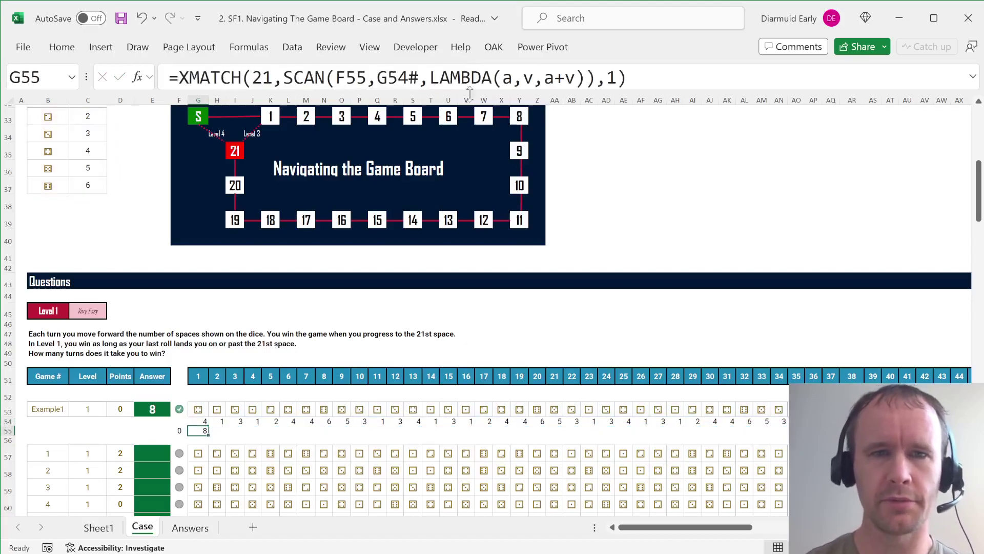
click(391, 76)
double_click(391, 77)
key(ctrl+v)
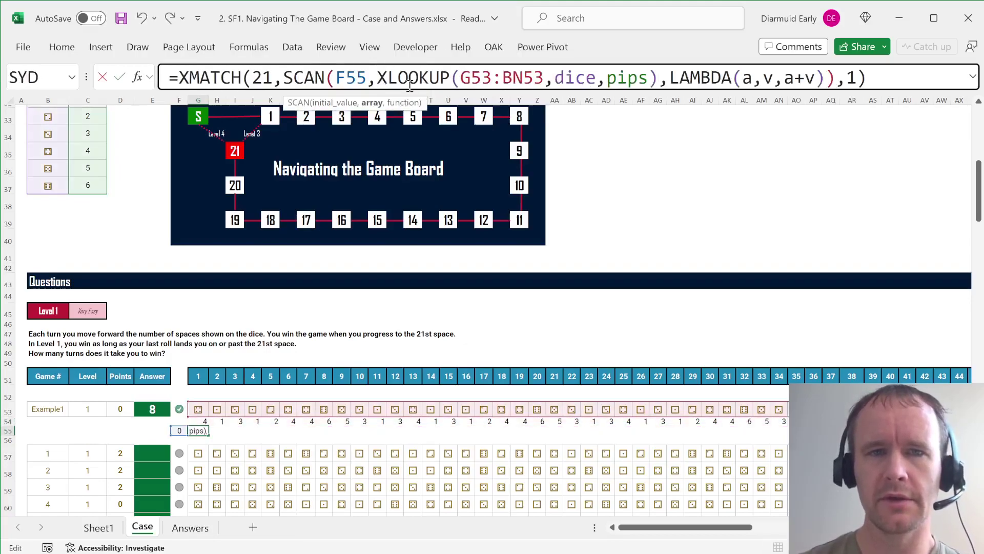
key(Return)
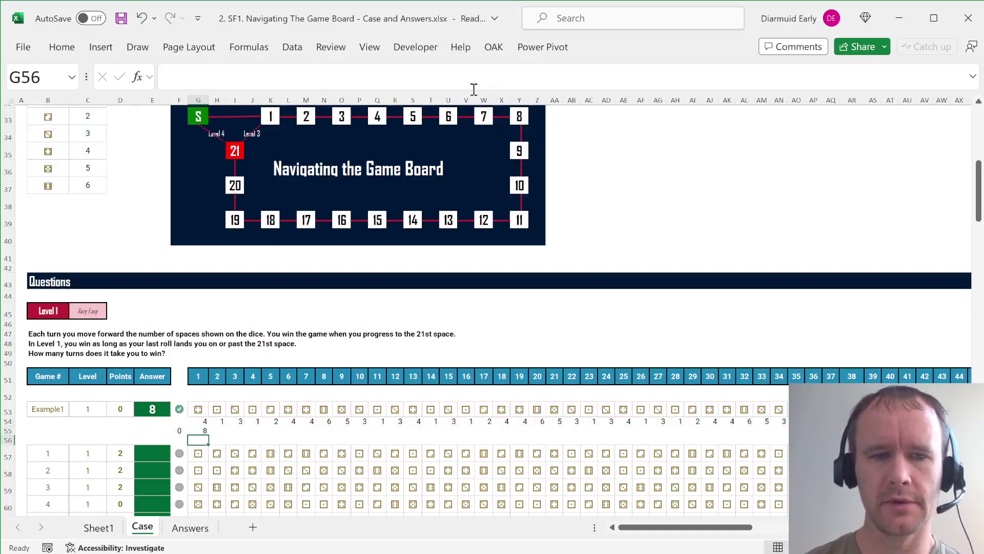
key(Up)
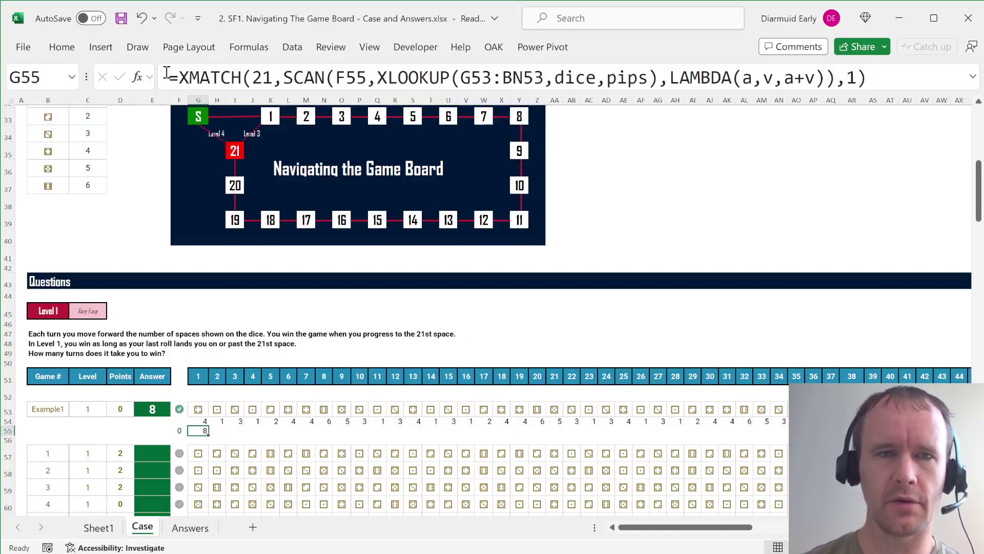
Move the XMATCH formula from G55 into answer cell E53, replacing the value 8
drag(167, 72, 868, 77)
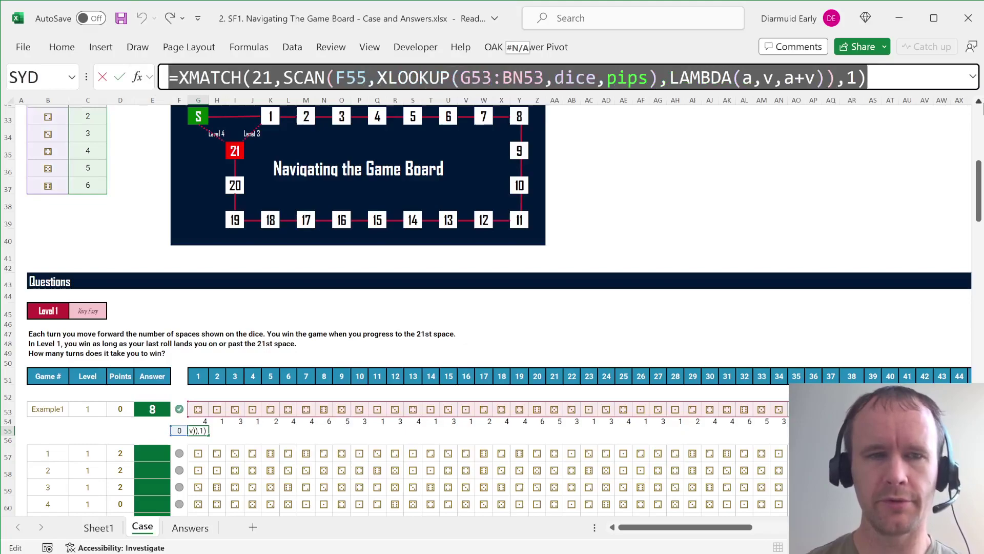
key(ctrl+x)
key(Return)
key(Left)
key(Left)
key(Up)
key(Up)
key(Up)
click(213, 78)
key(ctrl+a)
key(ctrl+v)
key(Return)
Delete helper rows 54 and 55, then undo the deletion
key(Right)
key(shift+Down)
key(shift+space)
key(alt)
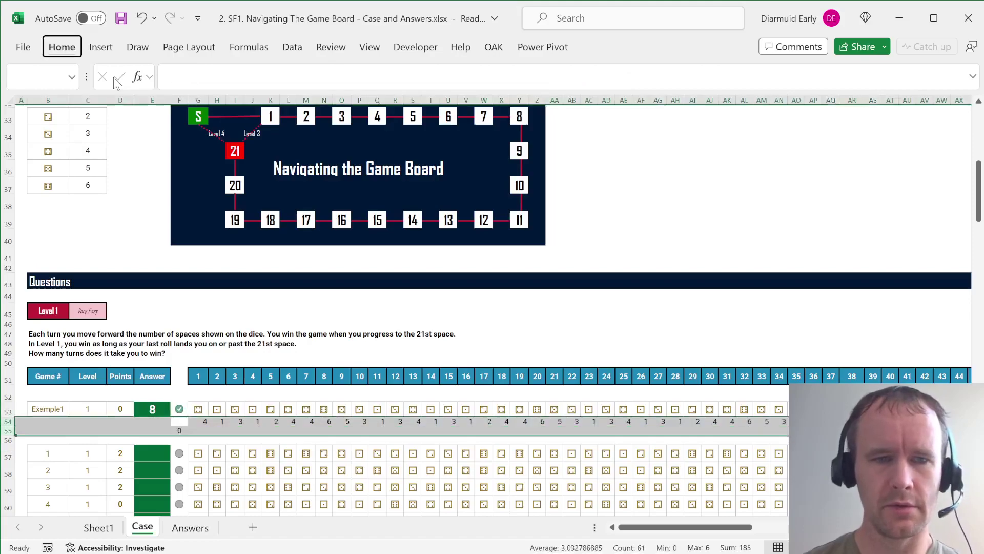
key(h)
key(d)
key(r)
key(Left)
key(Up)
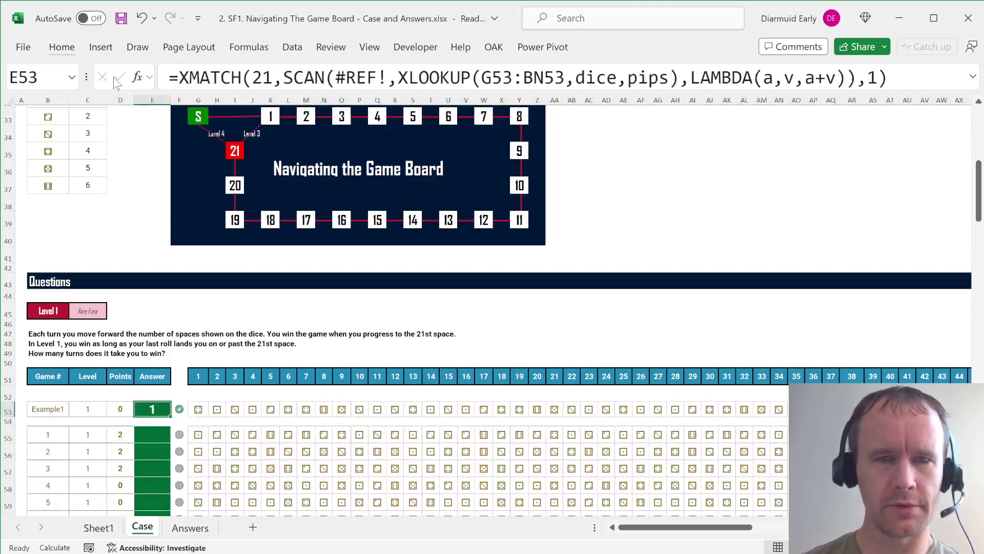
key(ctrl+z)
key(Left)
key(Up)
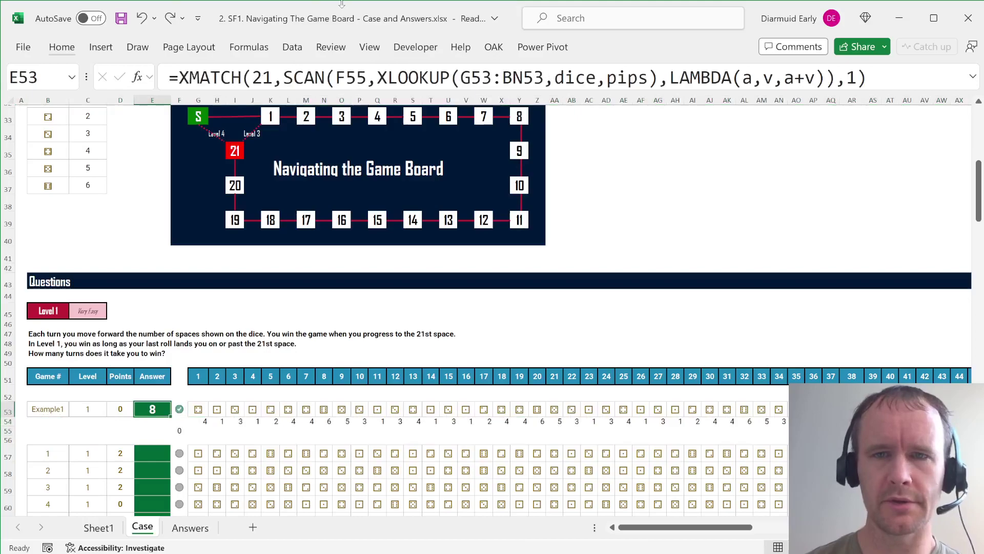
Change E53's F55 starting reference to 0, then remove the helper rows below it
click(482, 81)
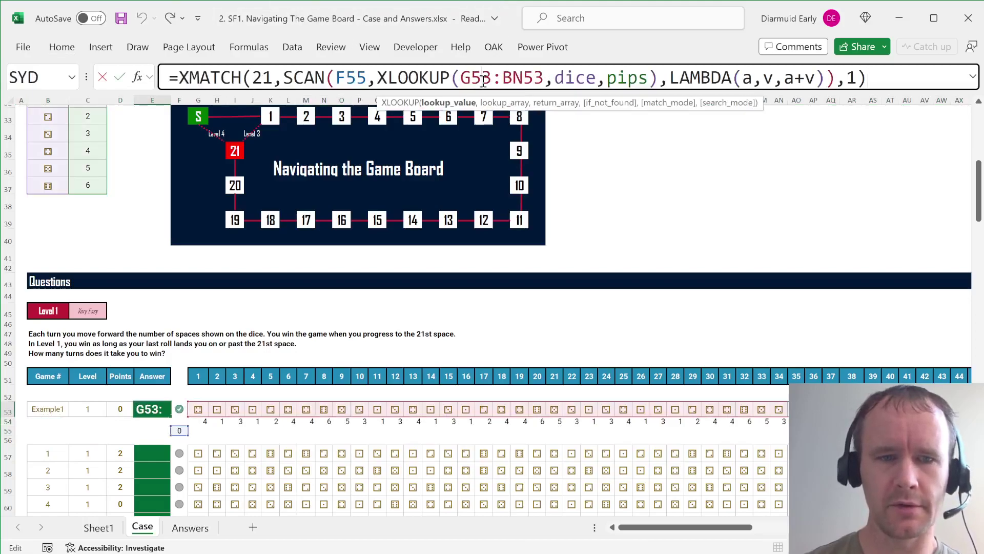
double_click(359, 78)
text(0)
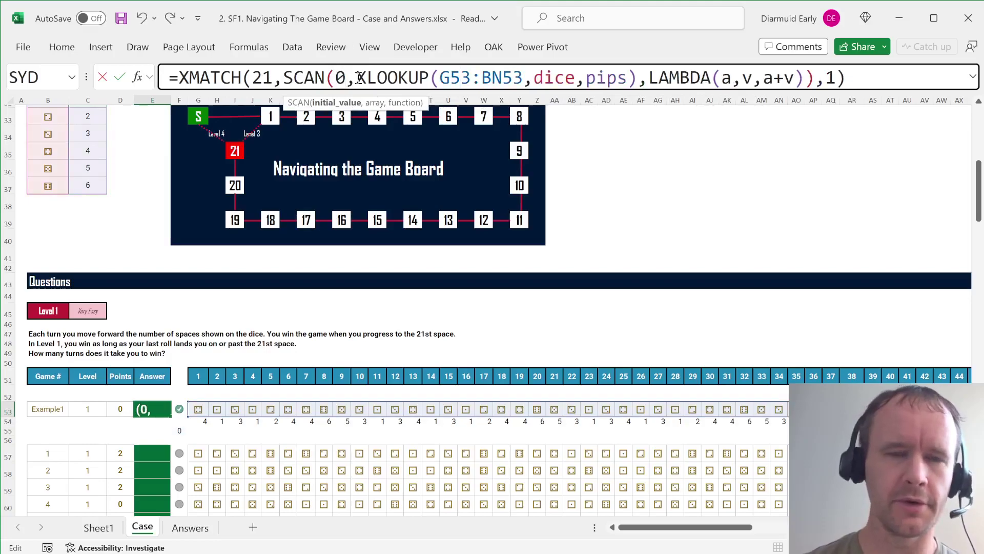
key(Return)
key(shift+Down)
key(shift+space)
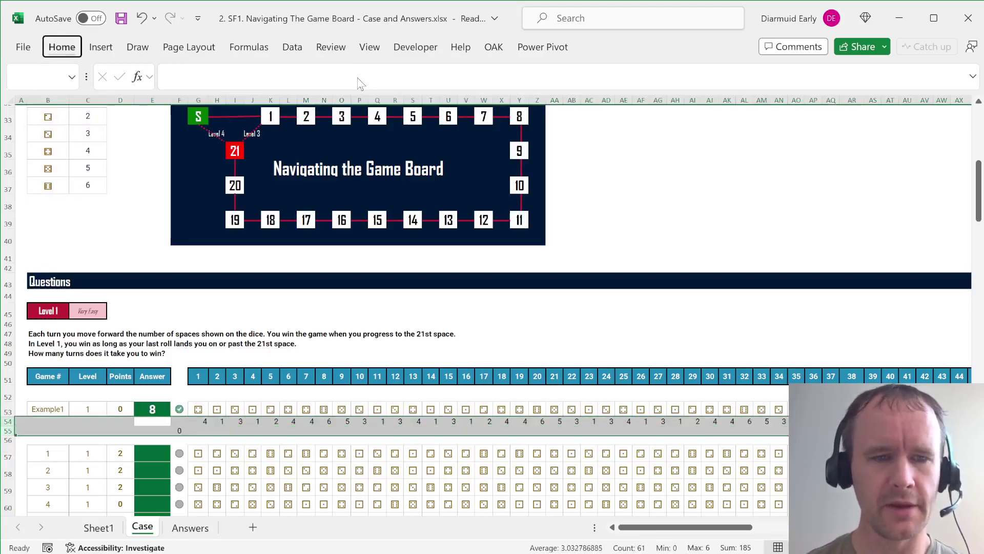
key(ctrl+minus)
Copy E53's formula into the answers for Level 1 games 1–20 (E55:E74)
key(ctrl+c)
key(Down)
key(Down)
key(ctrl+v)
key(Left)
key(ctrl+Down)
key(Right)
key(ctrl+shift+Up)
key(Return)
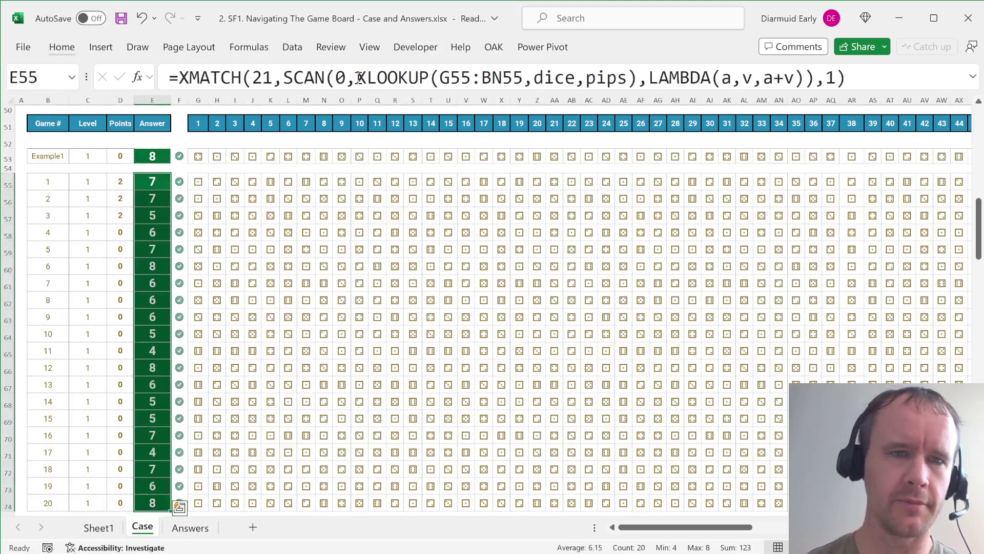
Copy the last Level 1 formula into game 21's answer cell E89
scroll(256, 313, down, 7)
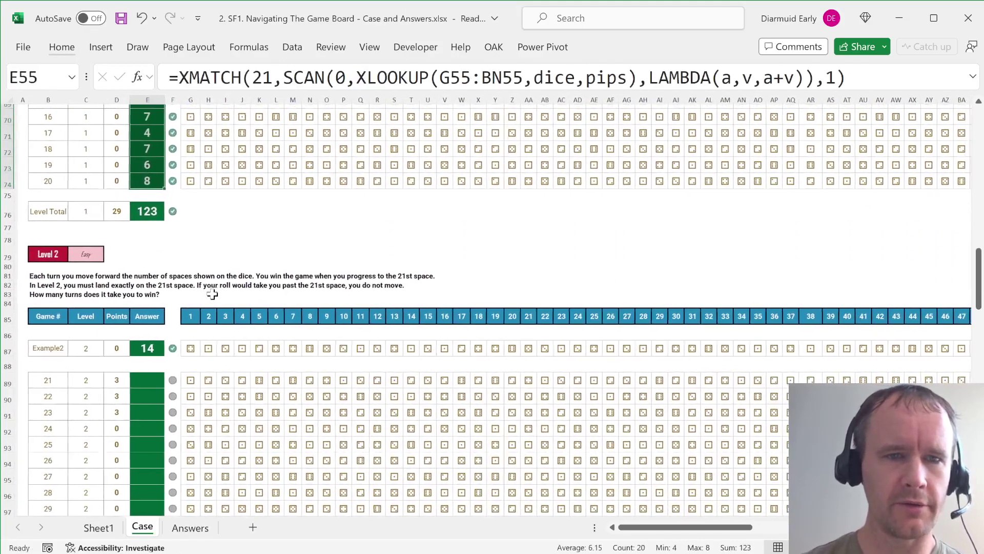
key(ctrl+Down)
key(ctrl+c)
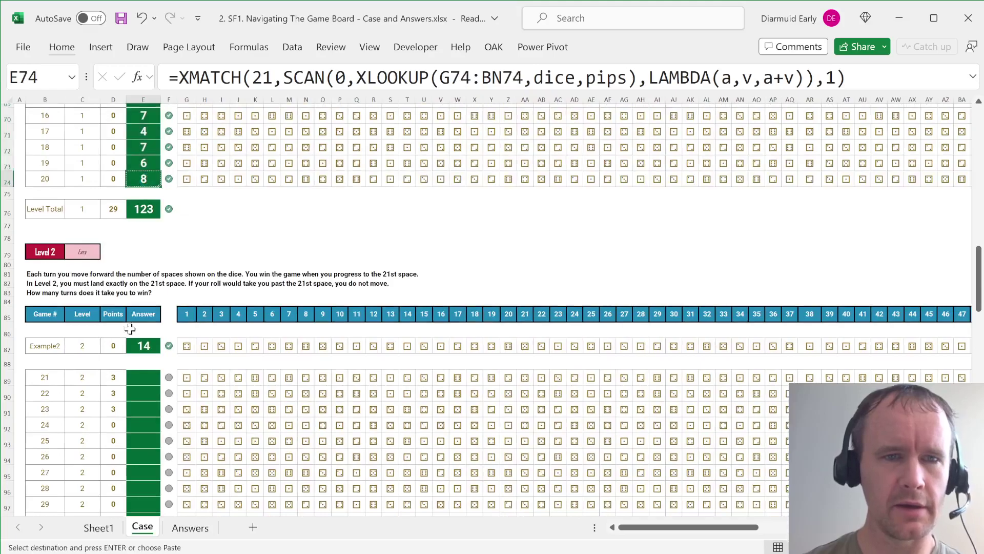
click(146, 379)
key(ctrl+v)
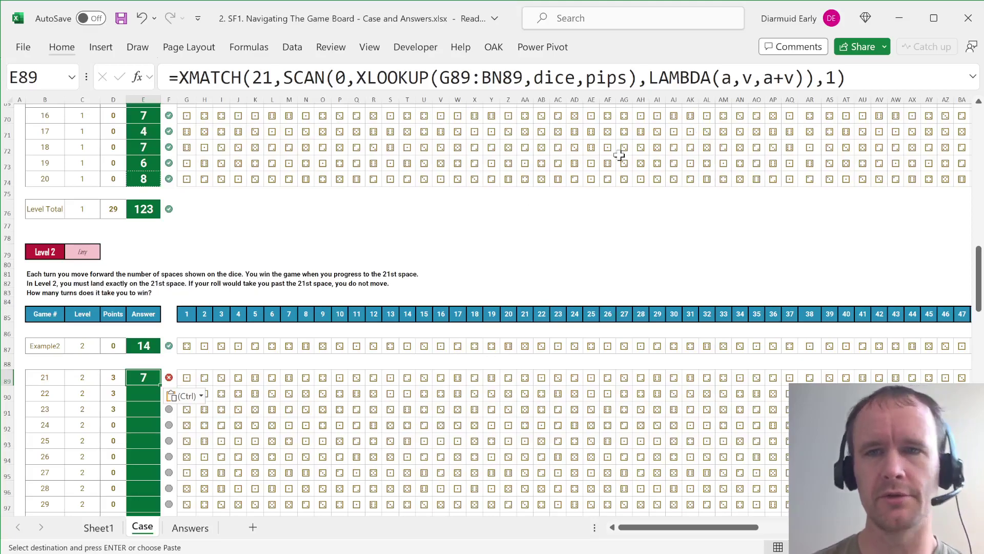
Replace a+v in game 21's formula with IF(a+v>21,a,a+v)
click(766, 78)
key(shift+Right)
key(shift+Right)
key(shift+Right)
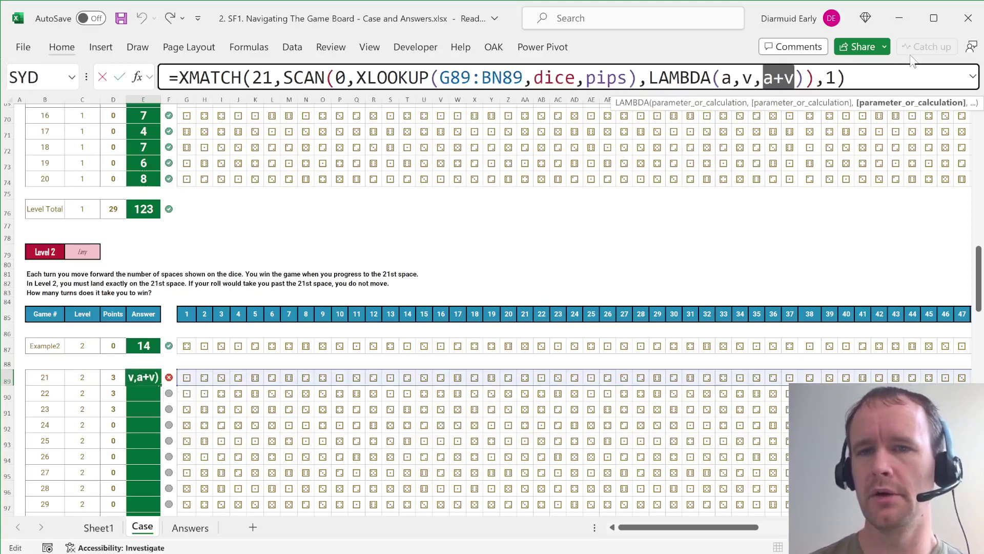
click(767, 78)
shift+click(795, 78)
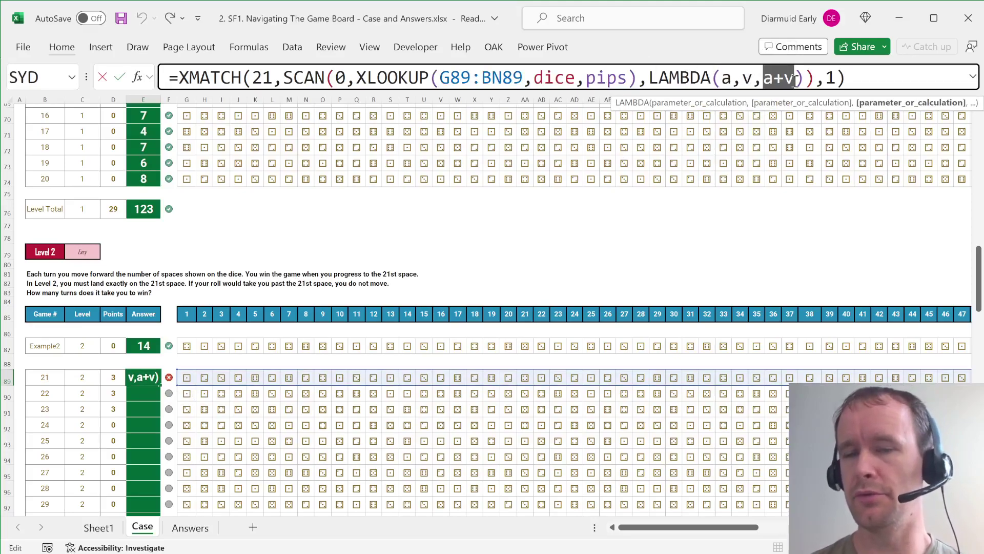
text(i)
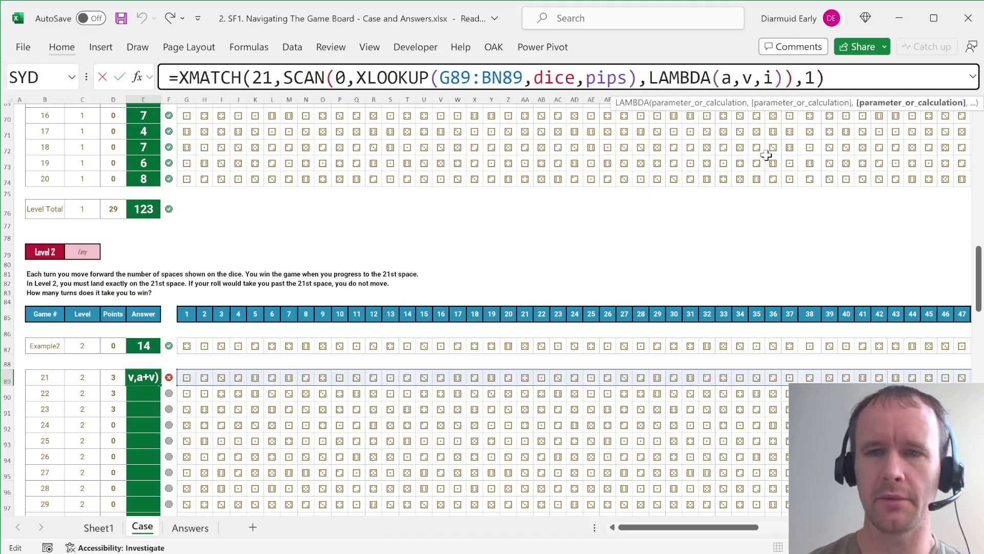
text(f)
key(Tab)
text(a+v)
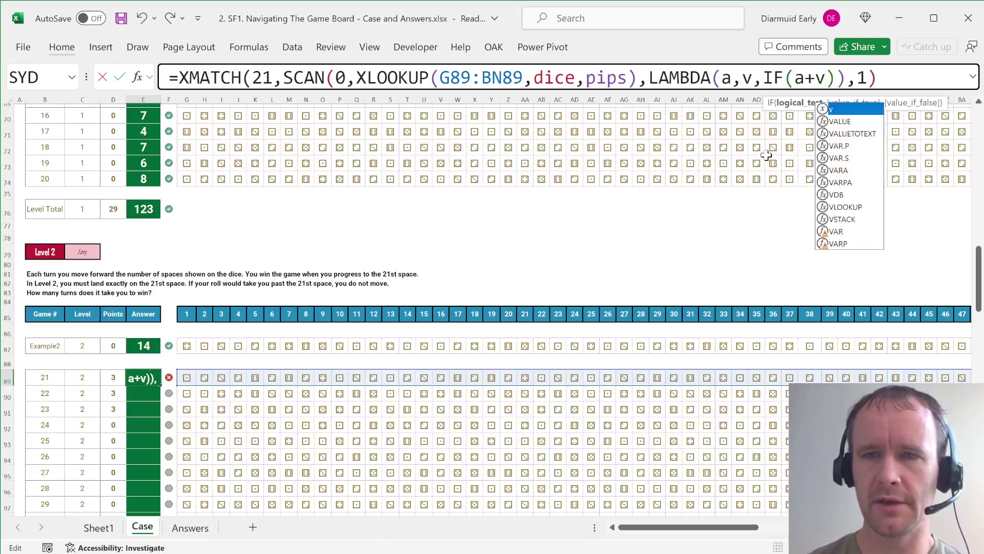
text(>20)
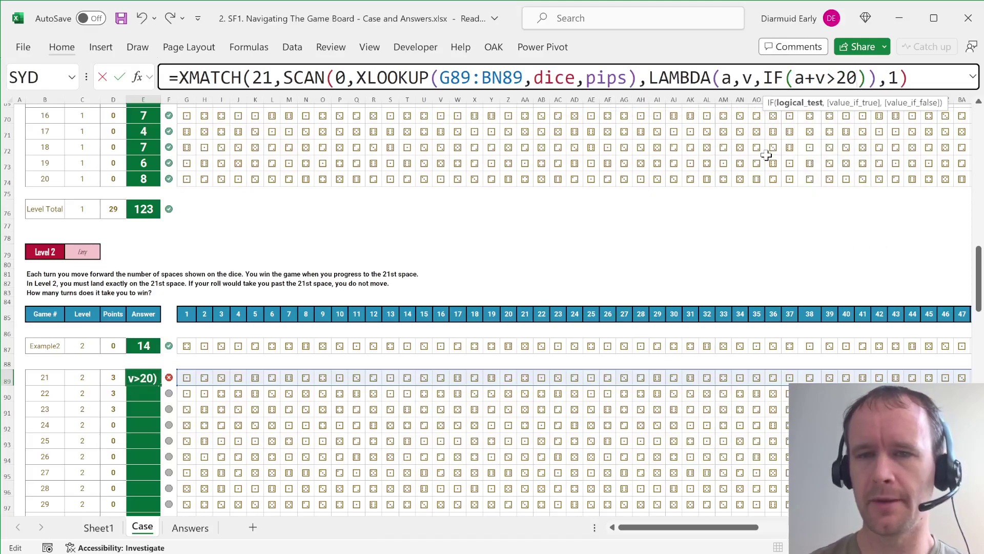
key(BackSpace)
text(1,)
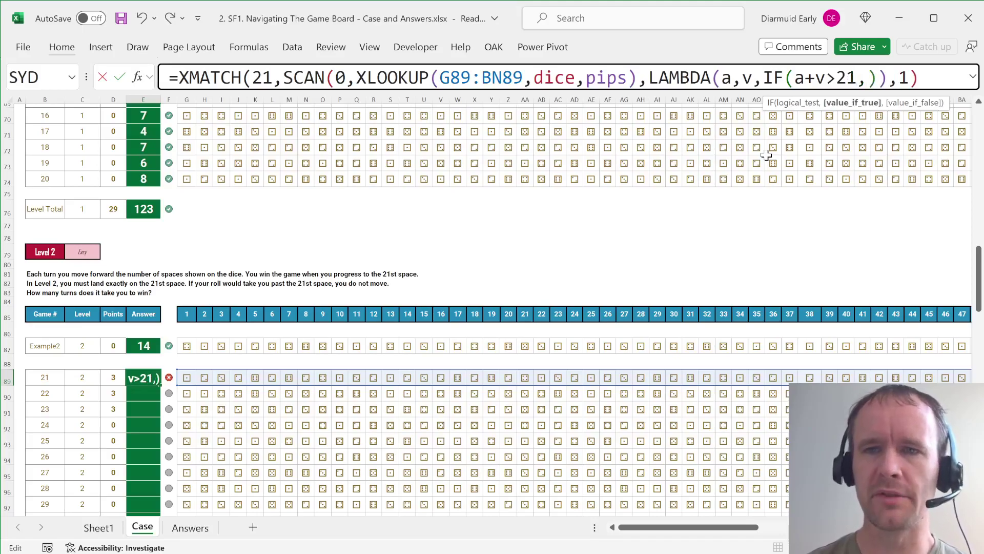
text(a)
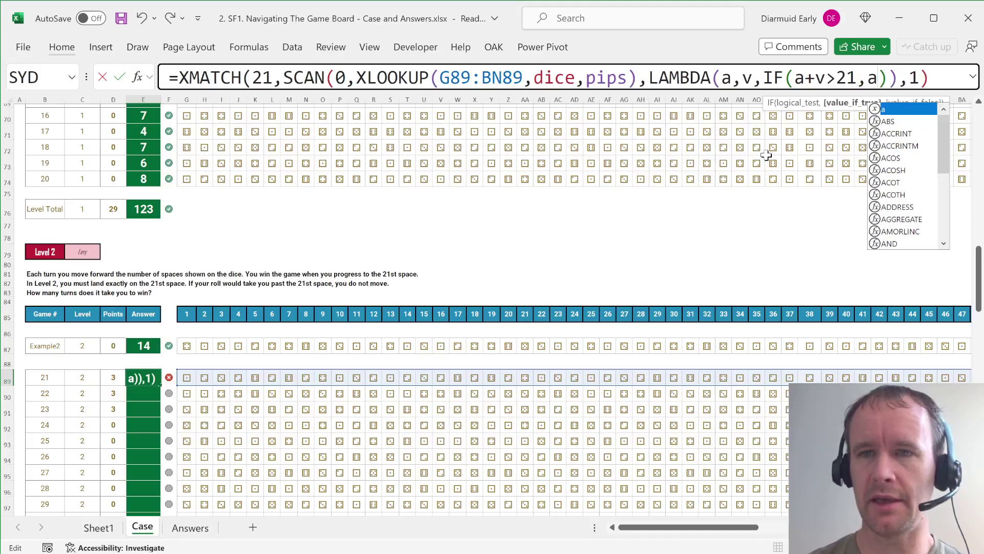
text(,a+v)
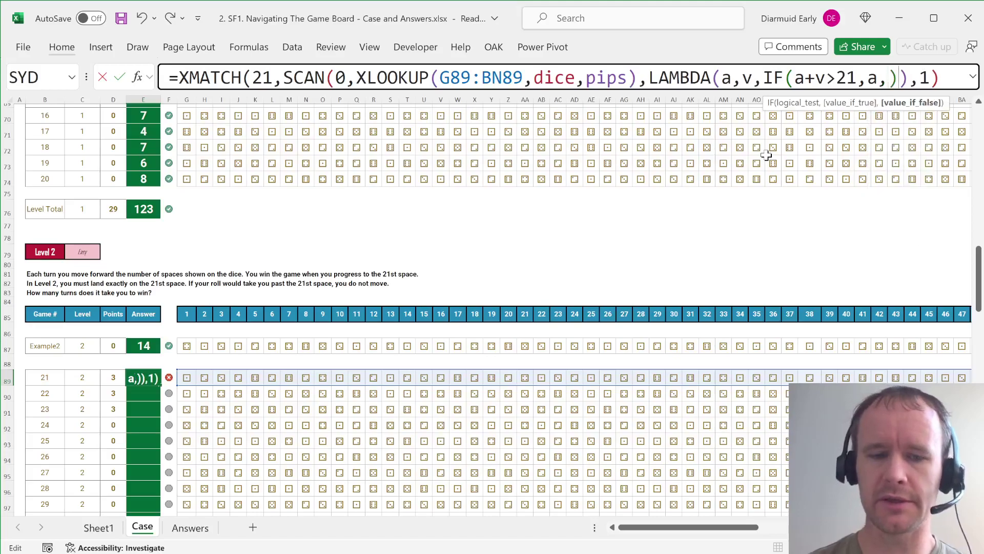
key(Return)
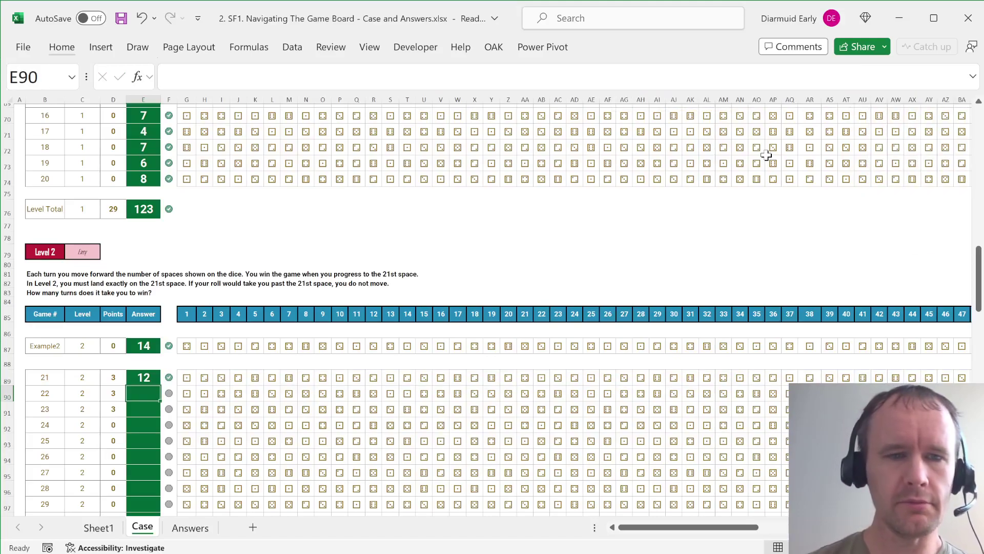
Fill the Level 2 formula down E89:E108 for games 21–40, then copy it
key(Up)
key(ctrl+shift+Down)
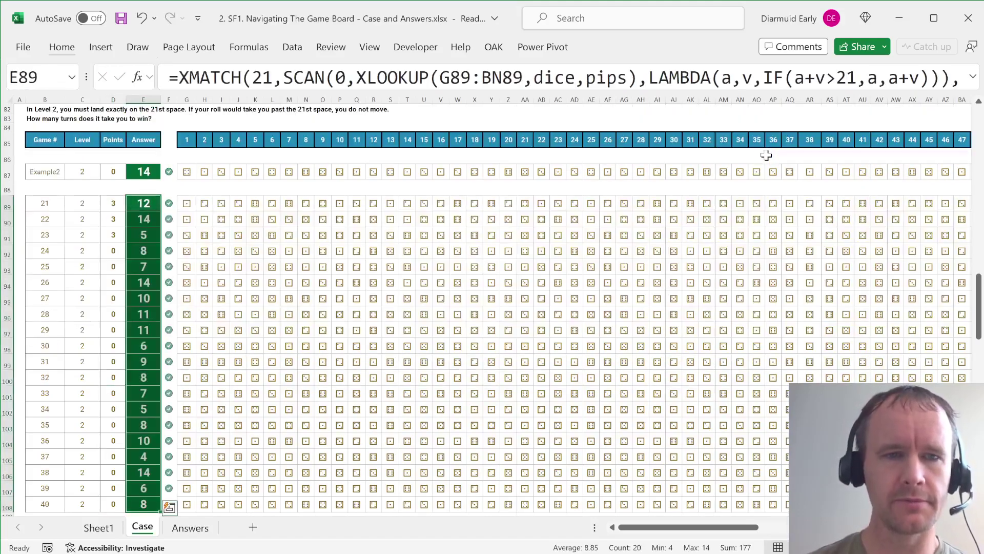
key(ctrl+d)
key(ctrl+shift+Up)
key(ctrl+c)
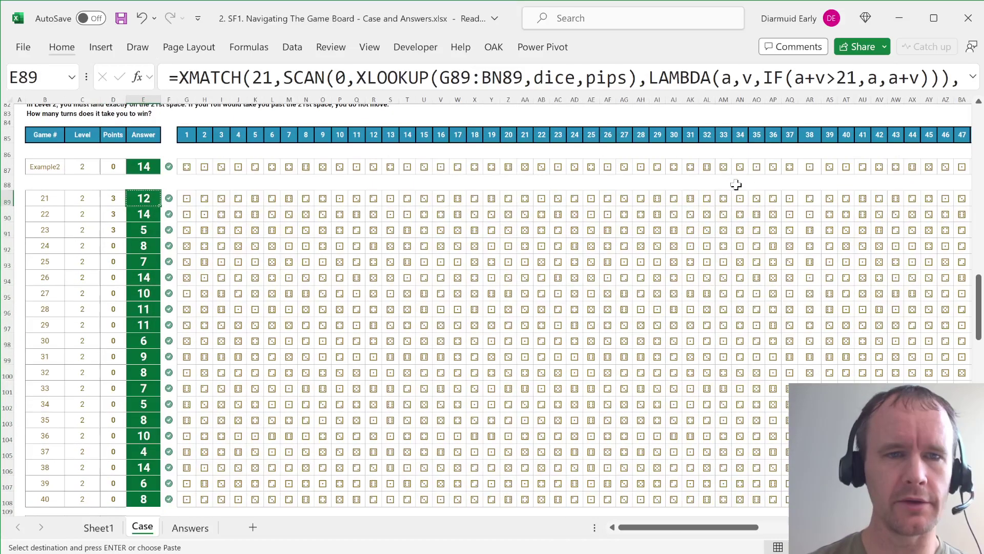
Paste the Level 2 formula into E124 for game 41, then scroll up to recheck the rules
scroll(387, 330, down, 7)
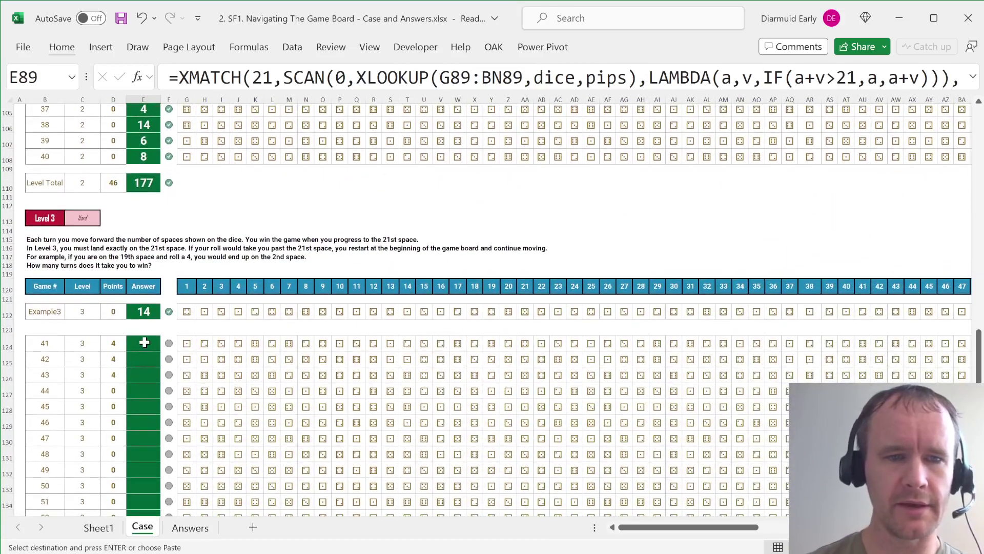
click(144, 342)
key(ctrl+v)
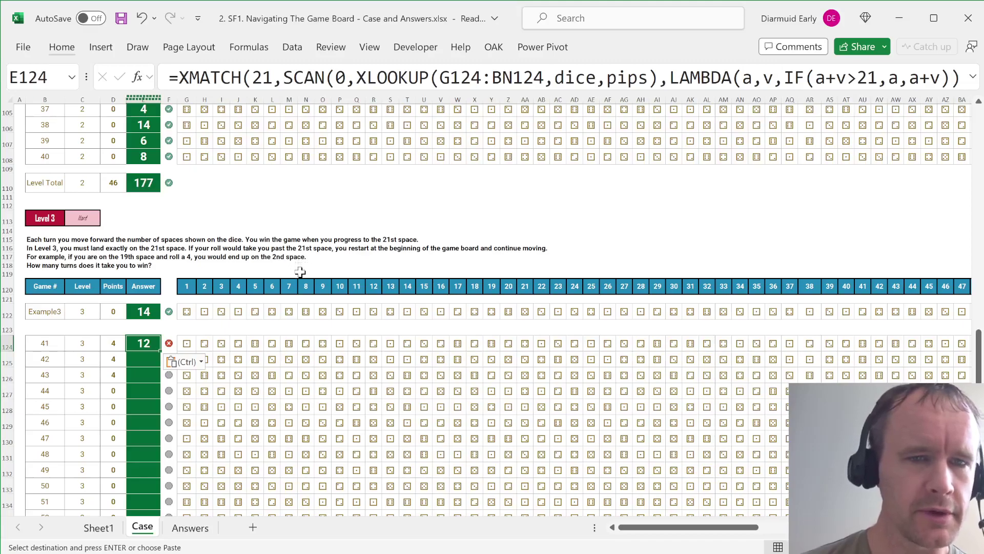
scroll(294, 277, up, 20)
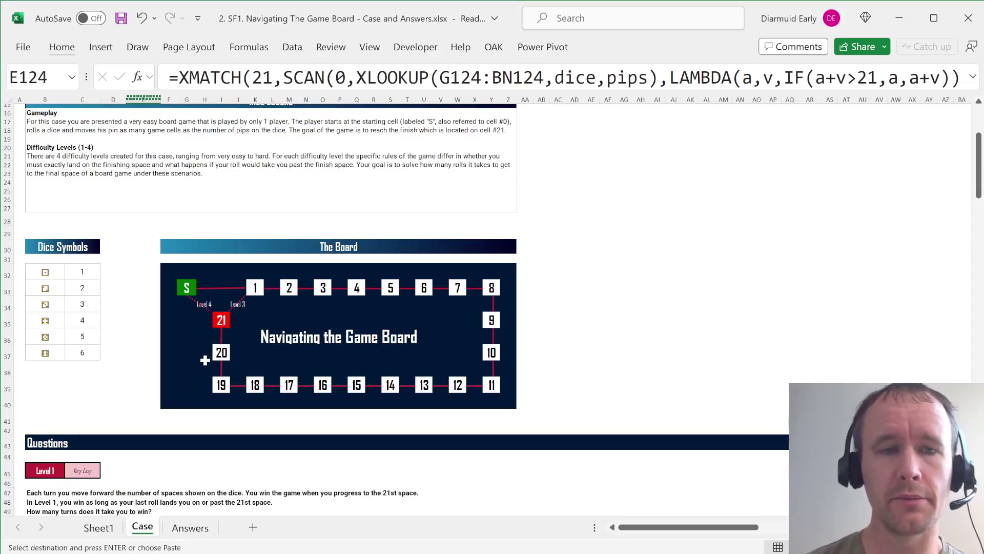
scroll(205, 360, down, 20)
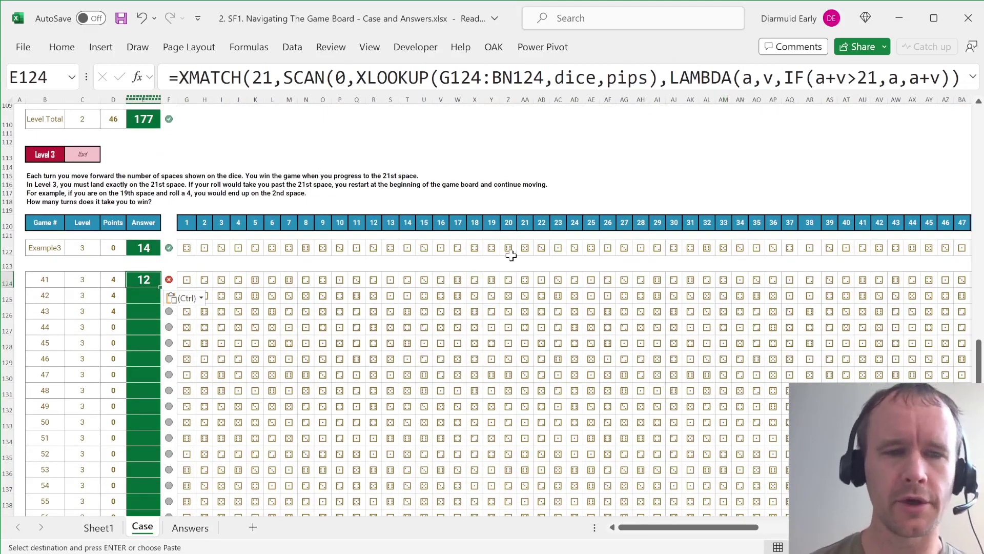
key(Up)
key(Right)
key(Right)
key(Left)
key(Left)
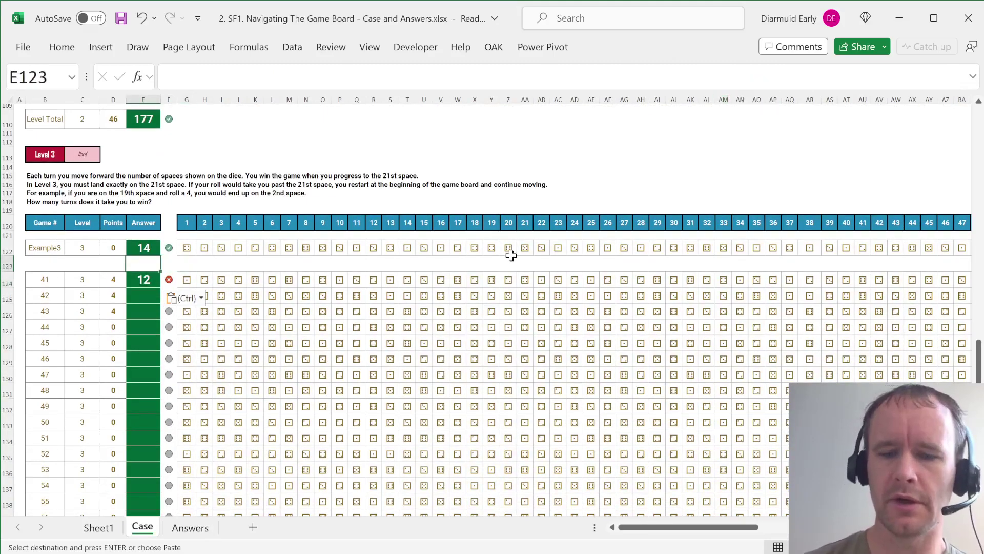
text(=mod)
key(Tab)
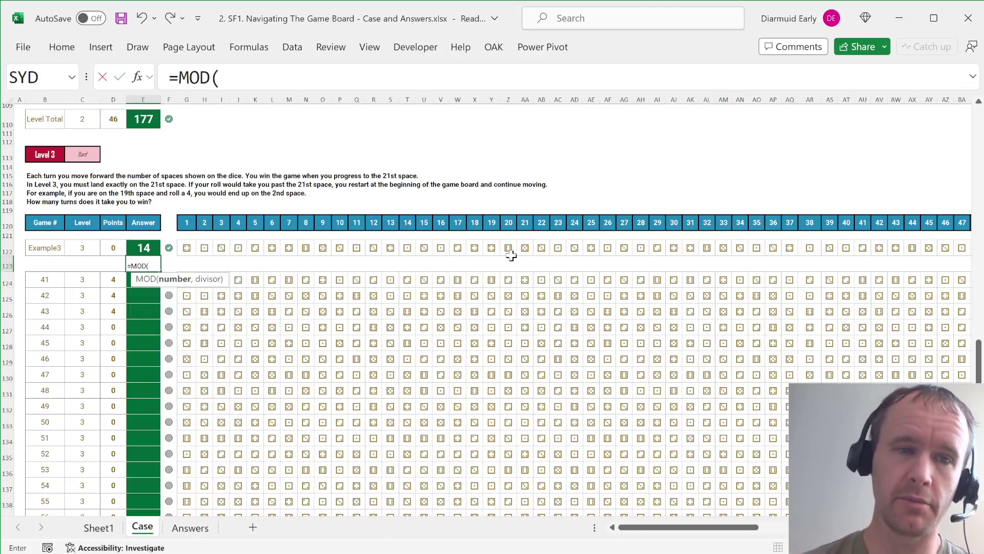
click(150, 247)
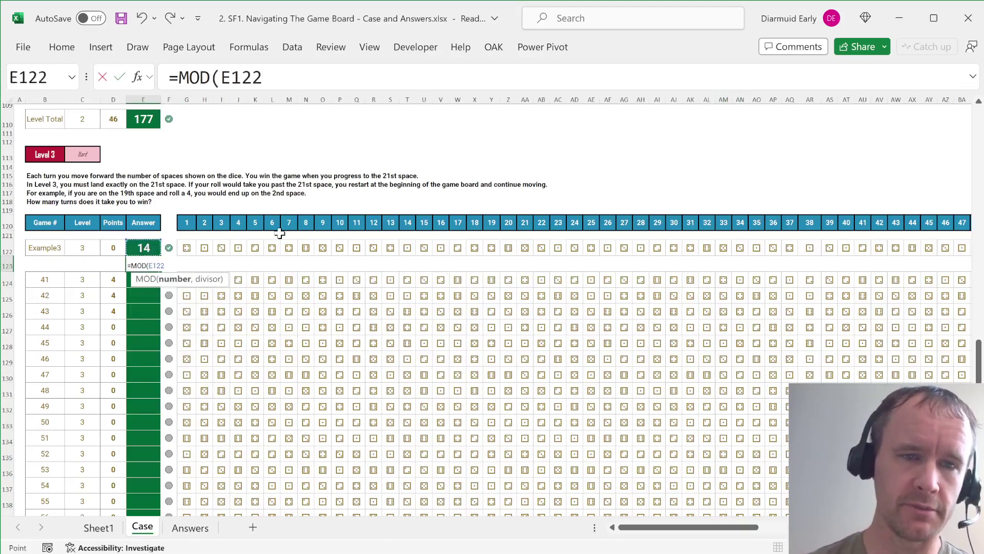
text(,3)
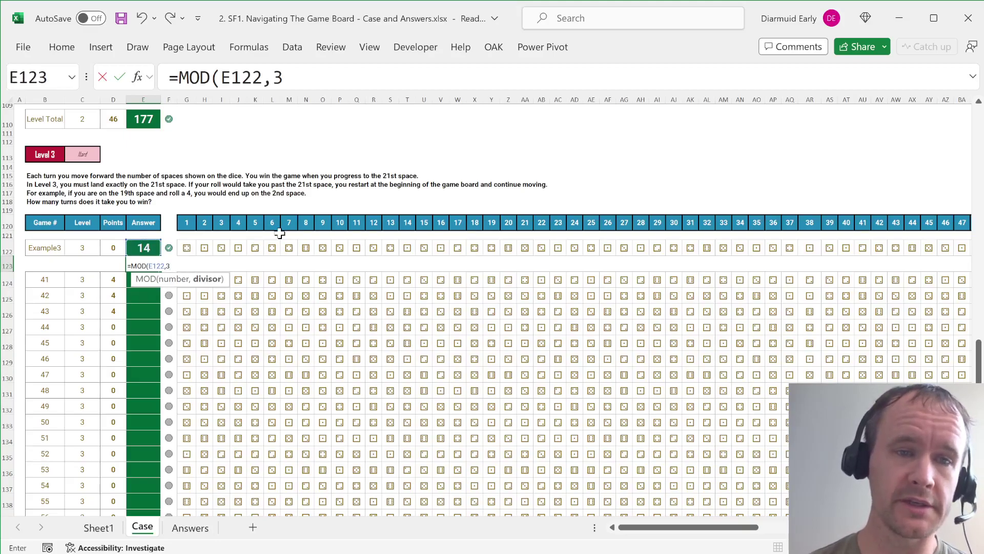
key(ctrl+Return)
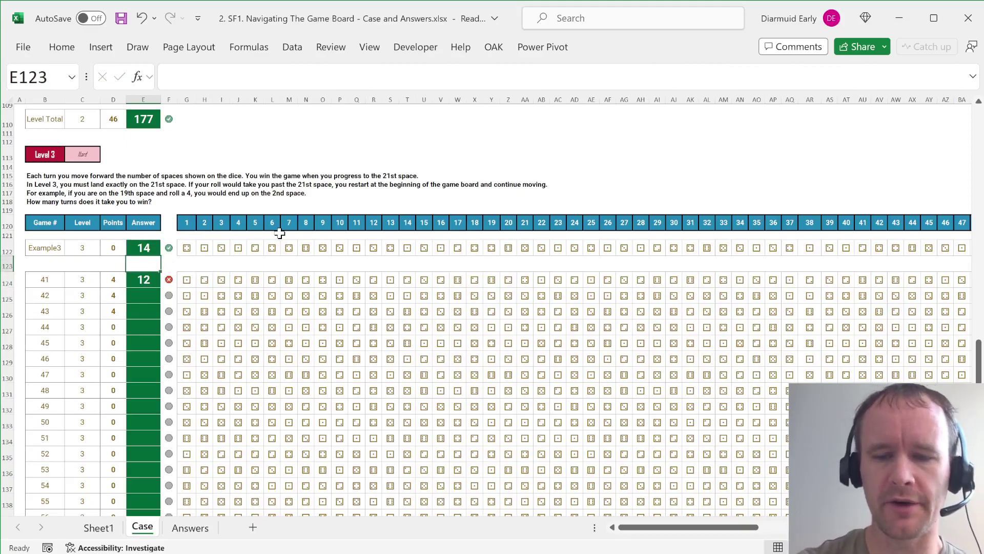
key(ctrl+Home)
scroll(235, 318, down, 5)
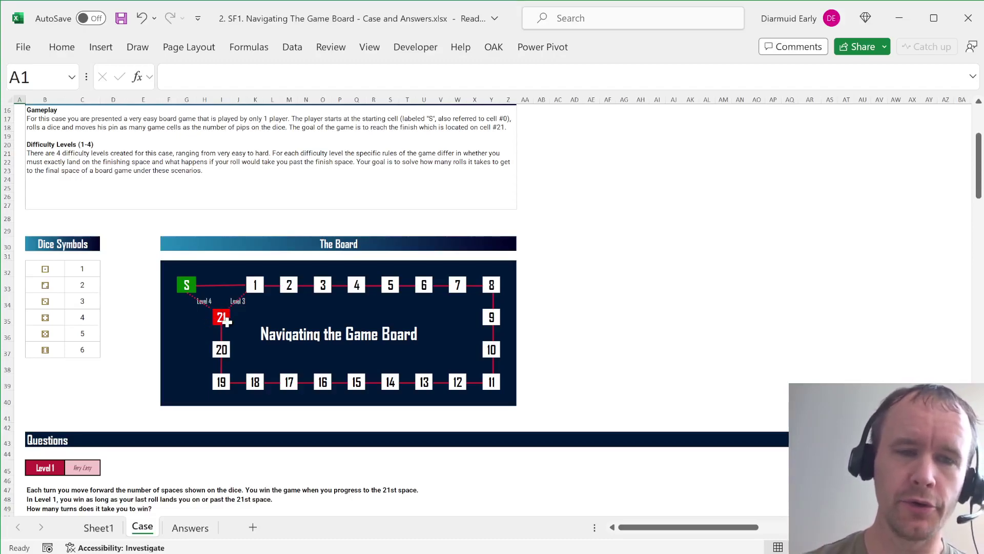
click(221, 318)
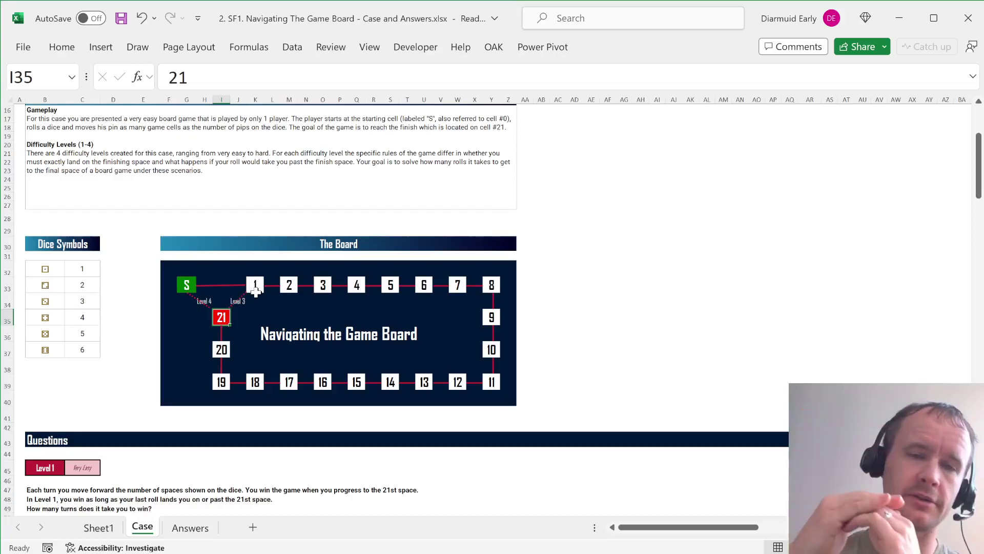
scroll(256, 292, down, 20)
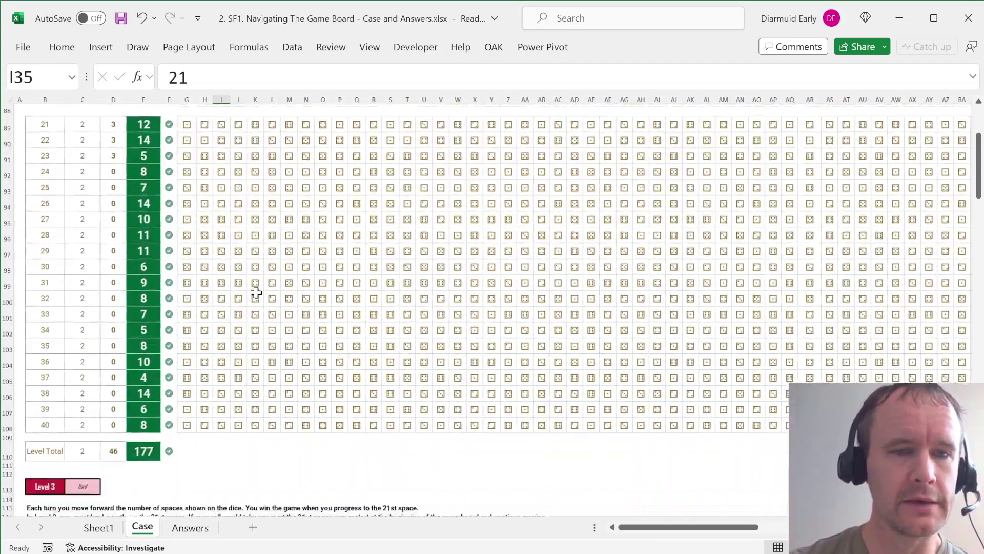
scroll(256, 292, down, 7)
Expand the formula bar and split E124's formula so LAMBDA and ,1) sit on their own lines
click(144, 262)
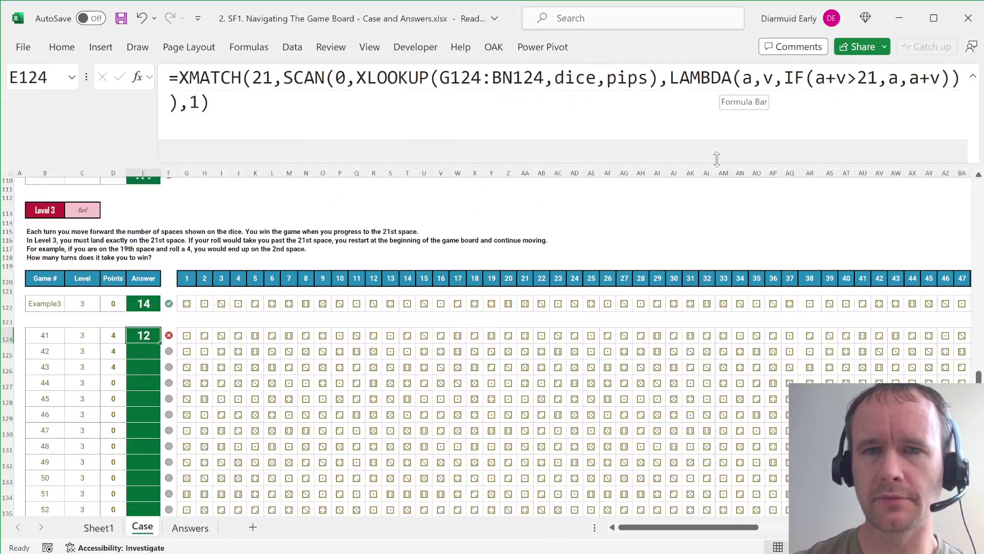
key(ctrl+shift+u)
click(675, 78)
key(alt+Return)
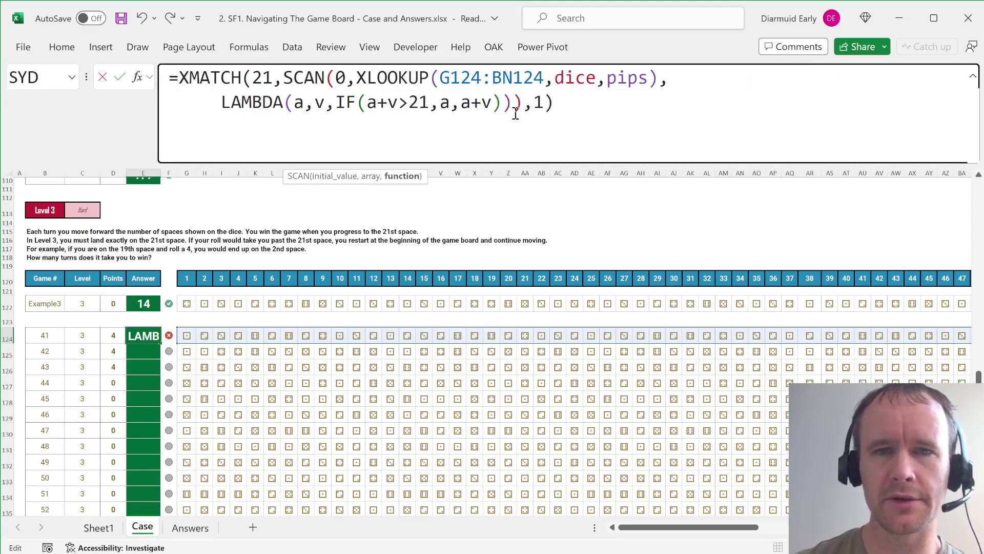
click(524, 103)
key(alt+Return)
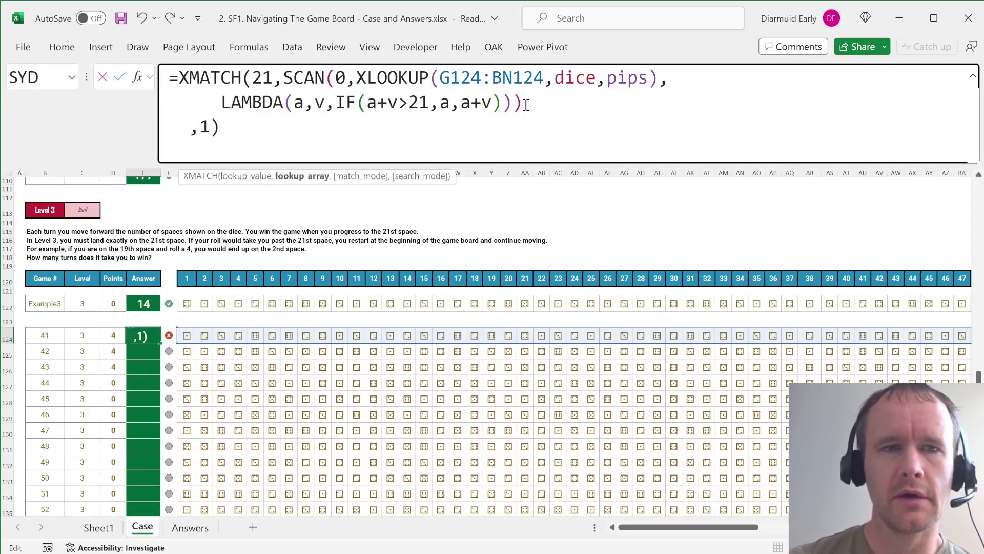
key(BackSpace)
Replace IF(a+v>21,a,a+v) with MOD(a+v-1,21)+1 in game 41's formula
click(367, 102)
key(Left)
key(Left)
key(Left)
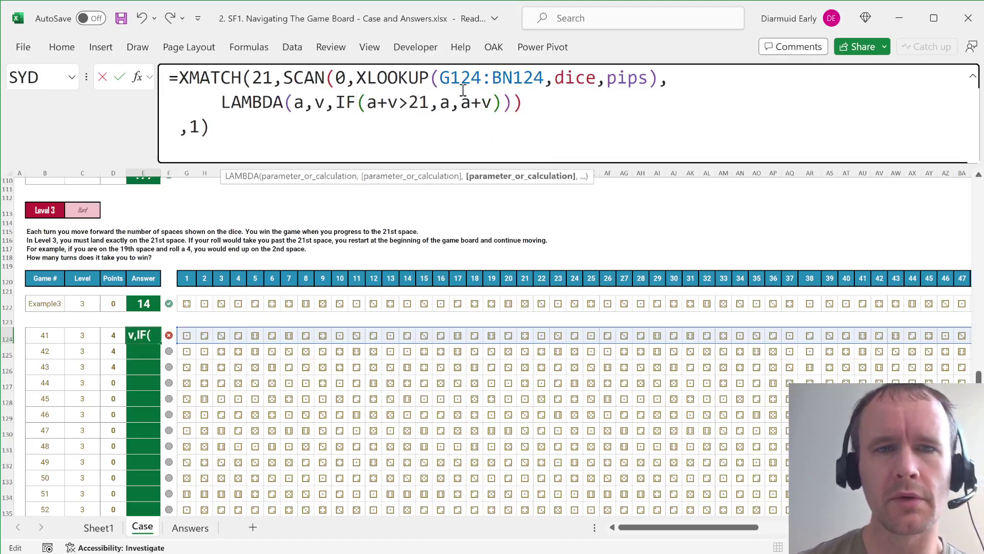
key(shift+Right)
key(shift+Right)
key(shift+Right)
key(shift+Right)
key(shift+Right)
key(shift+Right)
key(shift+Right)
key(shift+Right)
key(shift+Right)
key(shift+Right)
key(shift+Right)
key(shift+Right)
key(shift+Right)
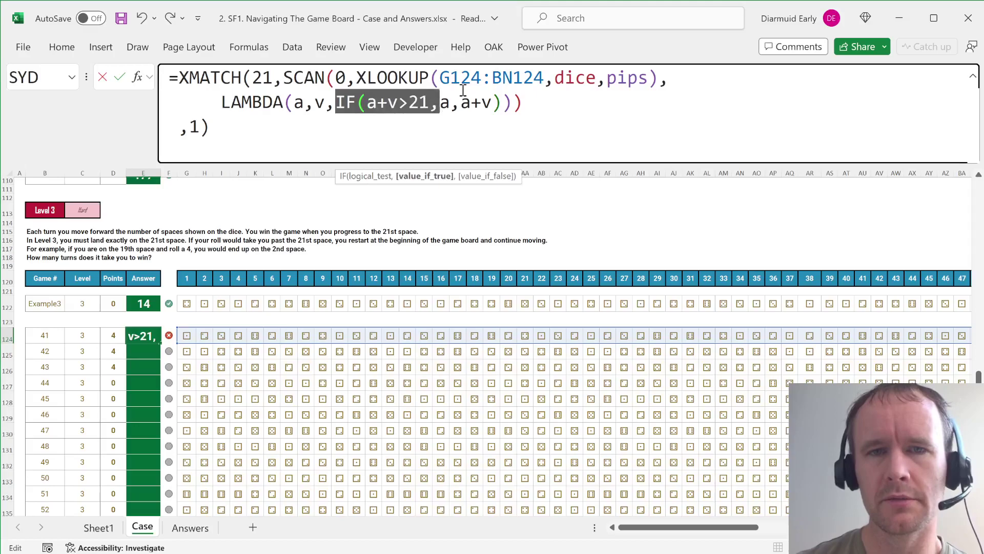
key(shift+Right)
key(shift+Right)
key(shift+Right)
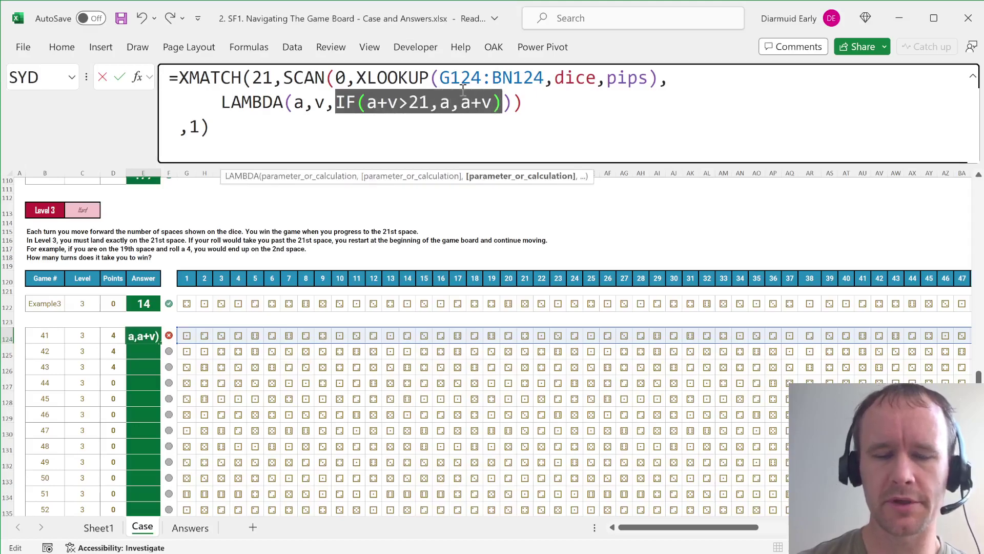
text(mo)
key(Tab)
text(a+v)
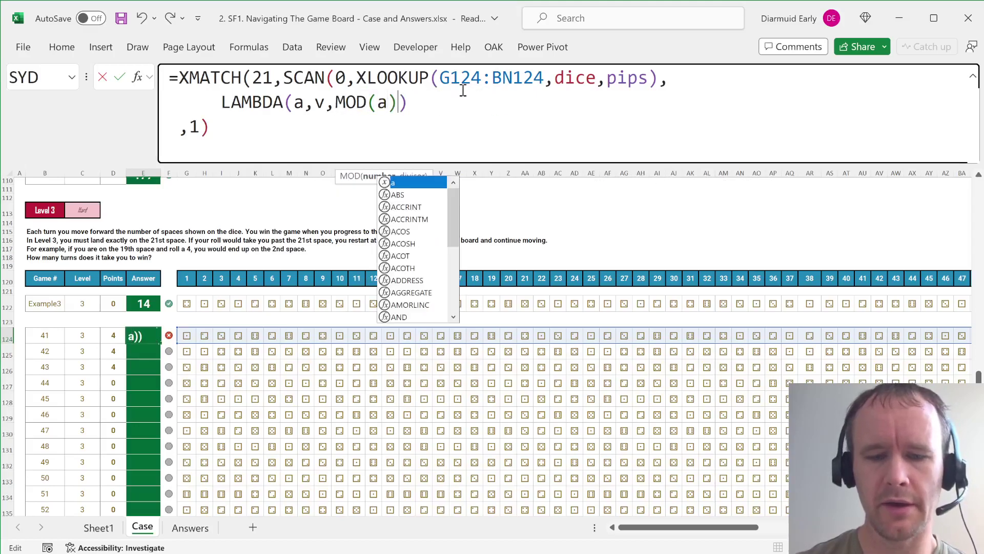
text(-1,21))
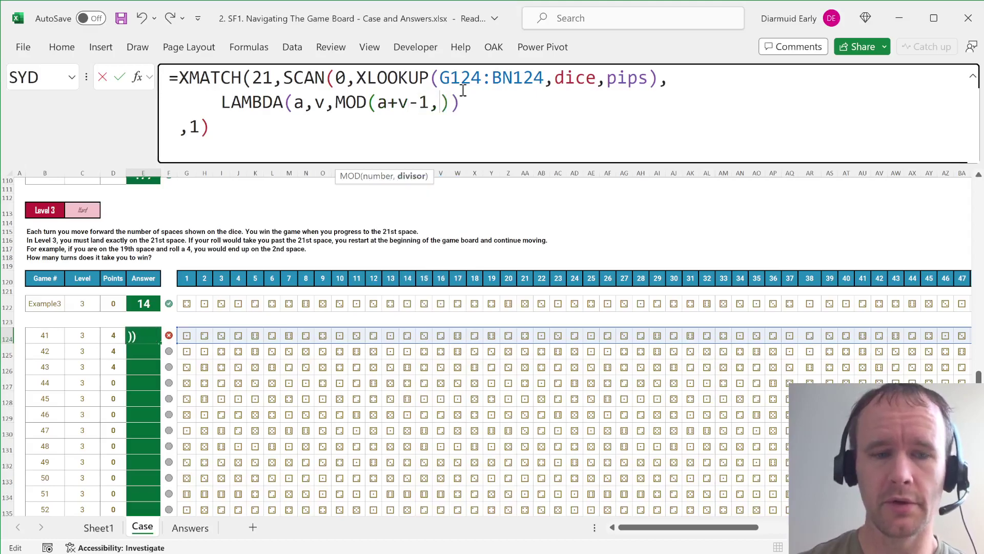
text(+1)
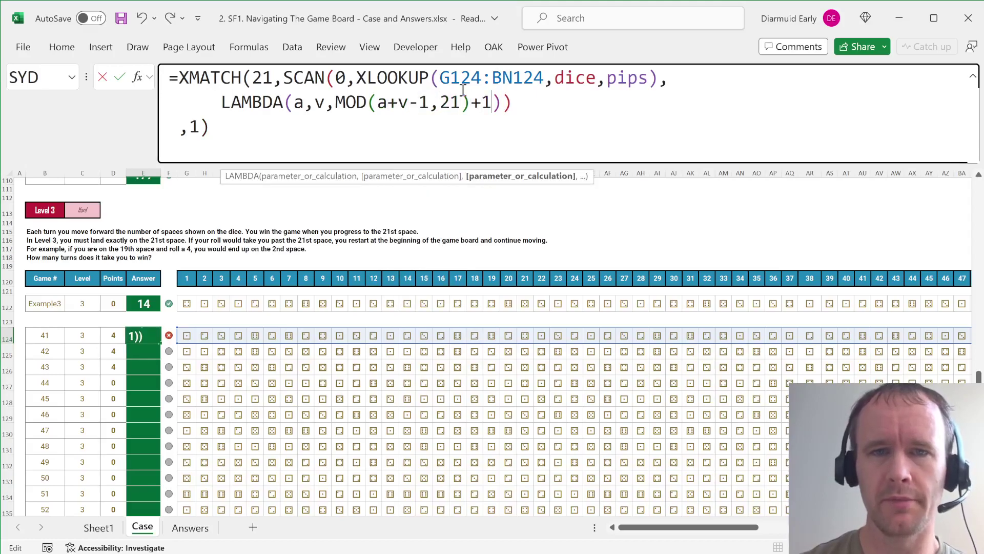
key(Return)
Fill the MOD formula down E124:E143 for games 41–60
key(Up)
key(Left)
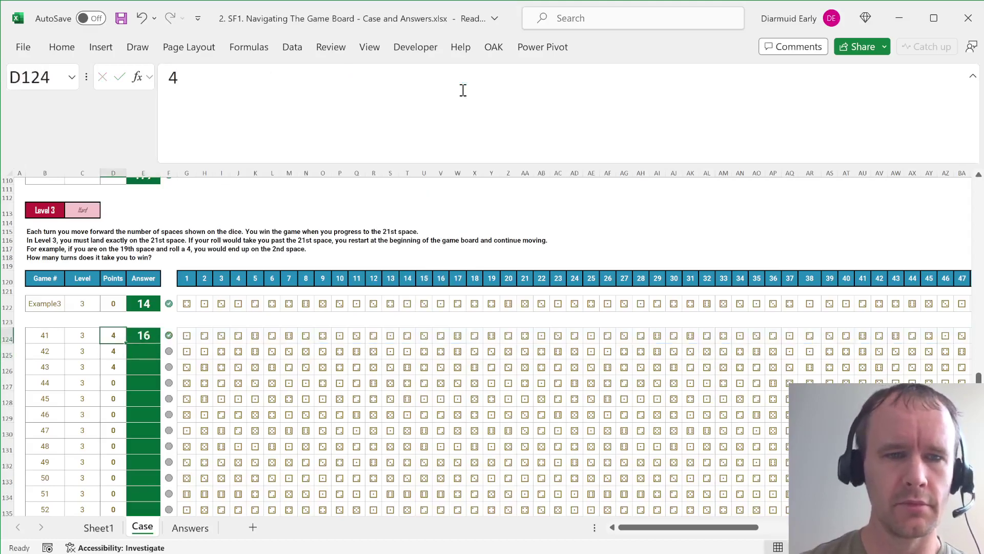
key(Right)
key(ctrl+shift+Down)
key(ctrl+d)
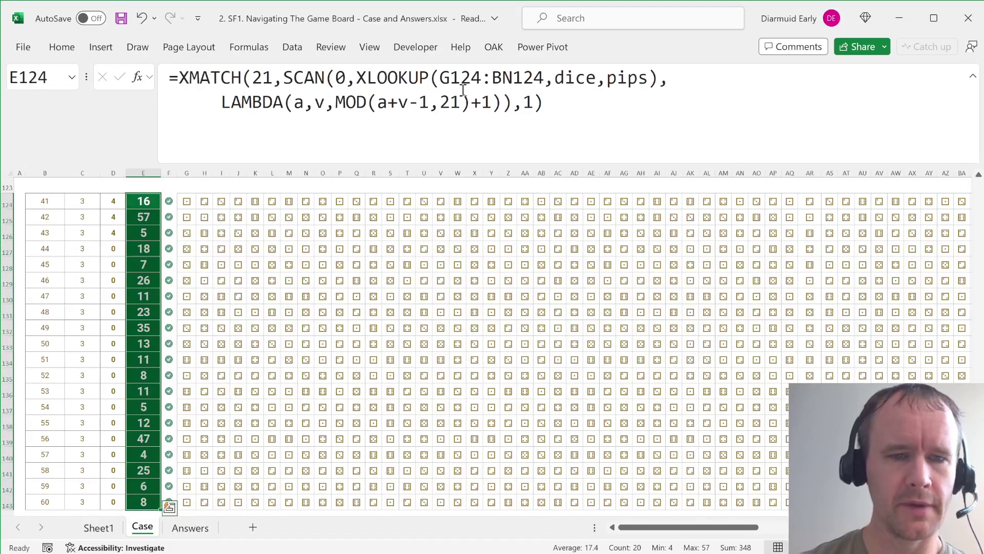
Paste a Level 3 answer formula into Game 61's answer cell E160
click(144, 343)
key(ctrl+c)
scroll(226, 345, down, 7)
scroll(227, 347, down, 1)
click(143, 365)
key(ctrl+v)
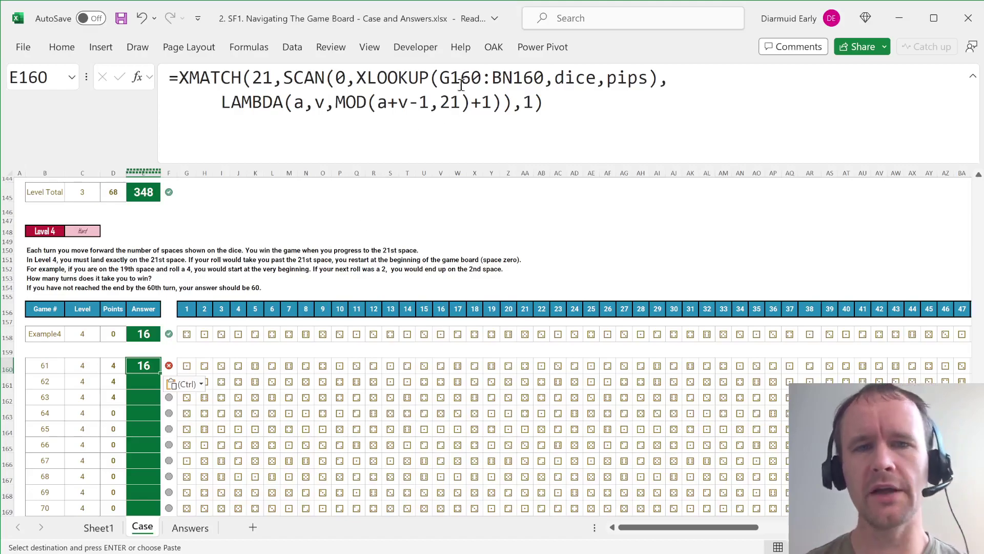
click(336, 106)
key(Escape)
Copy the last Level 2 answer formula and paste it into Game 61 instead
key(ctrl+Up)
key(ctrl+Up)
key(ctrl+Up)
key(ctrl+Up)
key(ctrl+Up)
key(ctrl+Up)
key(ctrl+Up)
key(ctrl+Up)
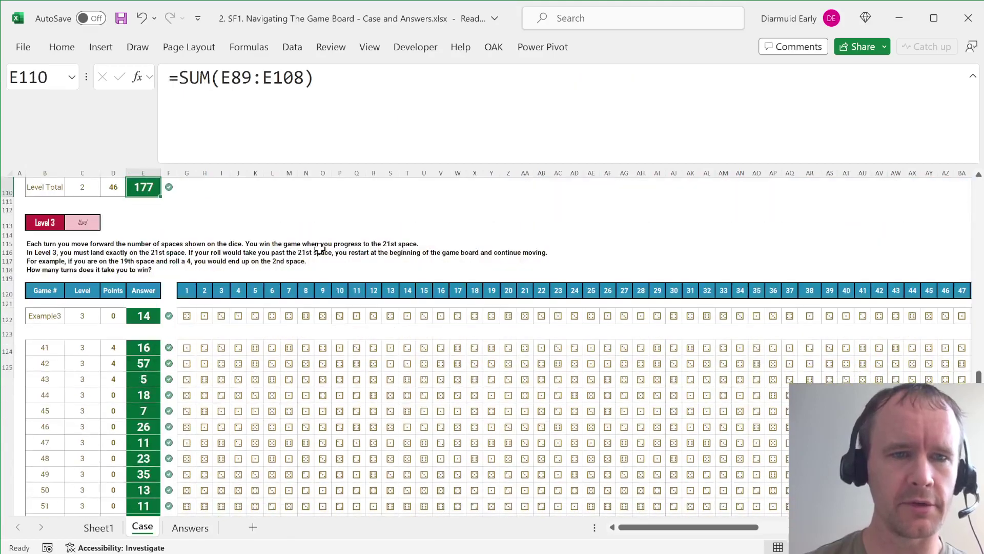
key(ctrl+Up)
key(ctrl+c)
key(ctrl+Down)
key(ctrl+Down)
key(ctrl+Down)
key(ctrl+Down)
key(ctrl+Down)
key(ctrl+Down)
key(ctrl+Down)
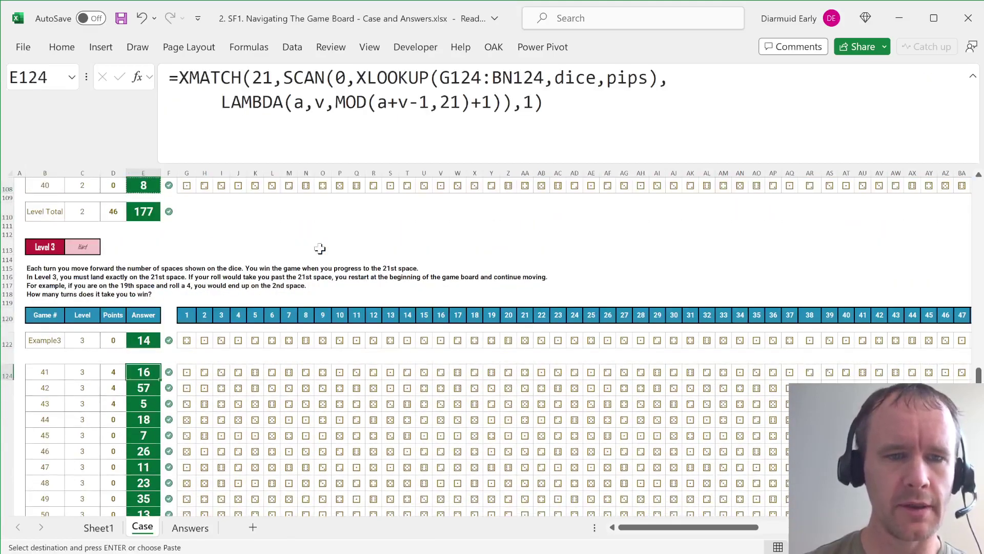
key(ctrl+Down)
key(ctrl+Down)
key(ctrl+v)
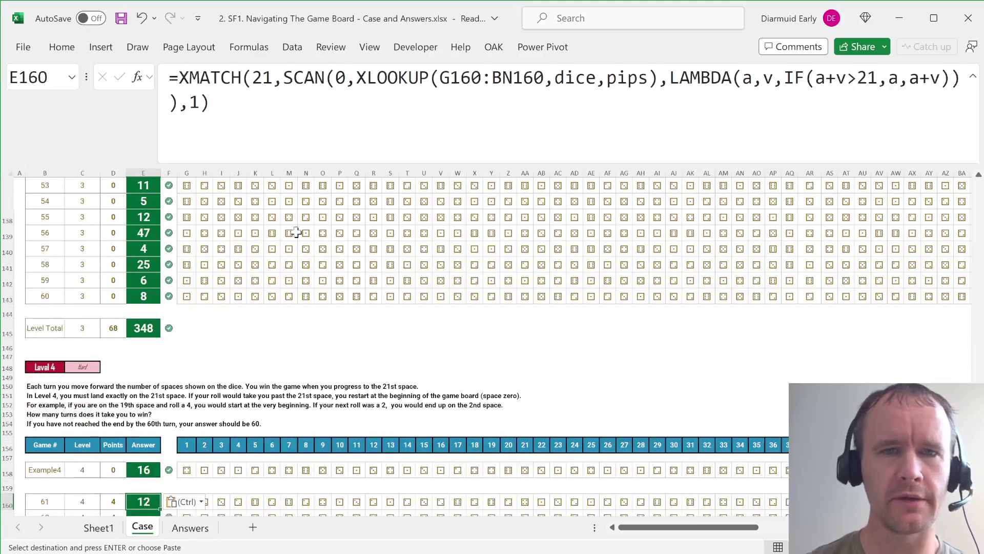
Put LAMBDA on its own line and delete the a returned on overshoot
click(671, 77)
key(alt+Return)
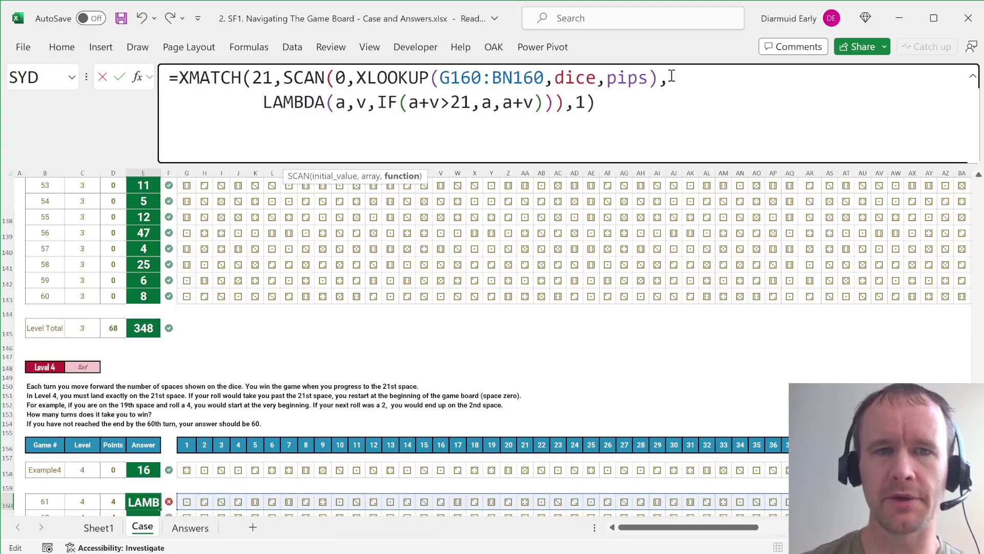
key(BackSpace)
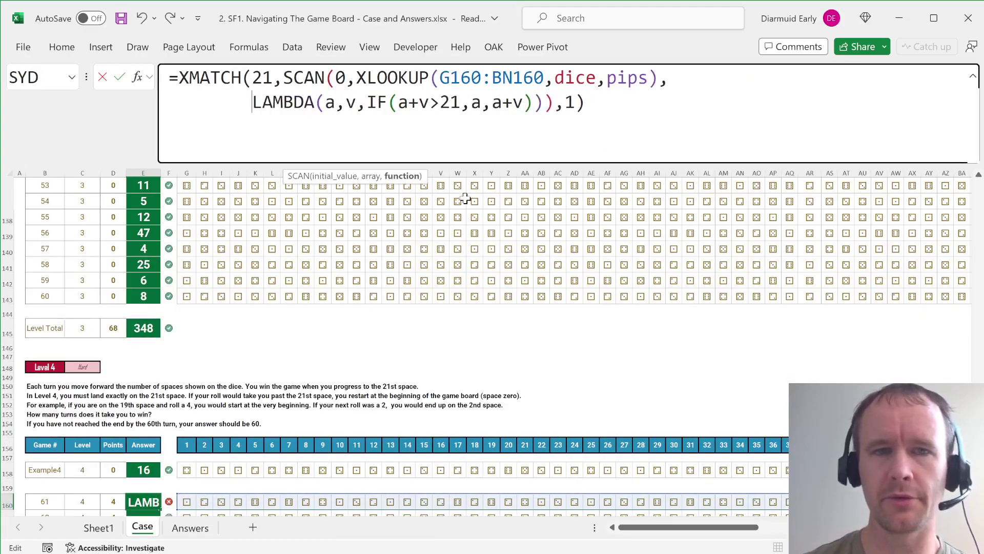
click(477, 104)
key(BackSpace)
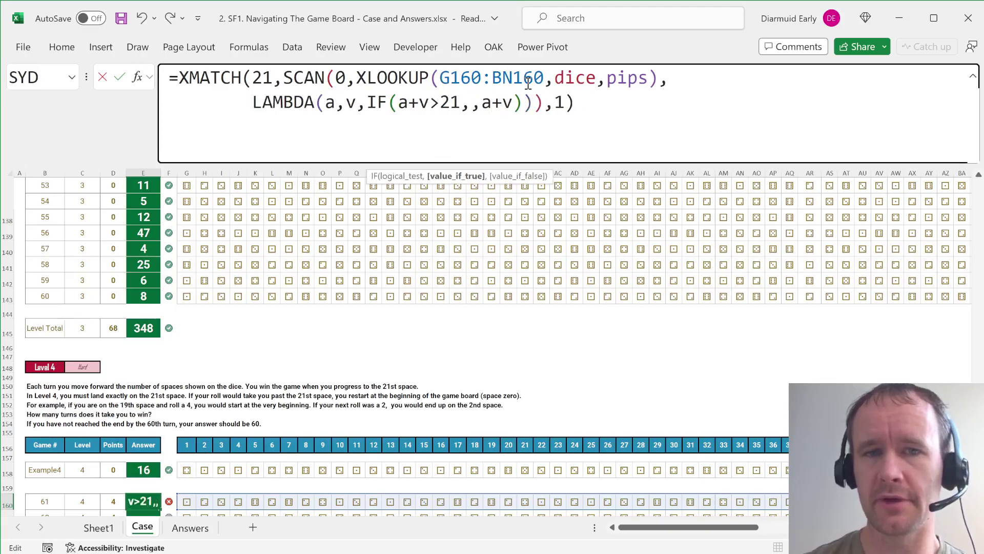
Make Game 61's overshoot return 0, giving IF(a+v>21,0,a+v) and 25 turns
text(0)
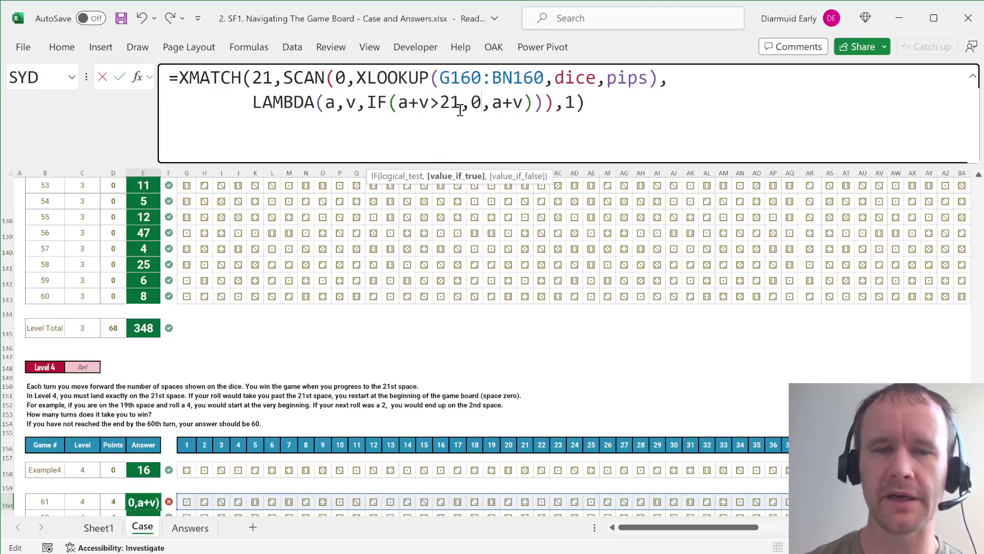
key(Return)
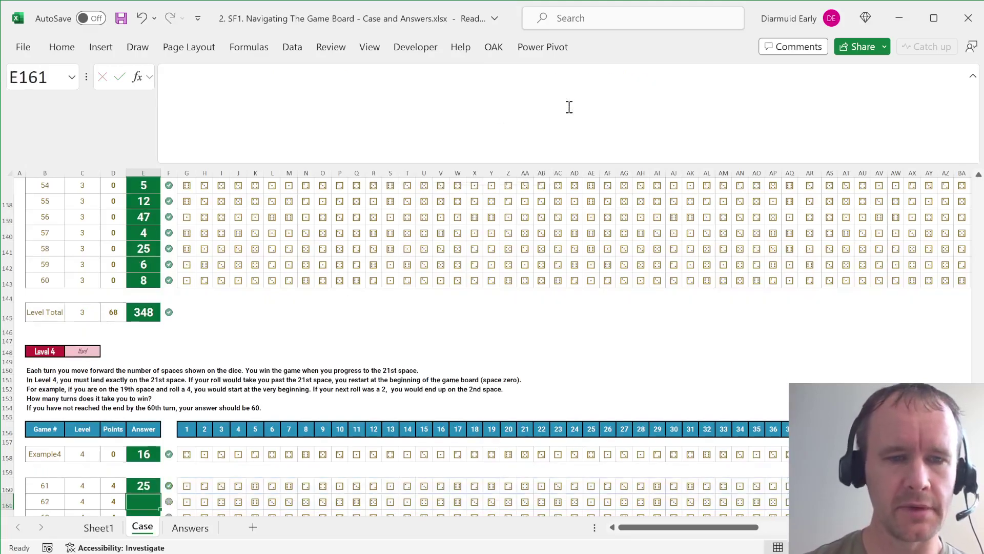
key(Up)
Begin wrapping Game 61's formula in IFERROR, then cancel the edit
click(182, 82)
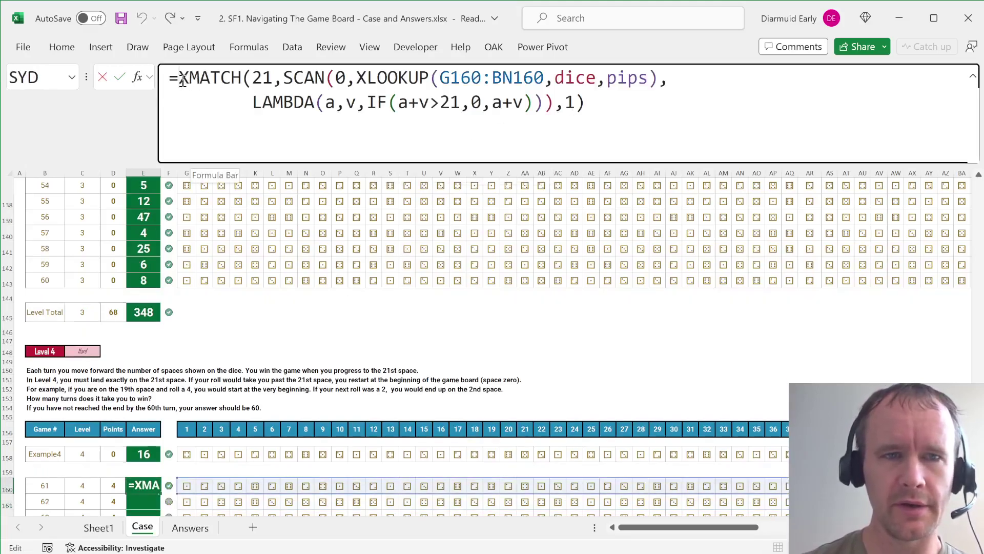
text(ifer)
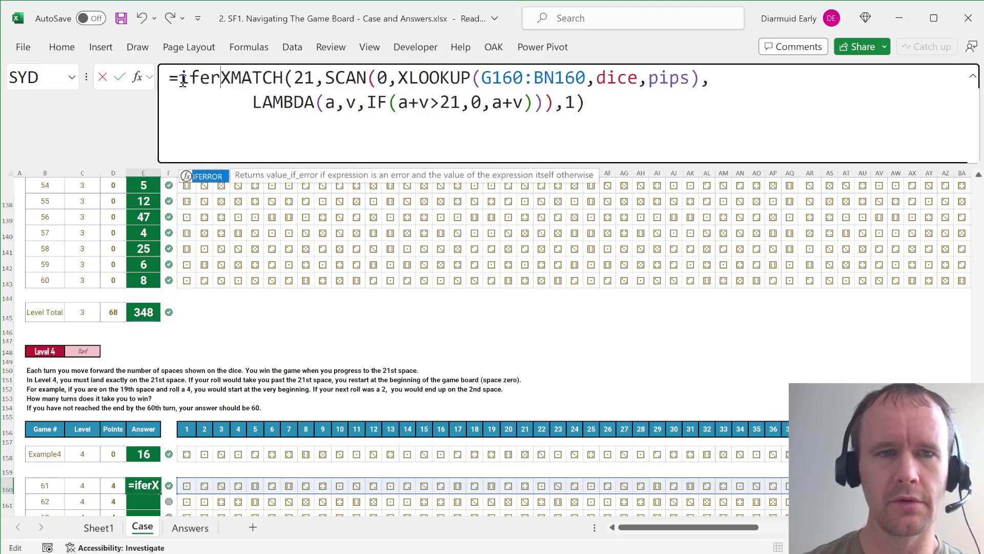
key(Tab)
key(Down)
text(,)
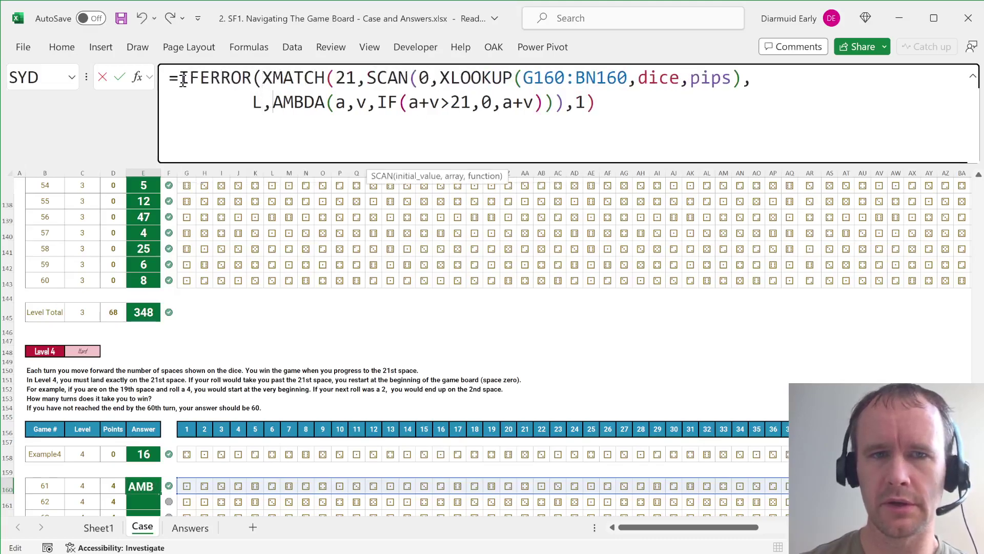
key(BackSpace)
key(Escape)
key(Escape)
Fill Game 61's formula down through game 80 (E160:E179)
key(ctrl+Down)
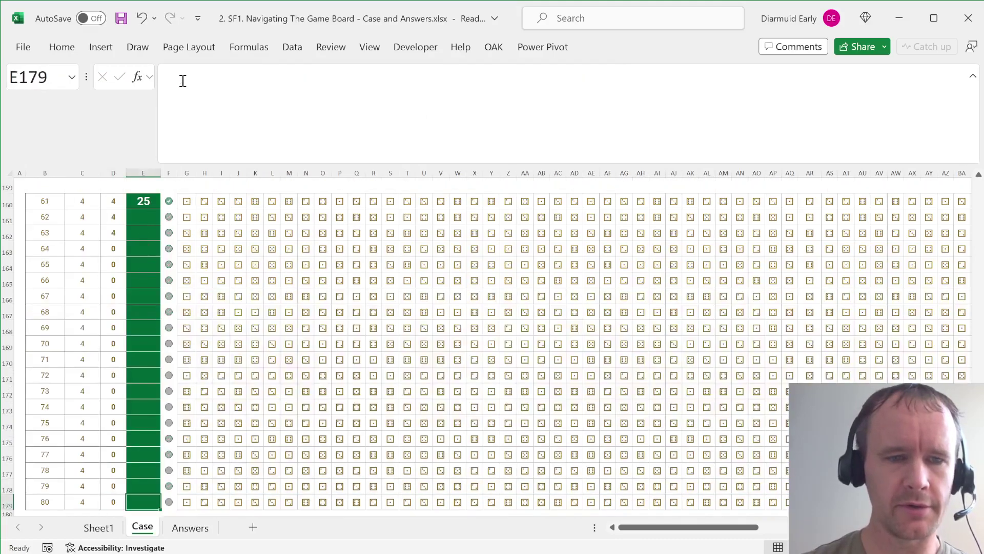
key(ctrl+shift+Up)
key(ctrl+d)
key(Return)
key(Down)
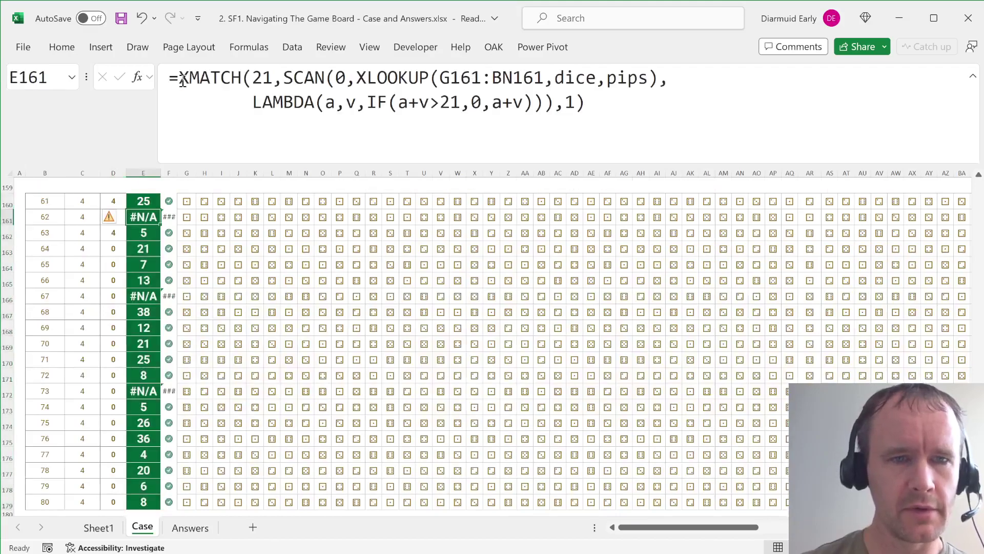
key(Up)
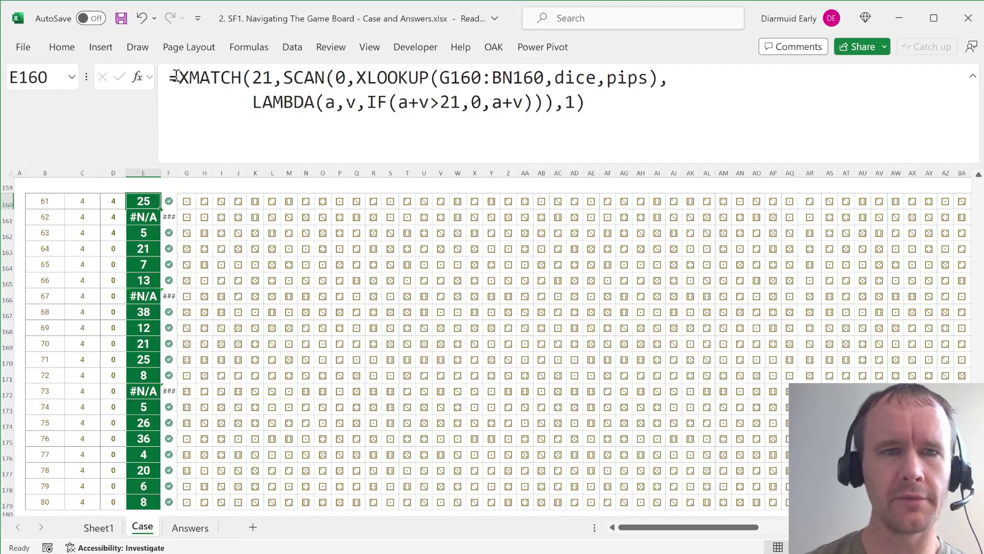
Wrap Game 61's formula in IFERROR(…,60), refill it down to game 80, and go to A1
click(175, 75)
text(ifer)
key(Tab)
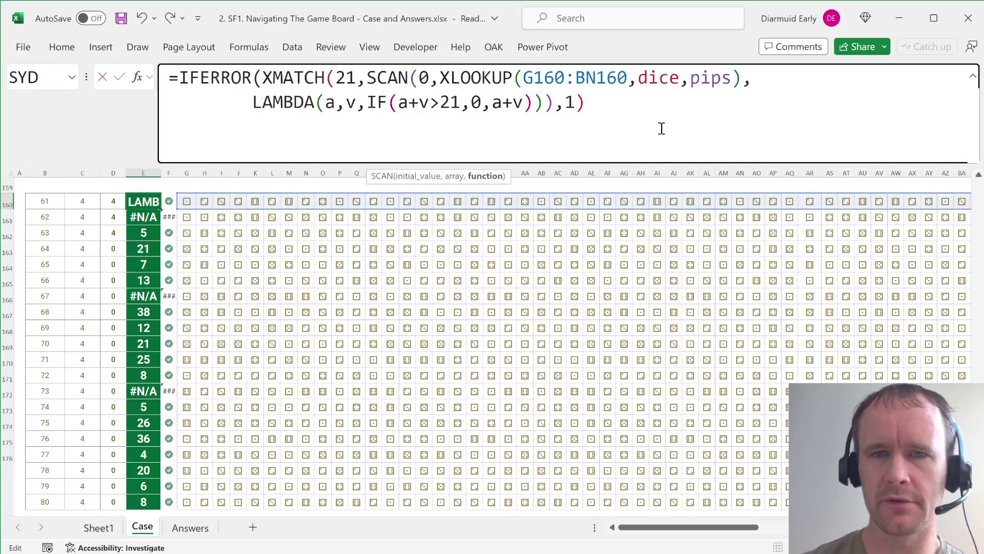
key(End)
text(,60))
key(Return)
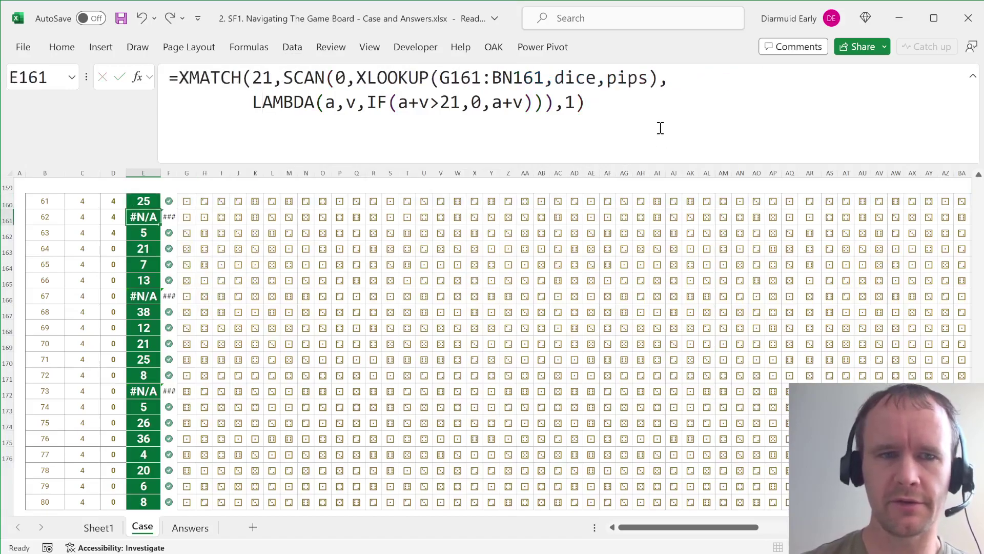
key(Up)
key(ctrl+shift+Down)
key(ctrl+d)
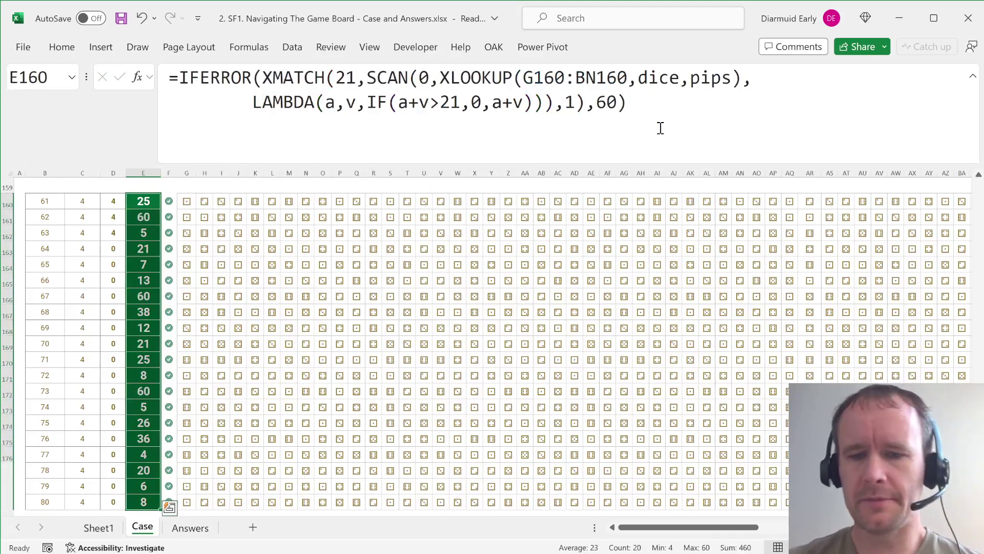
key(ctrl+Home)
scroll(292, 374, down, 20)
scroll(291, 374, down, 20)
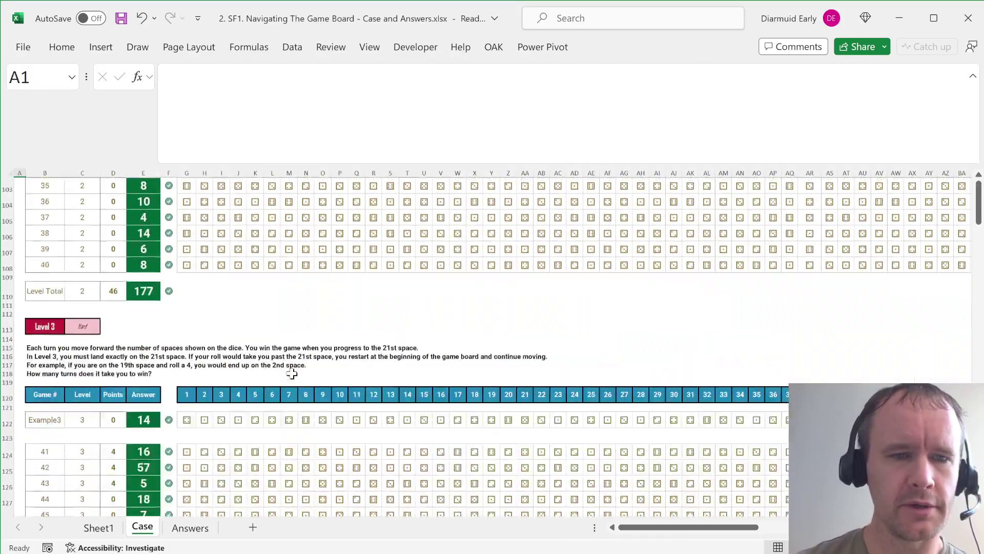
scroll(292, 374, up, 20)
scroll(292, 374, up, 4)
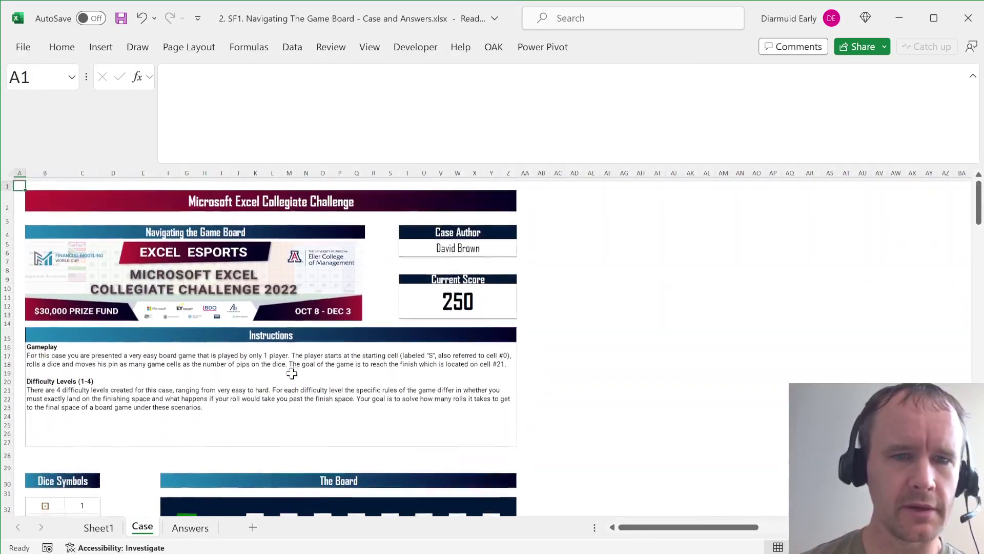
scroll(292, 374, down, 20)
scroll(292, 374, down, 9)
scroll(292, 374, up, 1)
scroll(292, 374, up, 1)
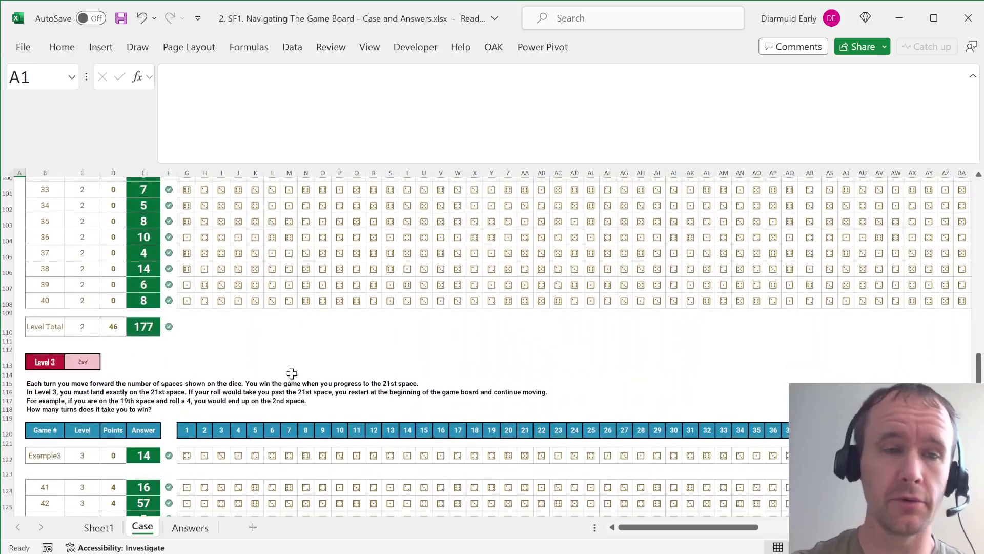
click(255, 361)
key(ctrl+Home)
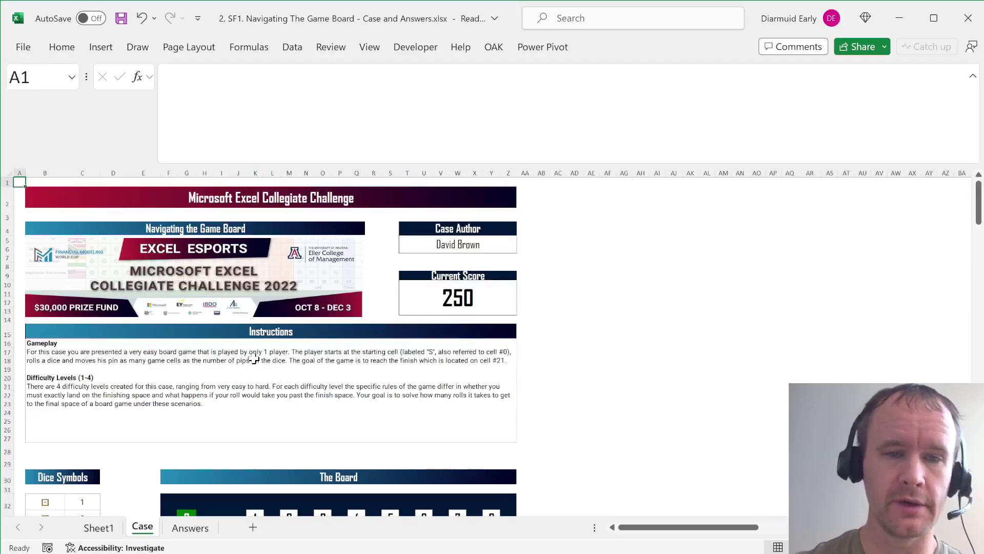
scroll(254, 358, down, 20)
scroll(254, 358, down, 20)
scroll(254, 358, up, 20)
scroll(254, 358, up, 8)
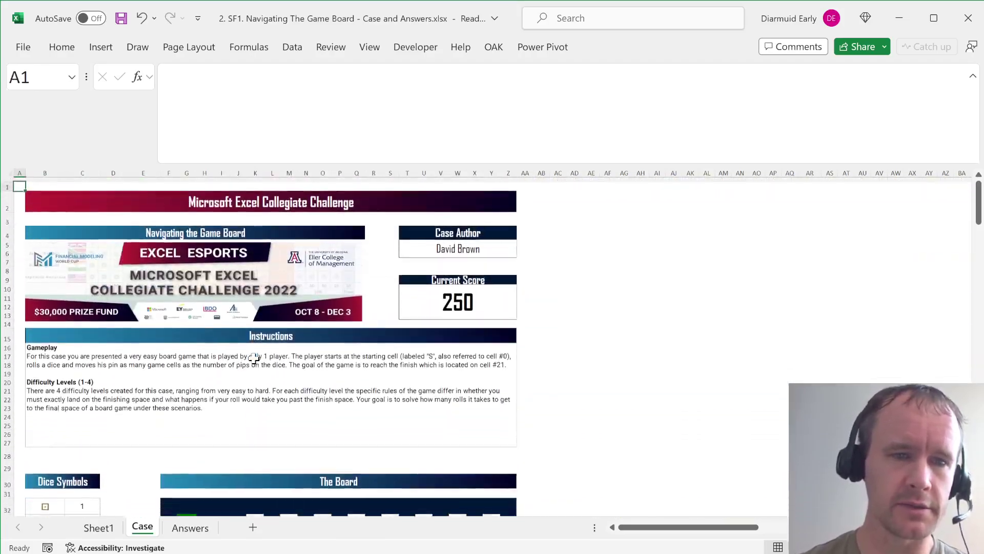